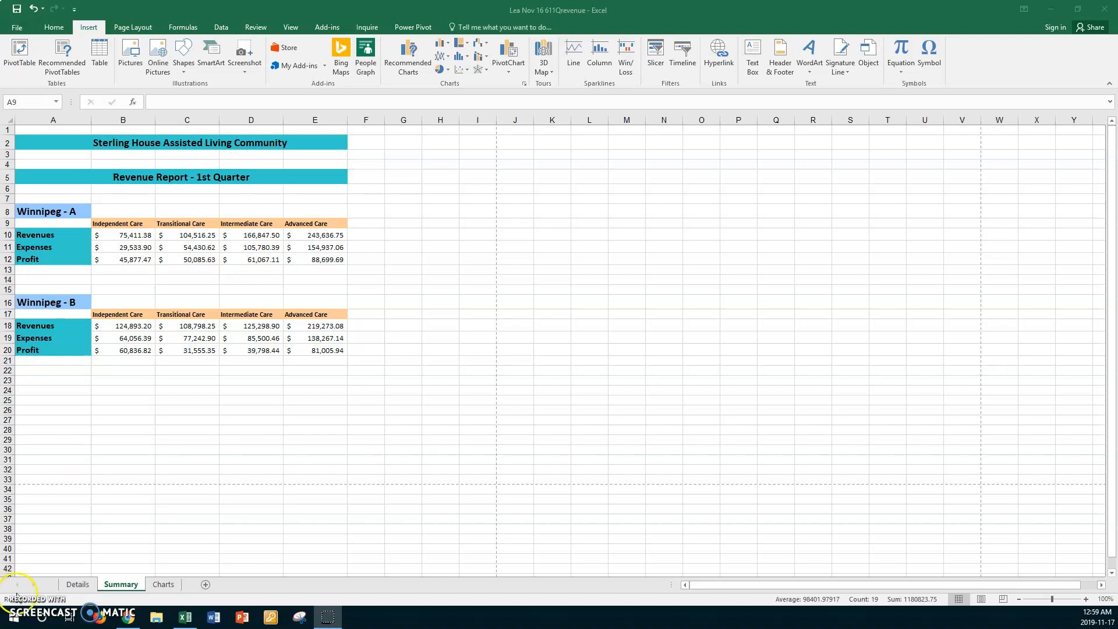
Step: Insert a 3-D stacked column chart from the Winnipeg - A data in A9:E12 on the Summary sheet
click(121, 584)
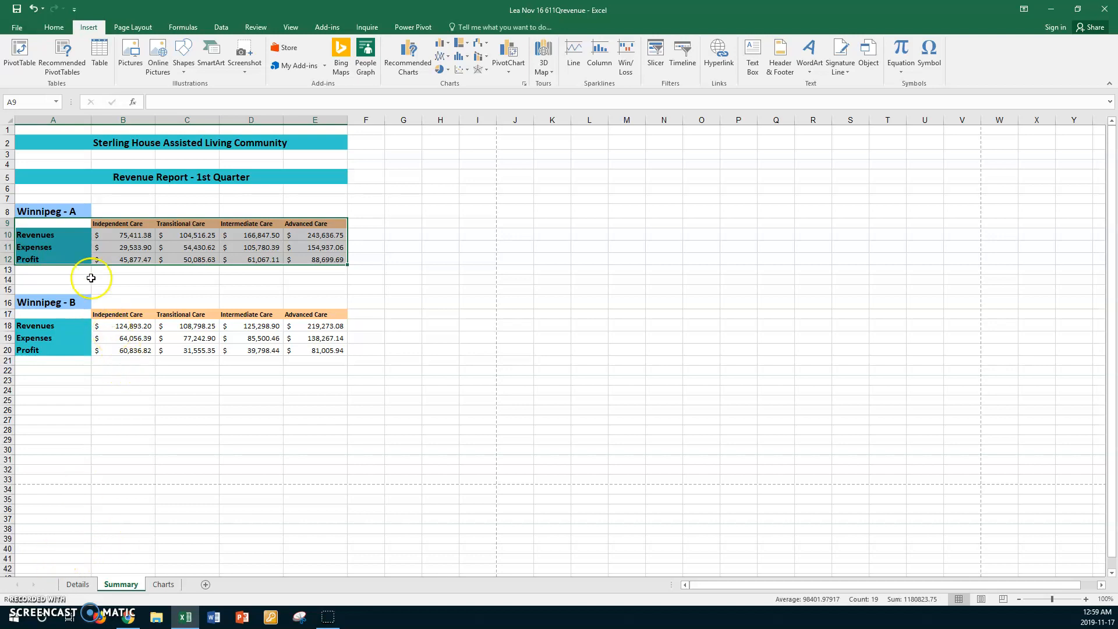
click(75, 221)
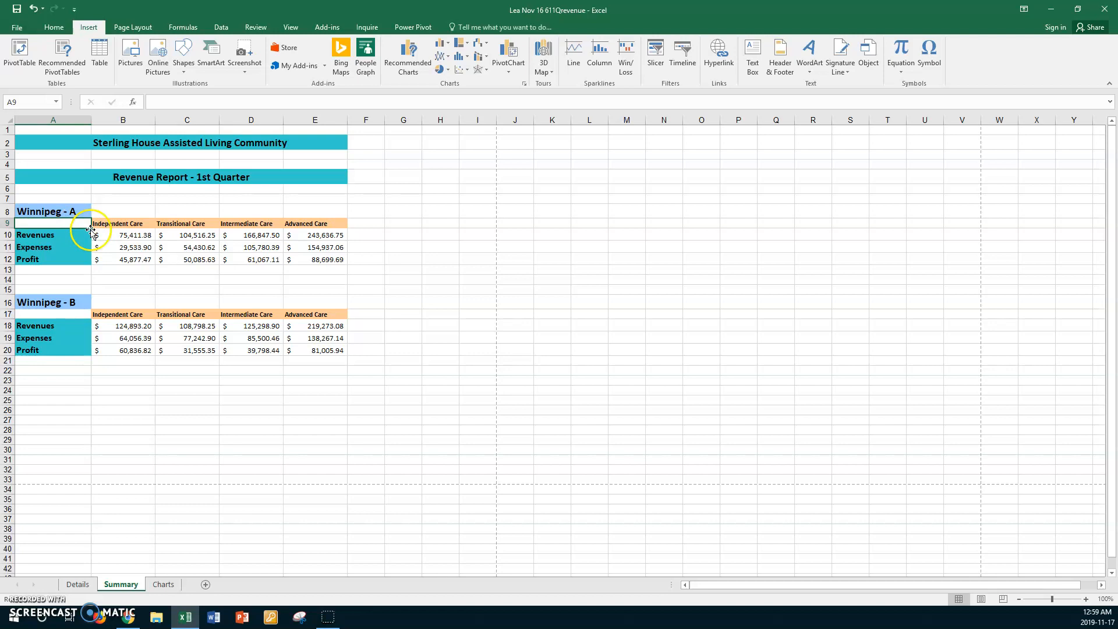
shift+click(298, 257)
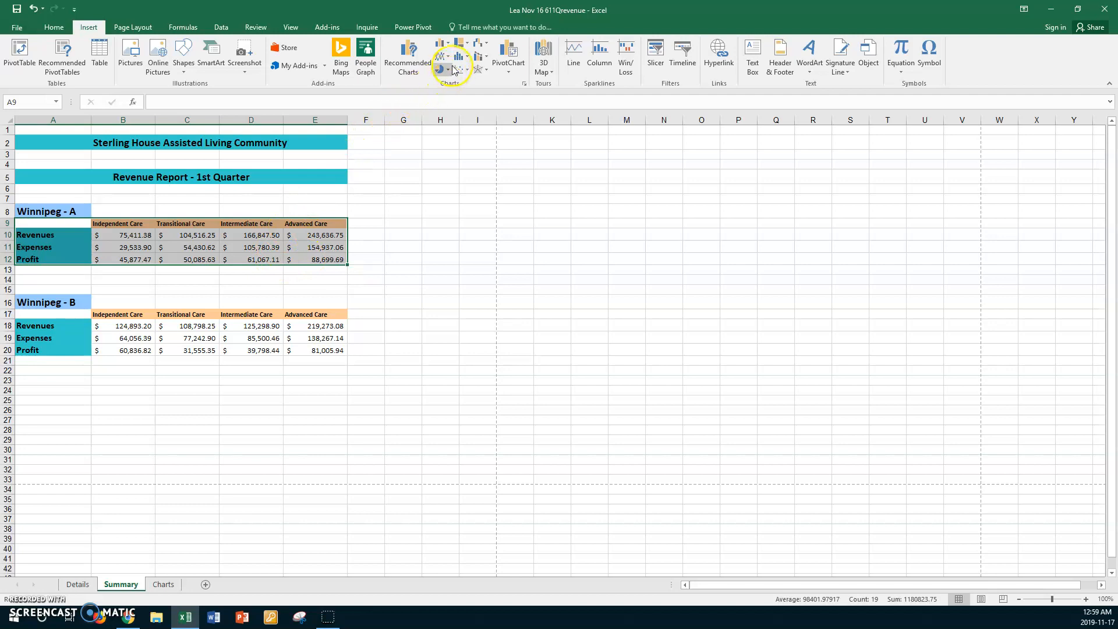
click(449, 44)
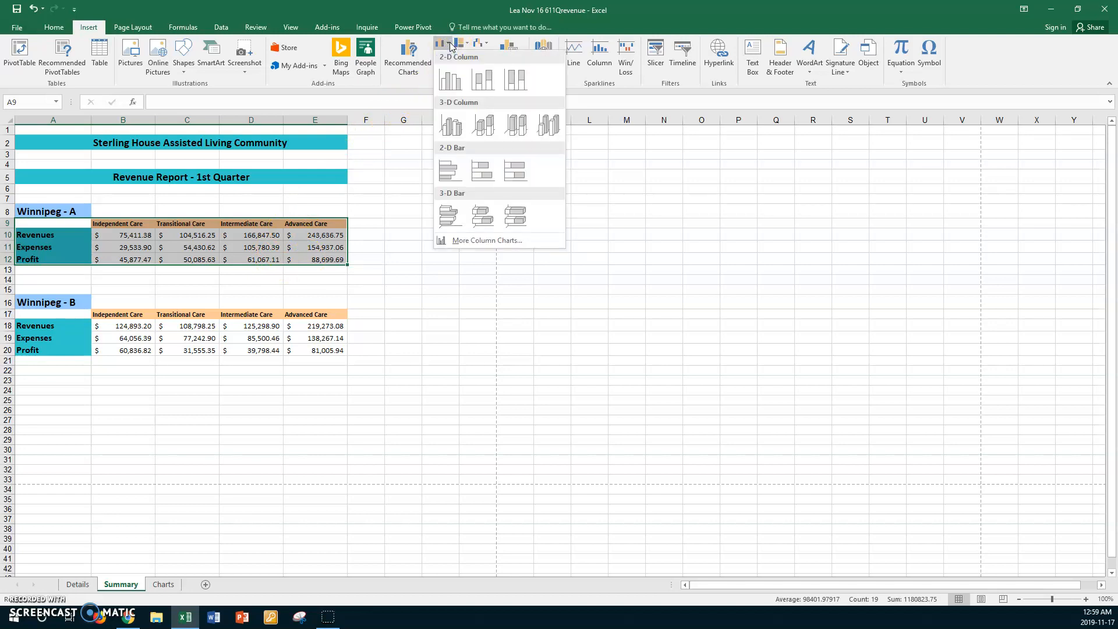
click(454, 93)
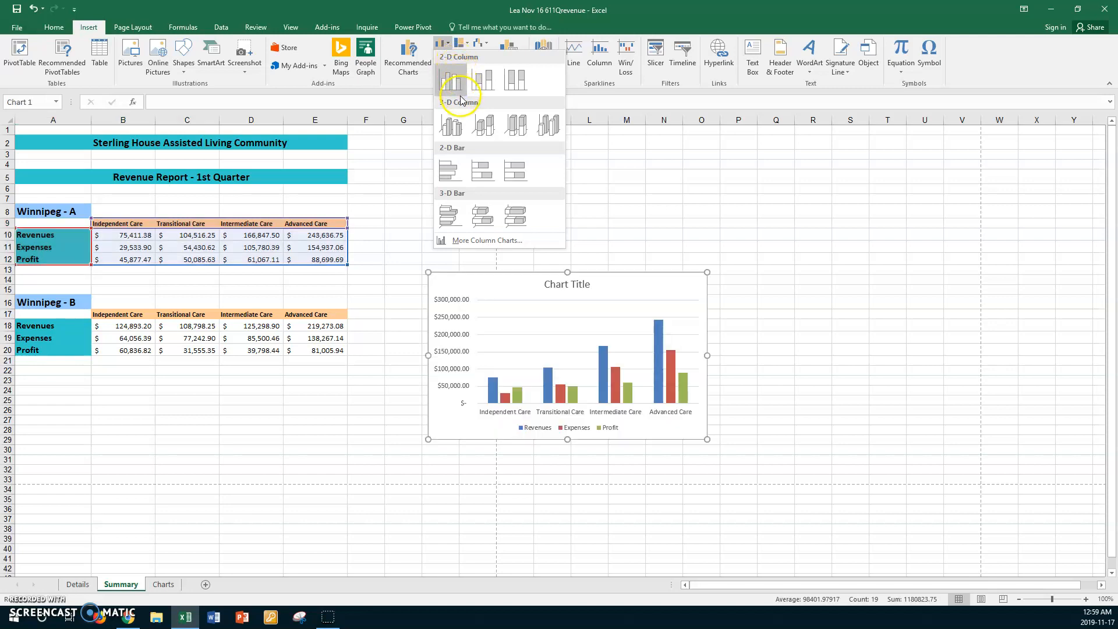
click(480, 130)
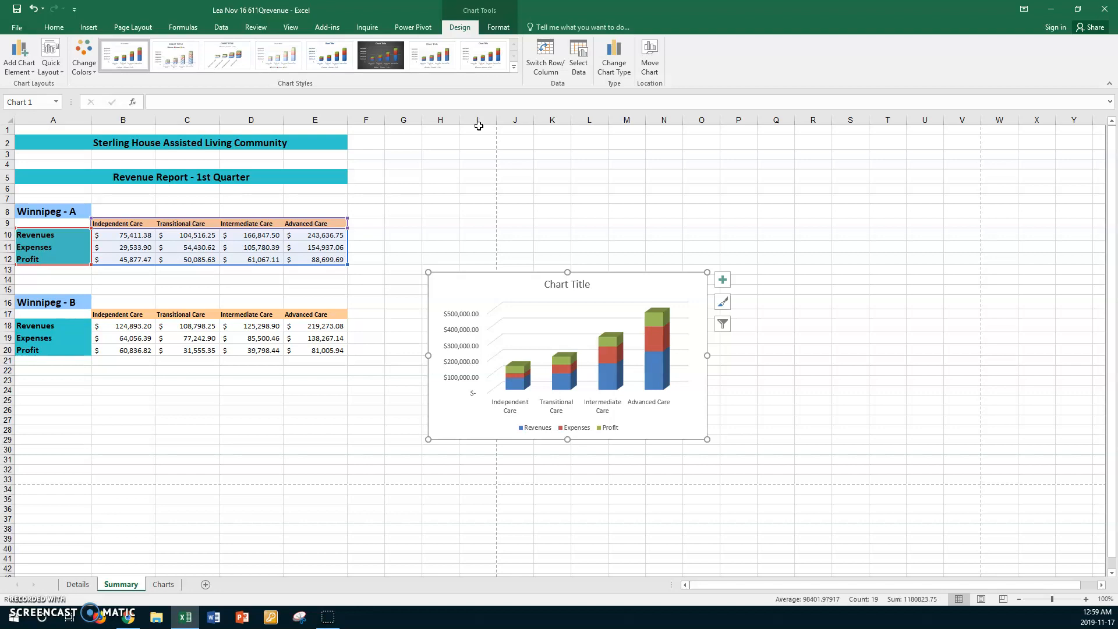
Step: Replace the chart's placeholder title with "First Quarter - Winnipeg A"
scroll(479, 126, down, 1)
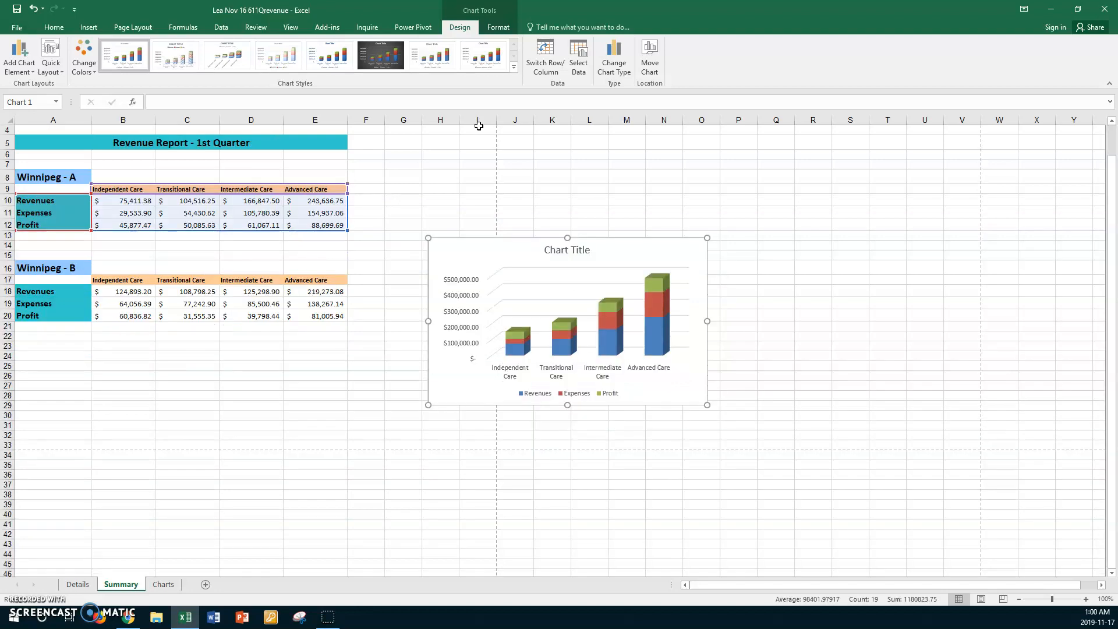
click(548, 250)
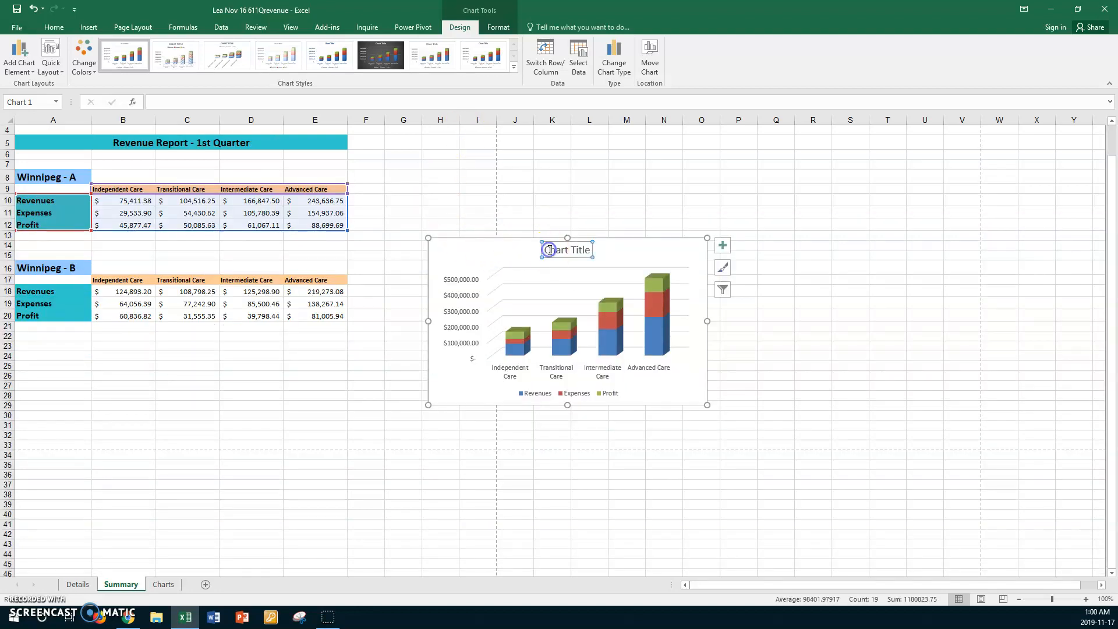
drag(544, 250, 586, 252)
text(irst le)
text(Quarter)
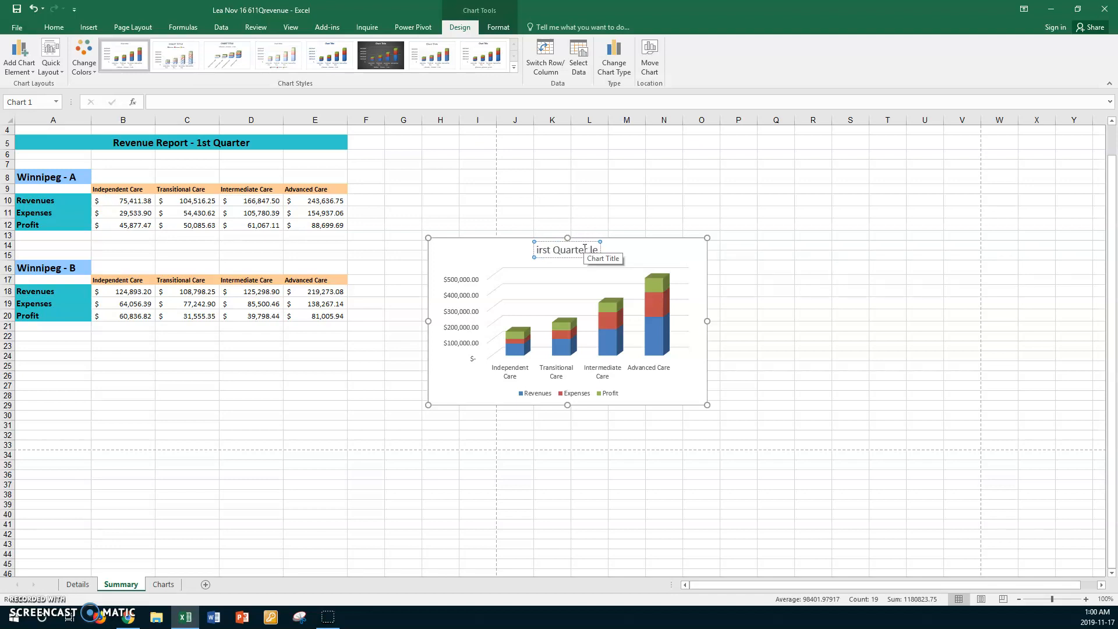
text( - Winnipeg)
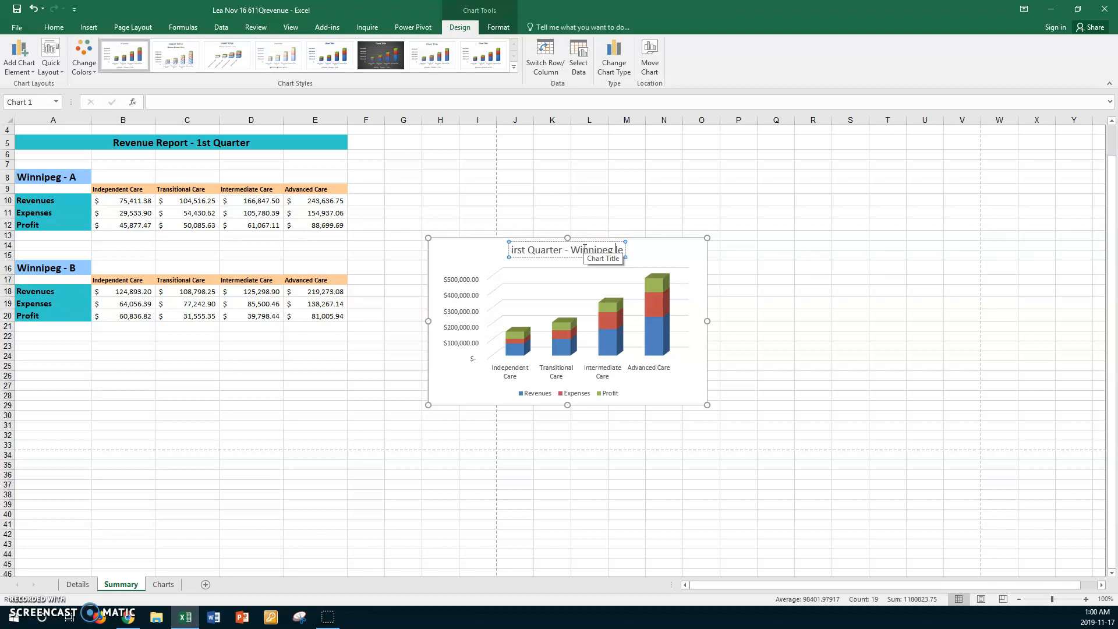
text(A)
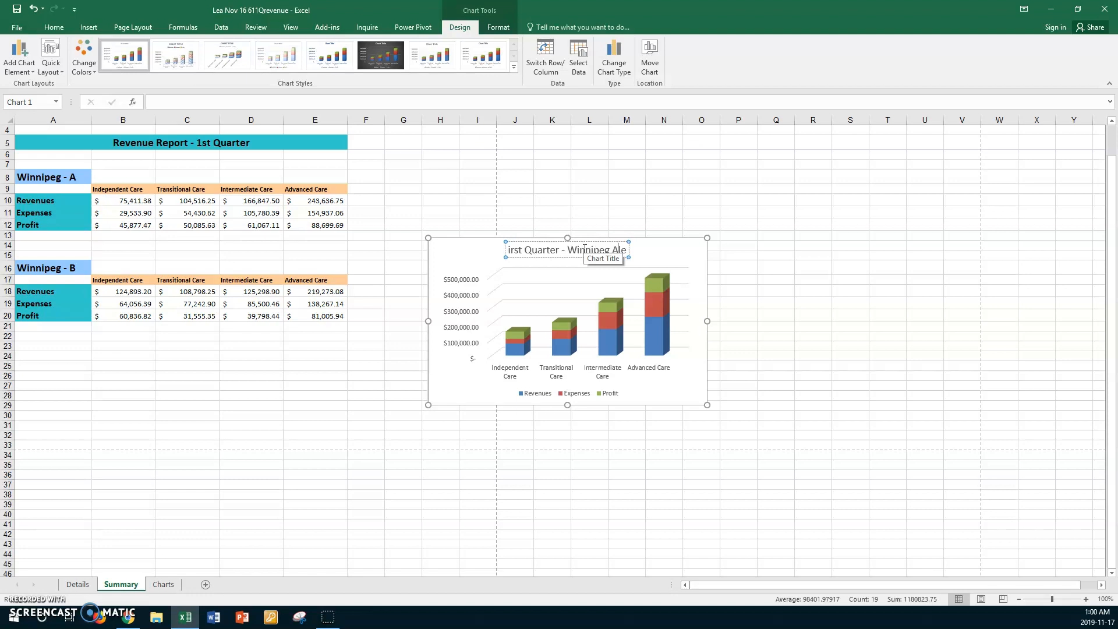
key(Delete)
key(Delete)
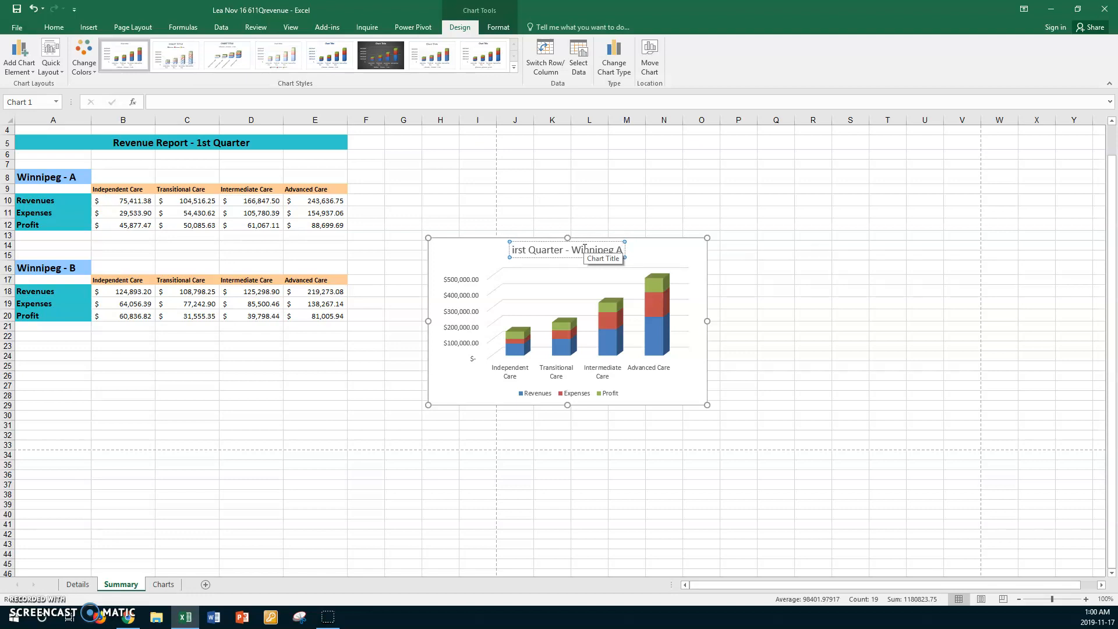
click(511, 245)
text(F)
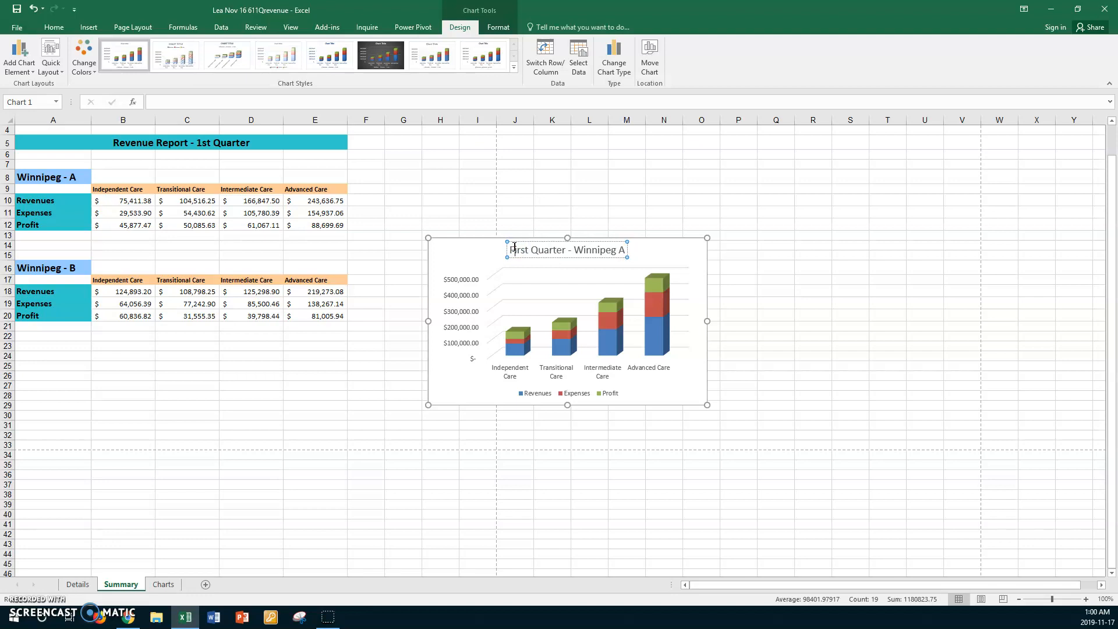
Step: Format the whole chart title with font size 18 and the red theme color
triple_click(514, 249)
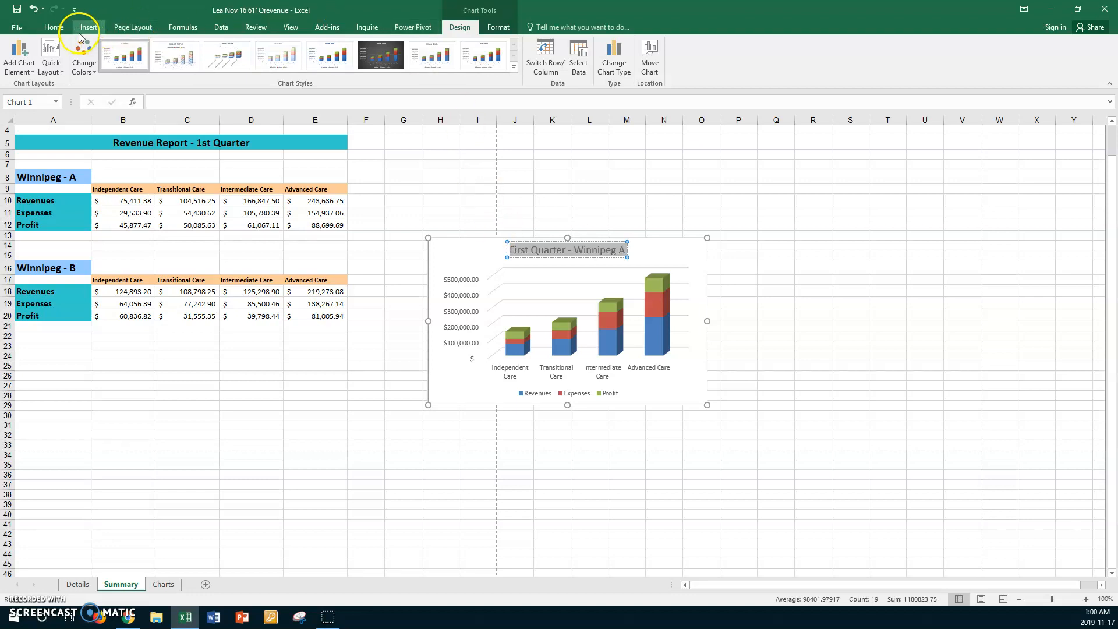
click(56, 28)
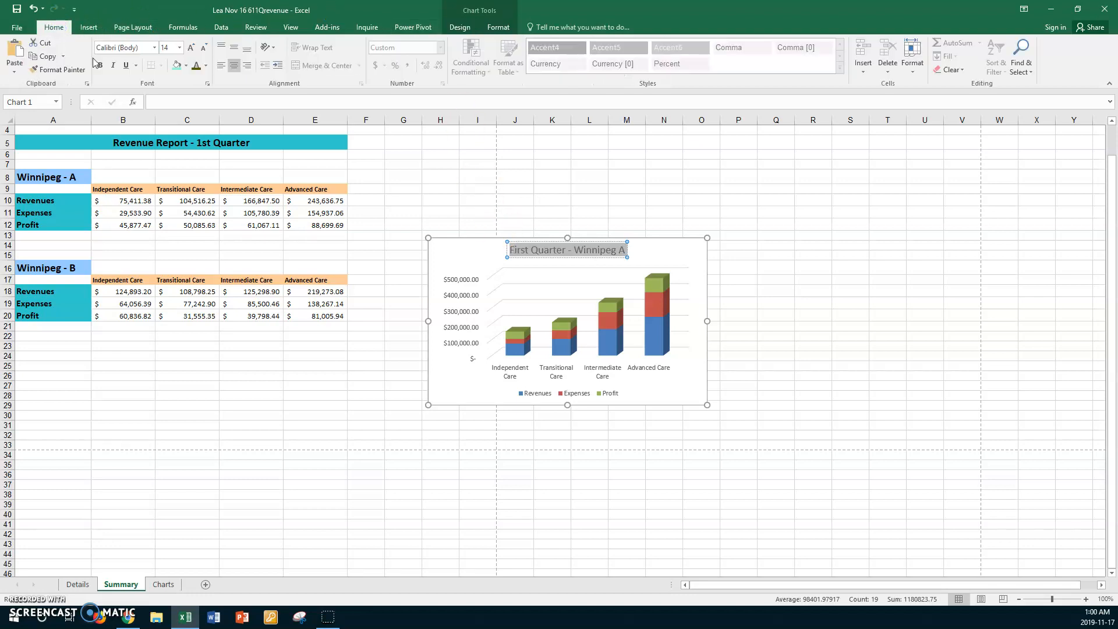
click(180, 47)
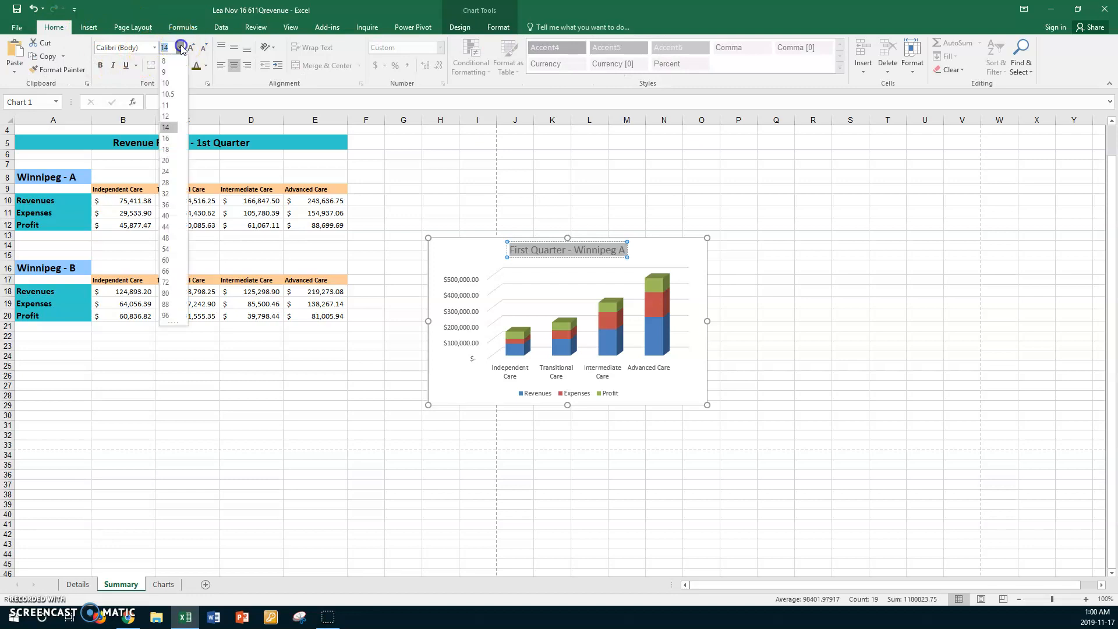
click(167, 150)
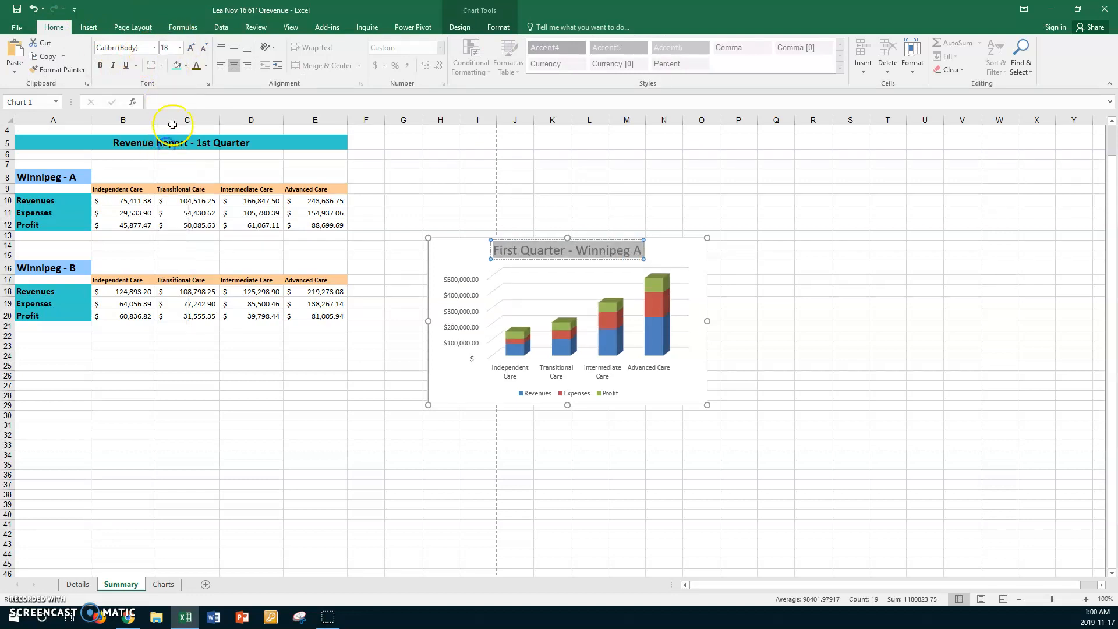
click(207, 65)
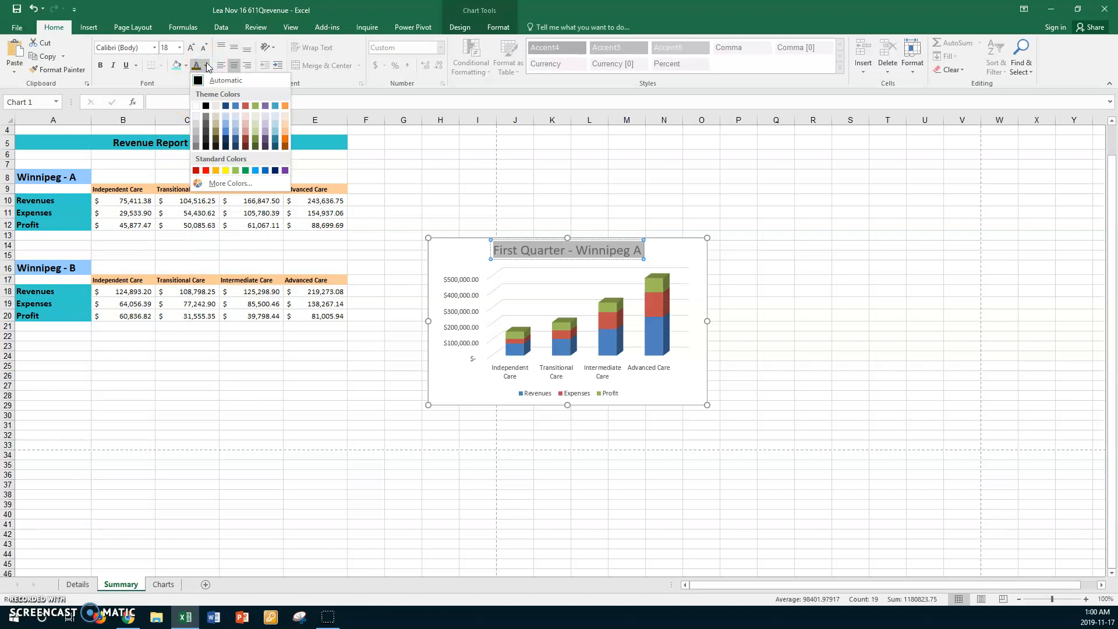
click(245, 106)
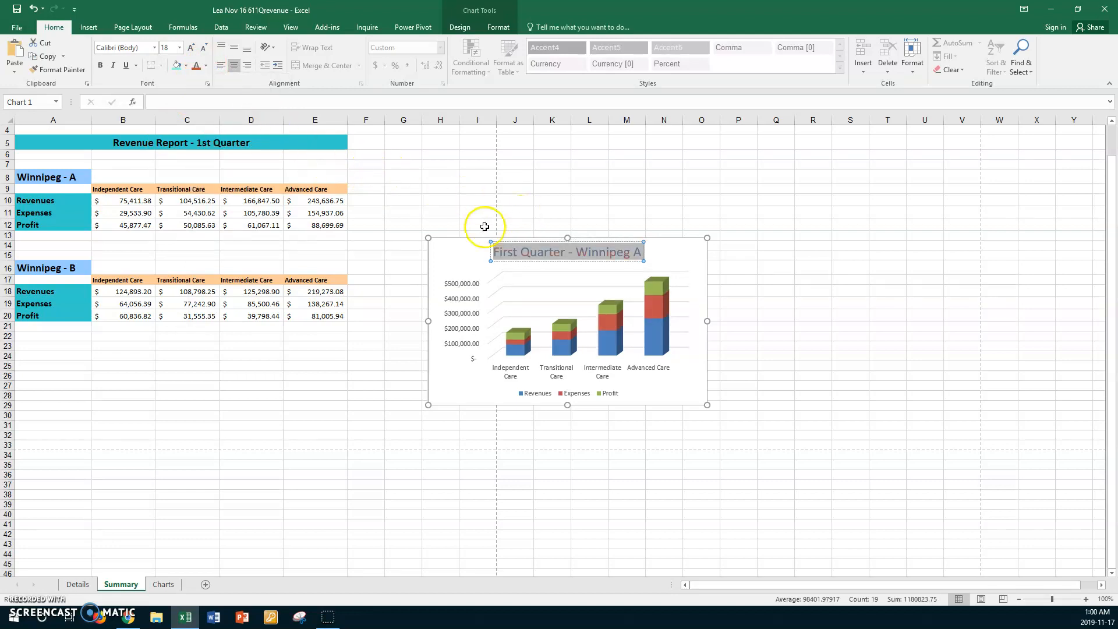
click(666, 251)
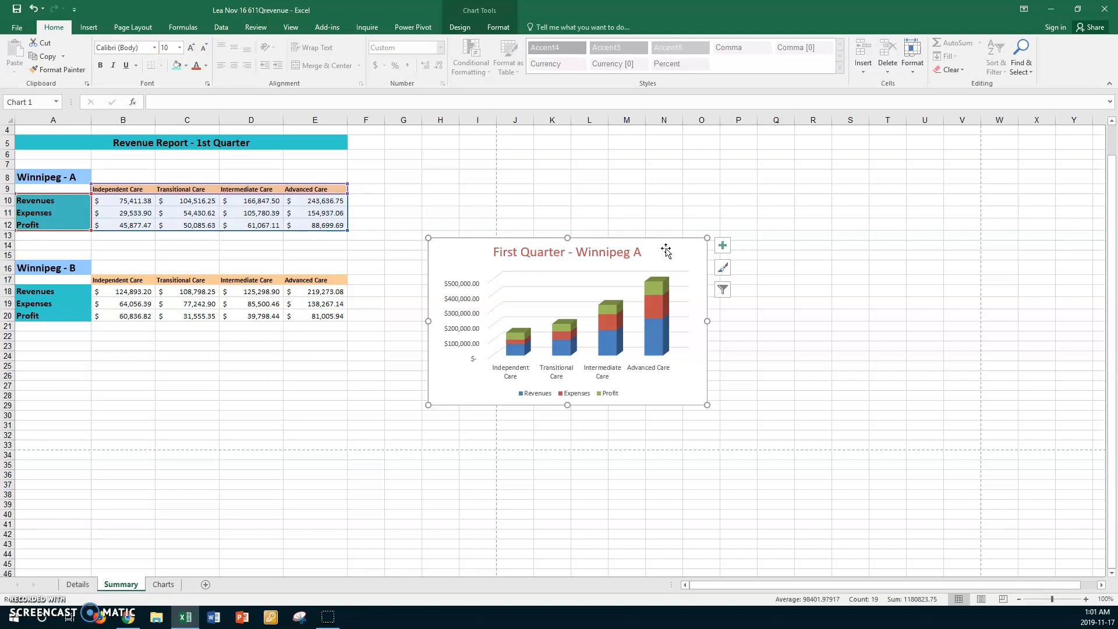
Step: Add a second line reading "Chart 1" below the existing chart title text
click(633, 252)
click(636, 252)
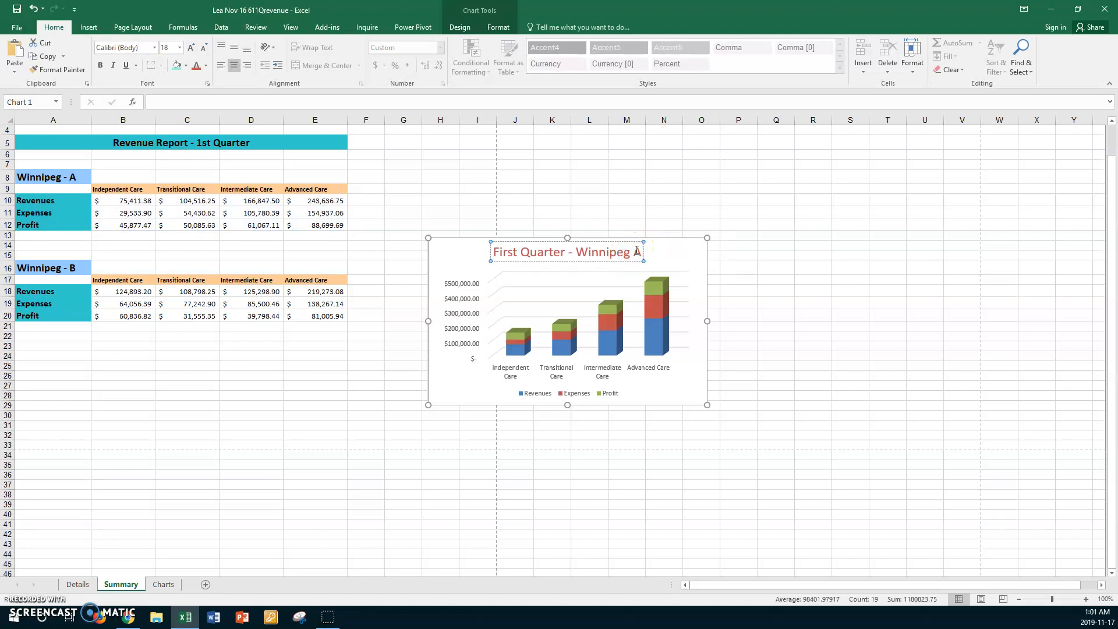
key(Return)
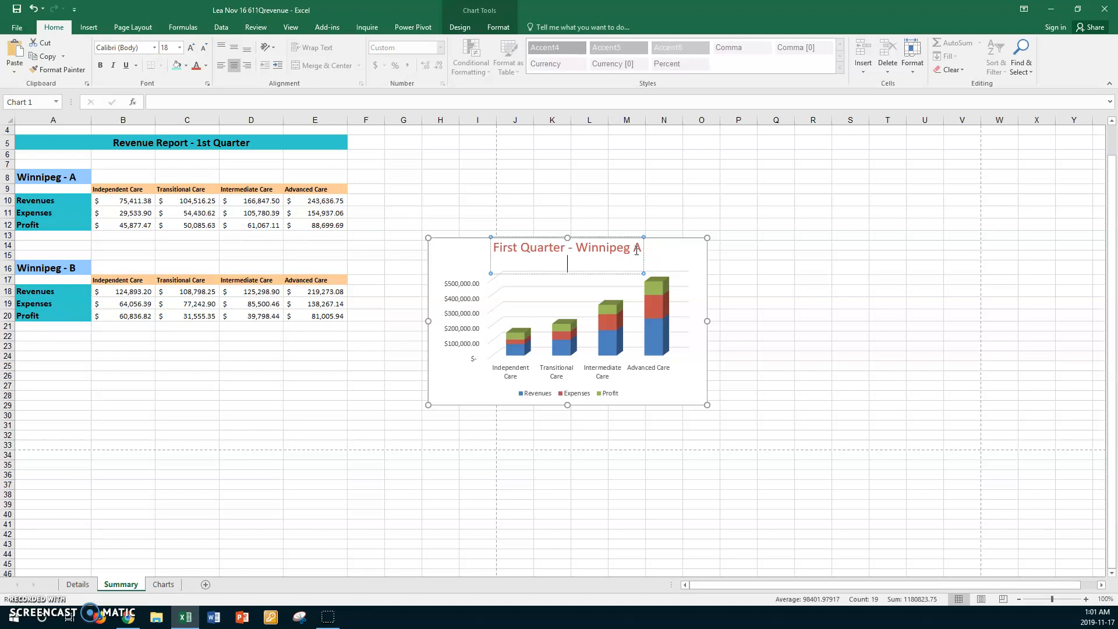
text(Chart 1)
Step: Set the font size of only the "Chart 1" line in the chart title to 12
key(shift+Home)
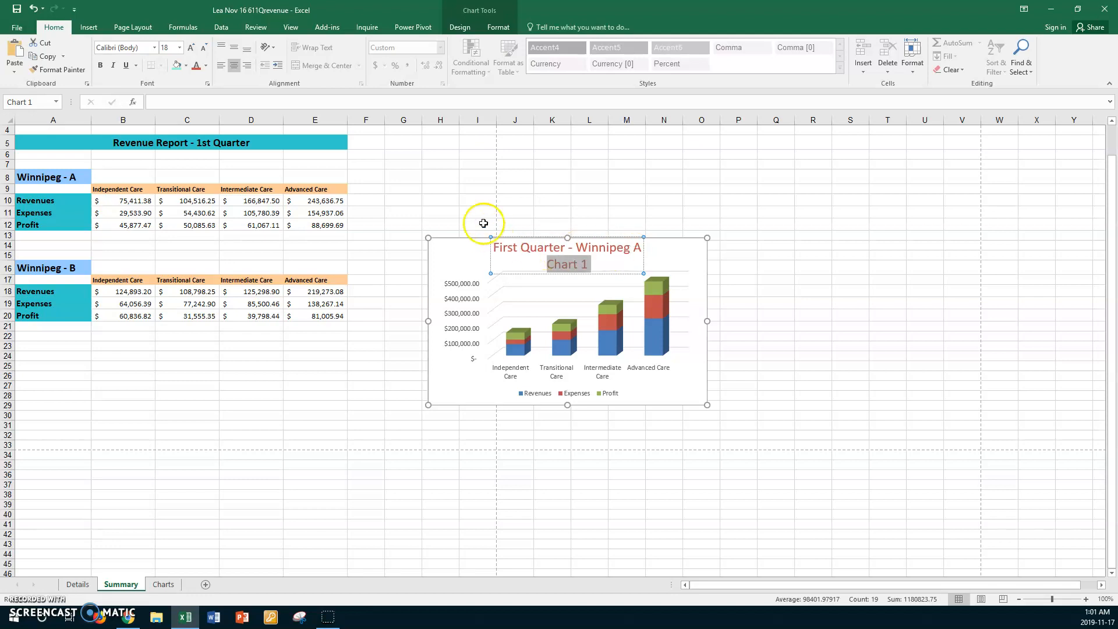
click(180, 50)
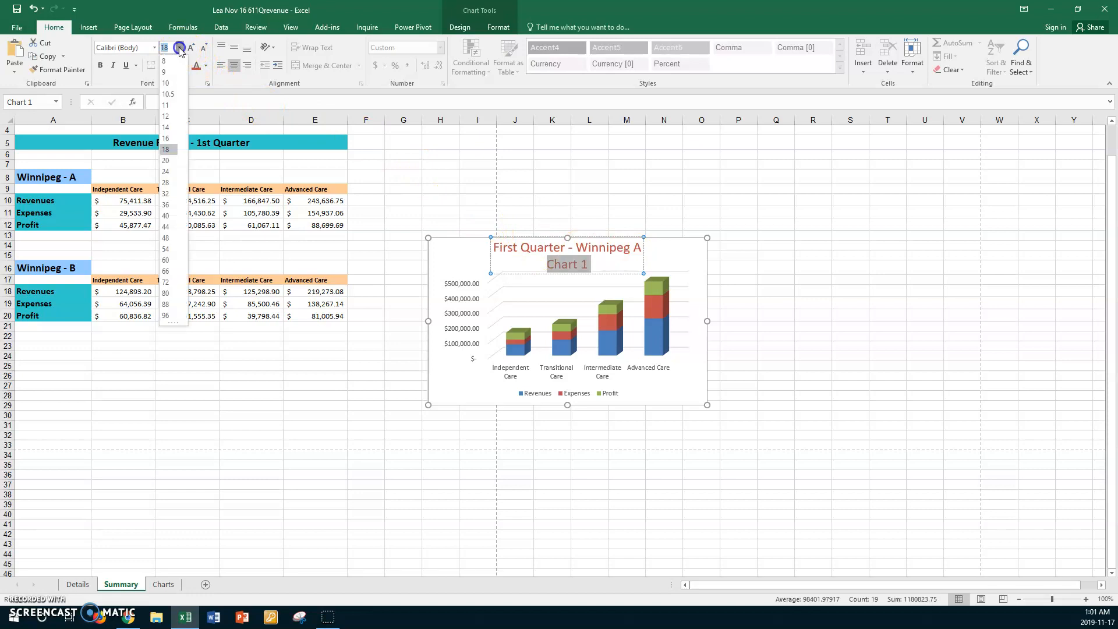
click(166, 122)
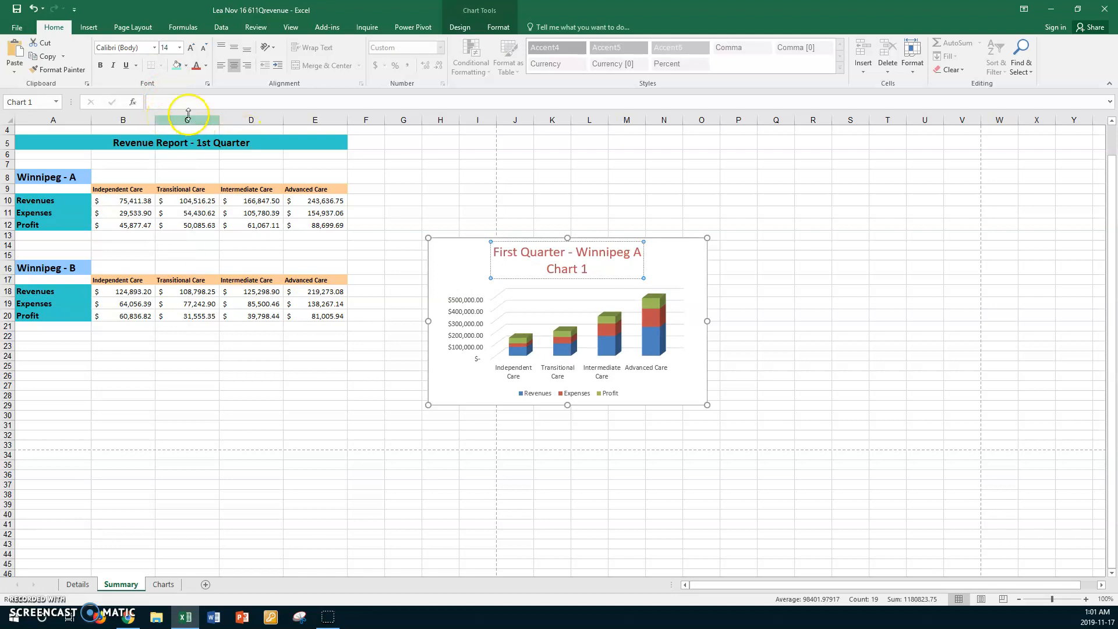
click(179, 47)
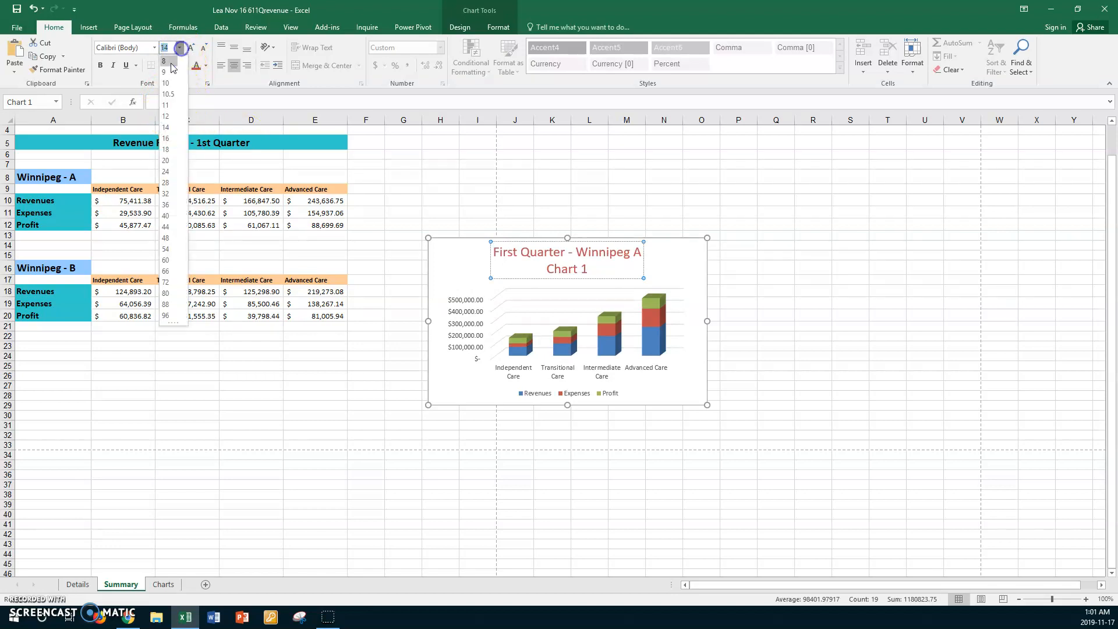
click(166, 118)
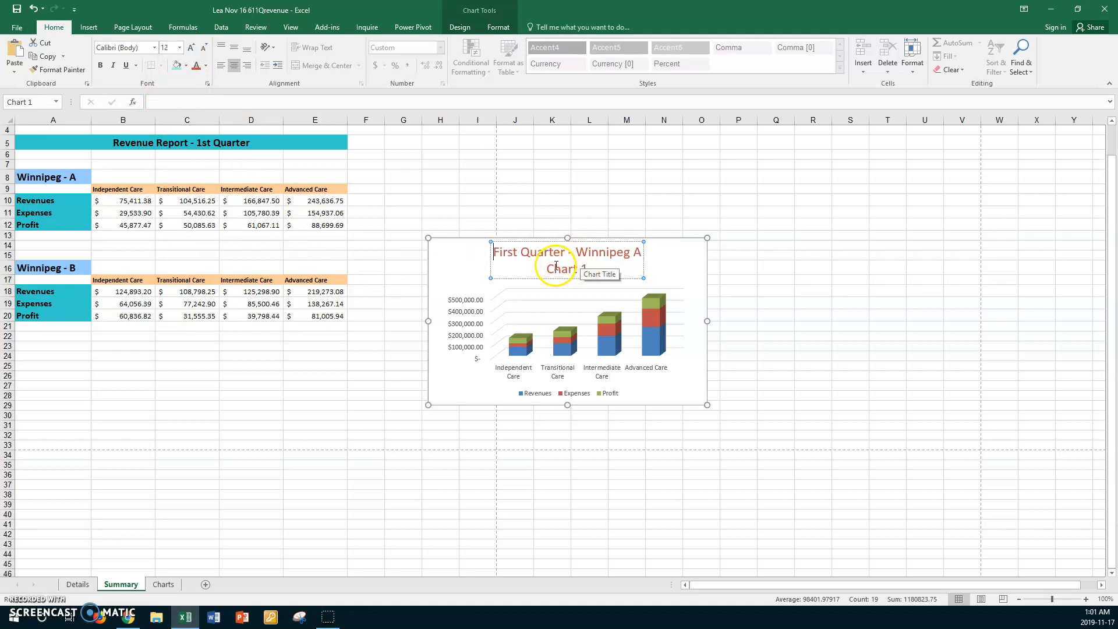
drag(546, 268, 589, 268)
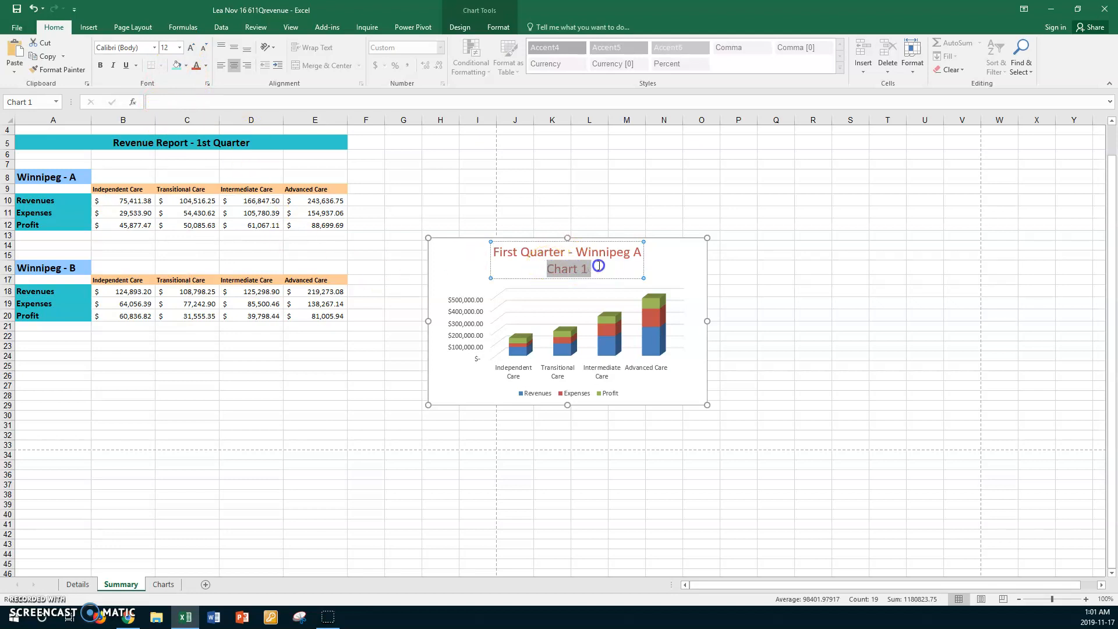
click(180, 48)
click(165, 116)
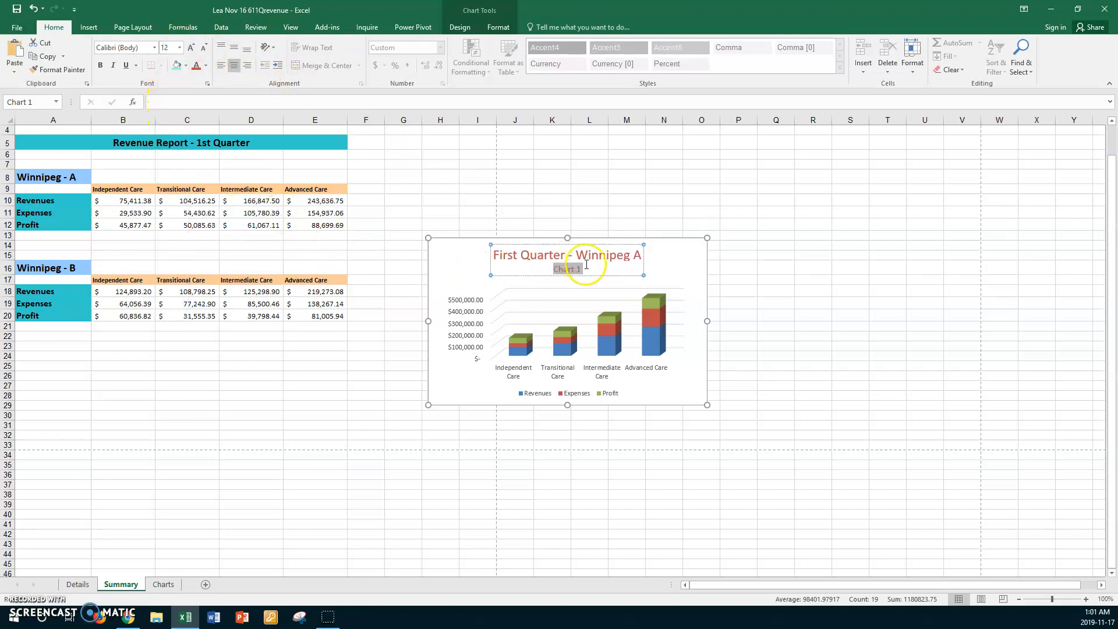
click(656, 258)
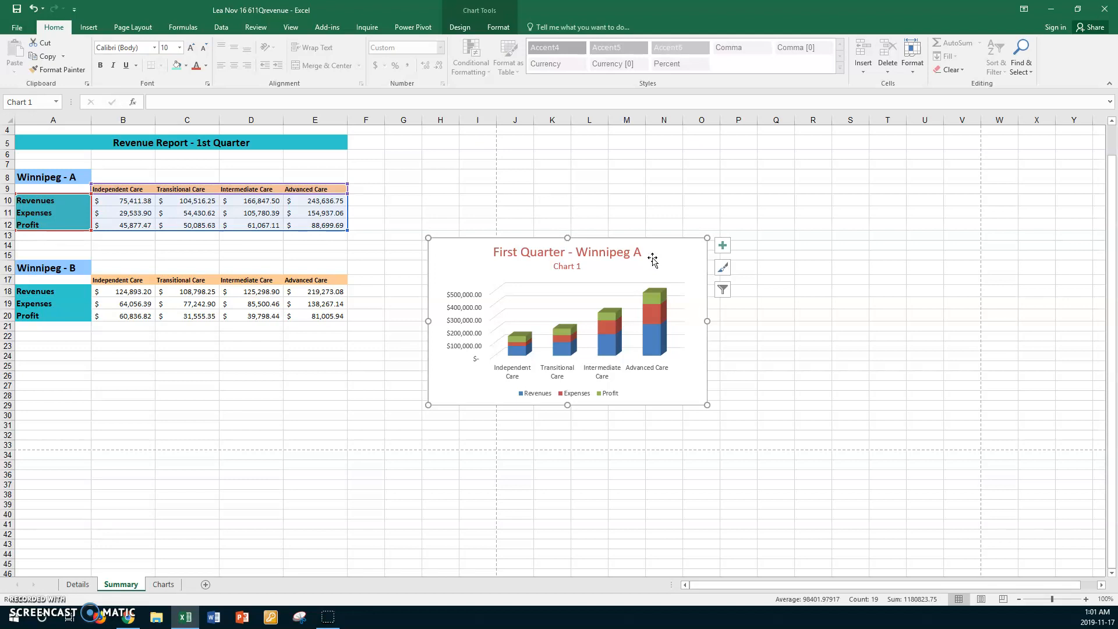
Step: Move the chart beside the two tables so it covers about H11 to O26
right_click(459, 245)
drag(460, 245, 244, 364)
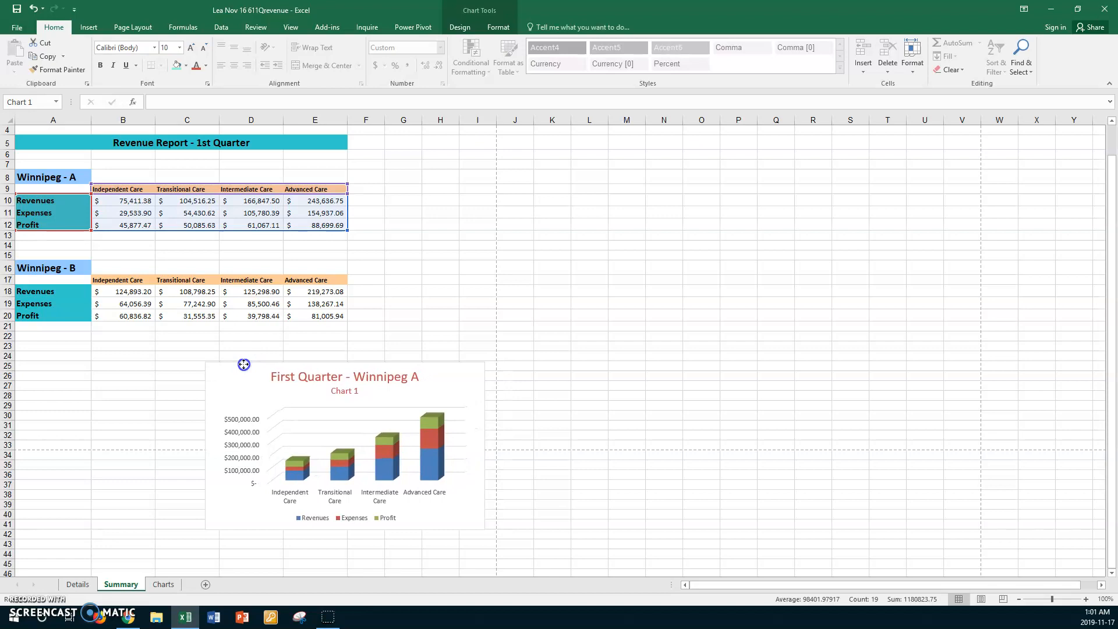
drag(244, 364, 476, 211)
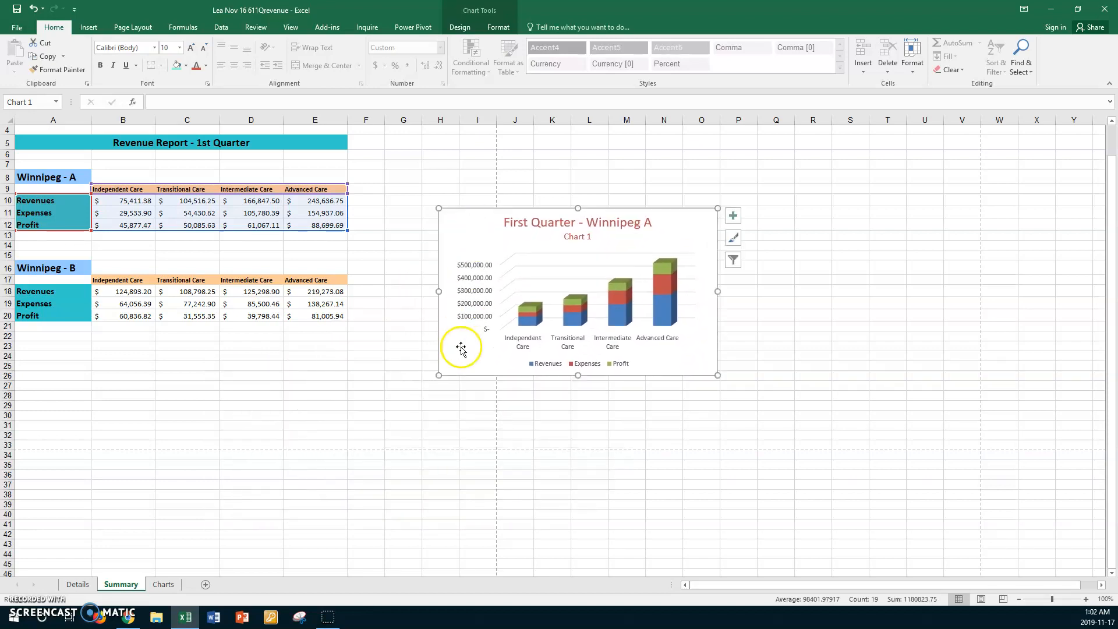
Step: Delete the legend showing Revenues, Expenses and Profit from the chart
click(553, 368)
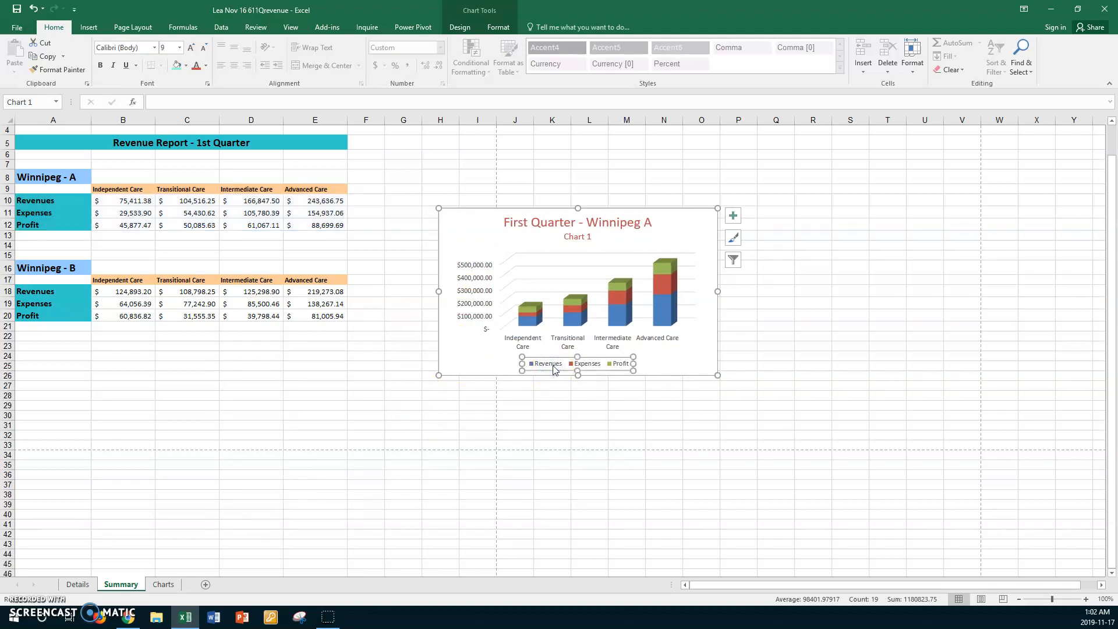
key(Delete)
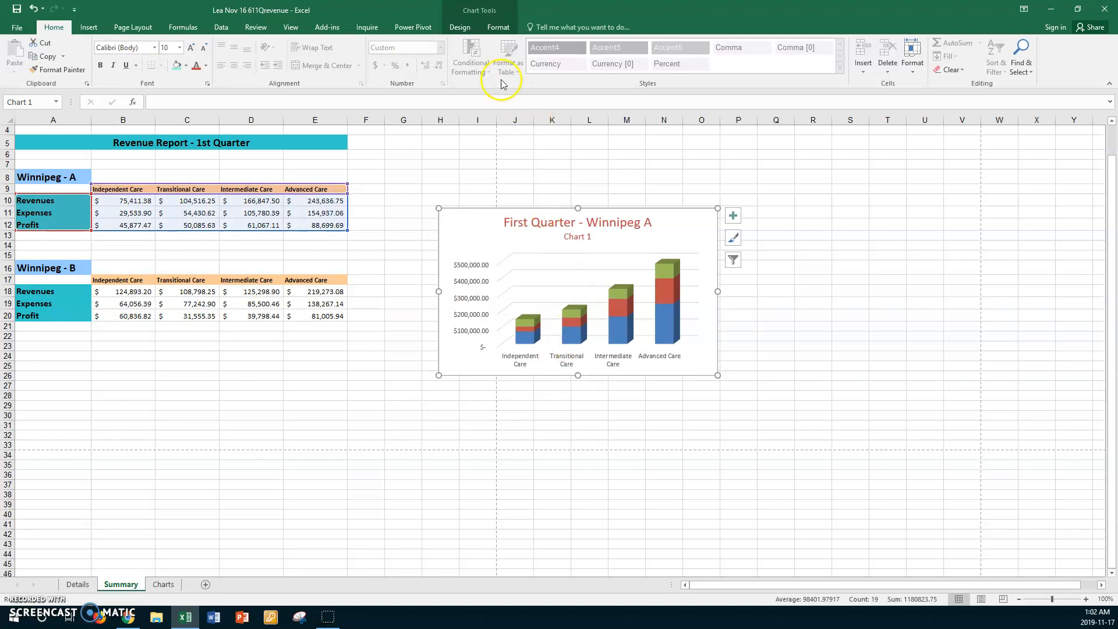
Step: Add a data table with legend keys beneath the Winnipeg A column chart
click(459, 28)
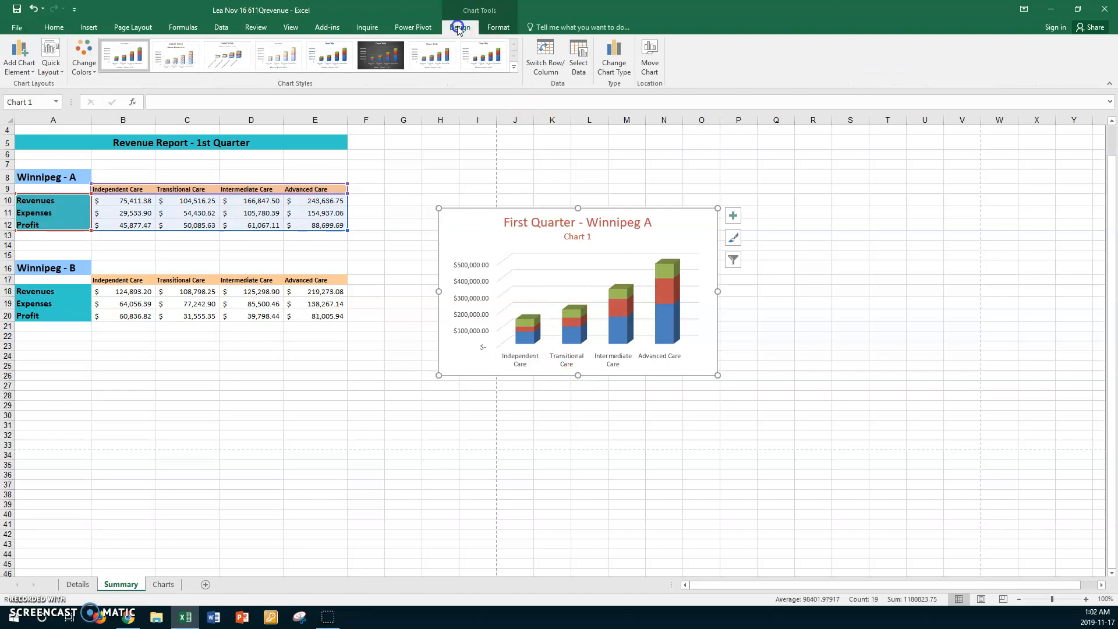
click(30, 68)
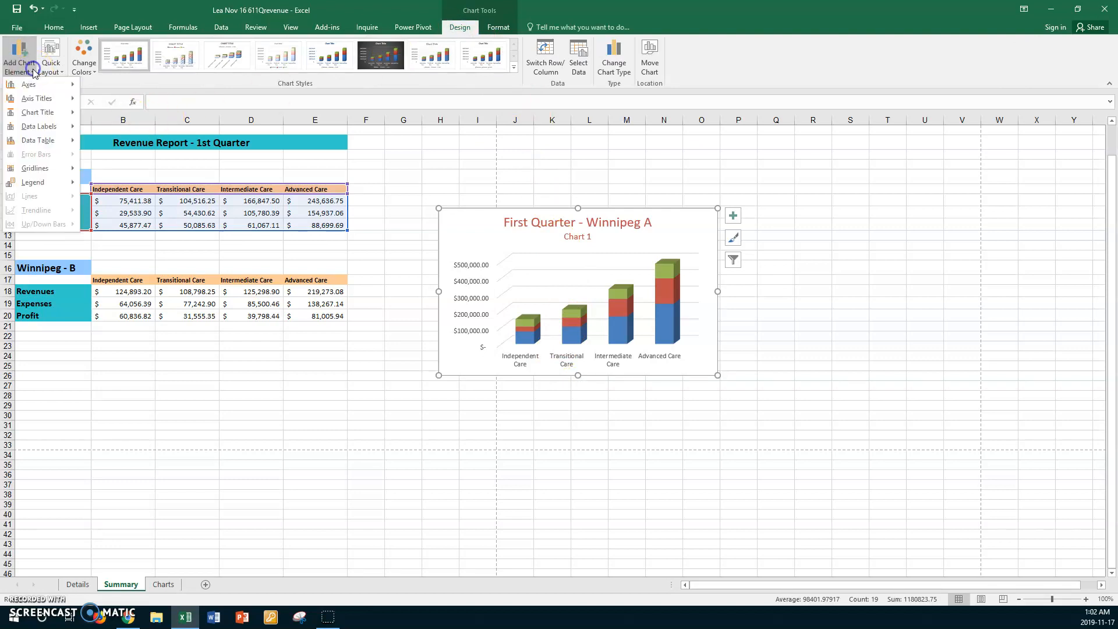
click(35, 140)
click(134, 173)
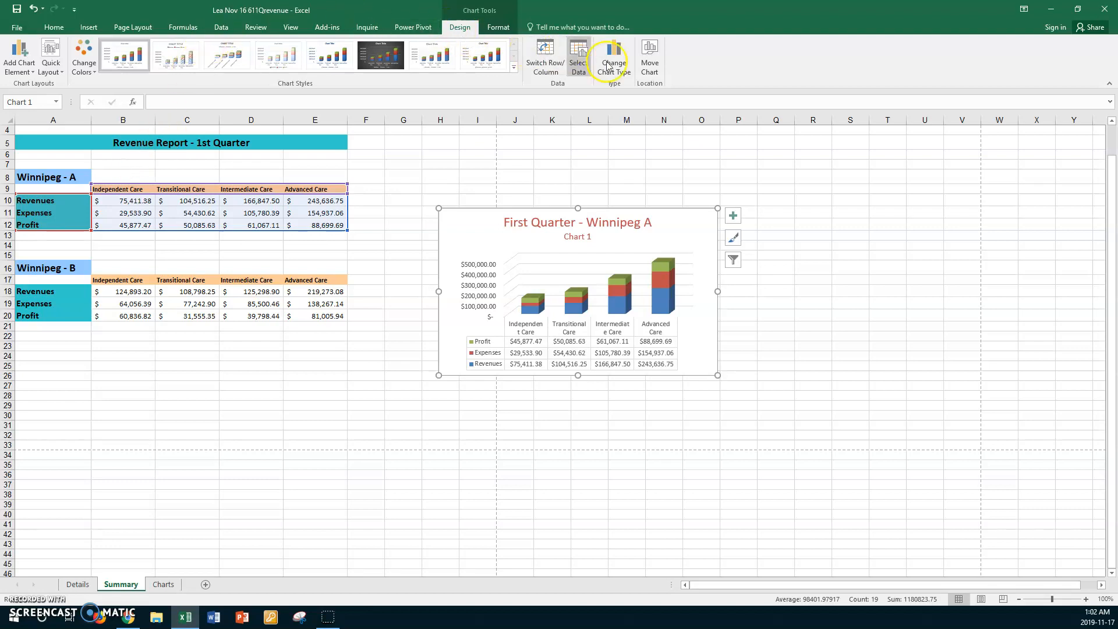
Step: Move the column chart to the Charts sheet as an embedded object
click(650, 58)
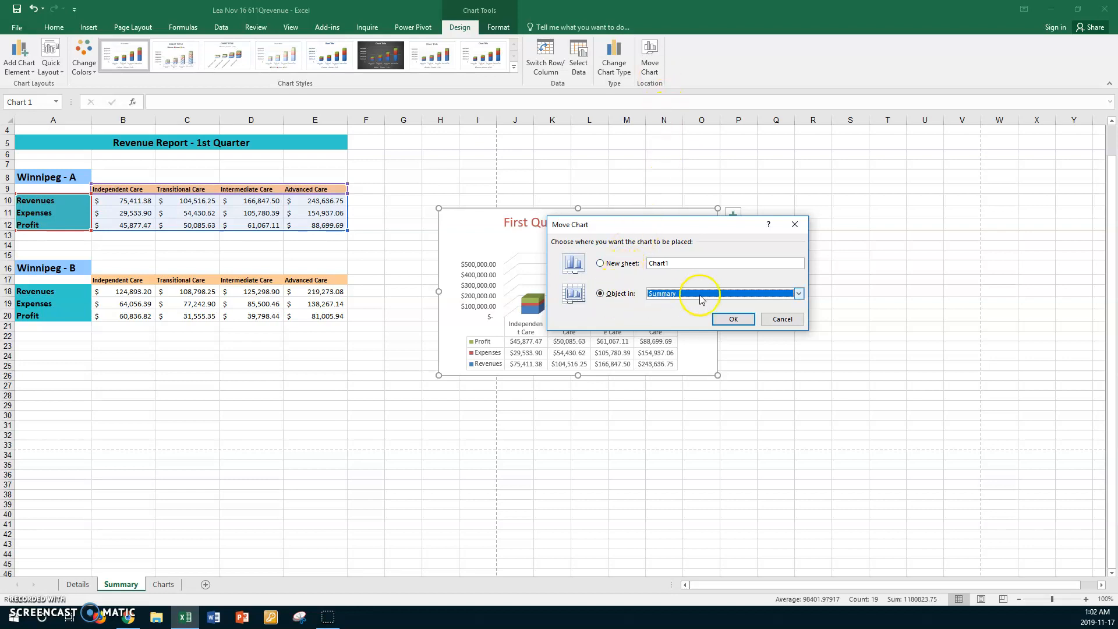
click(798, 294)
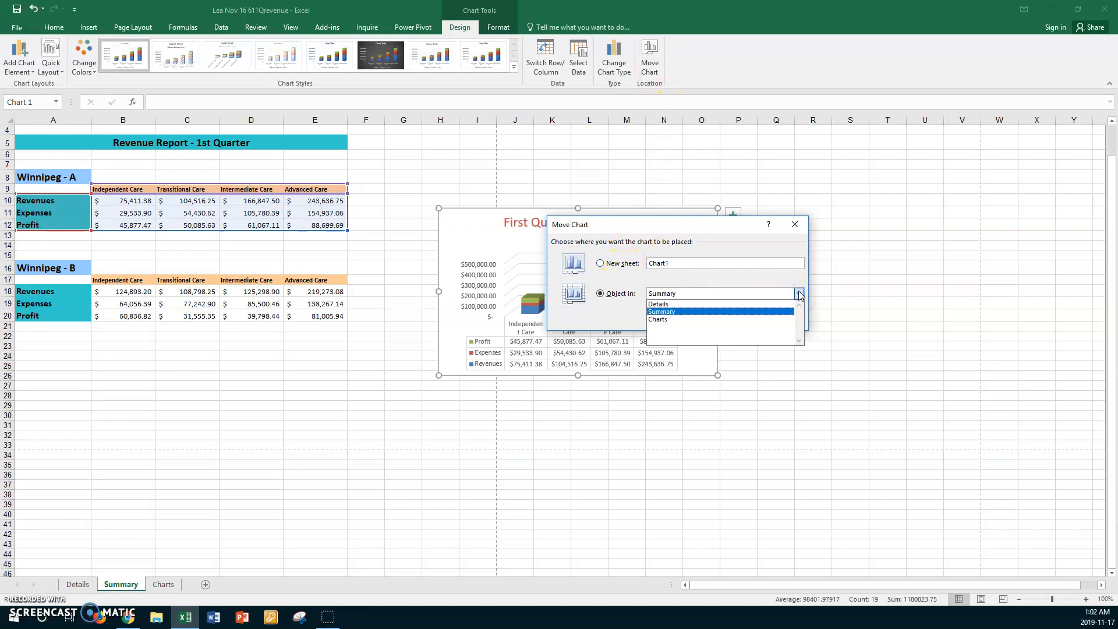
click(660, 319)
click(721, 321)
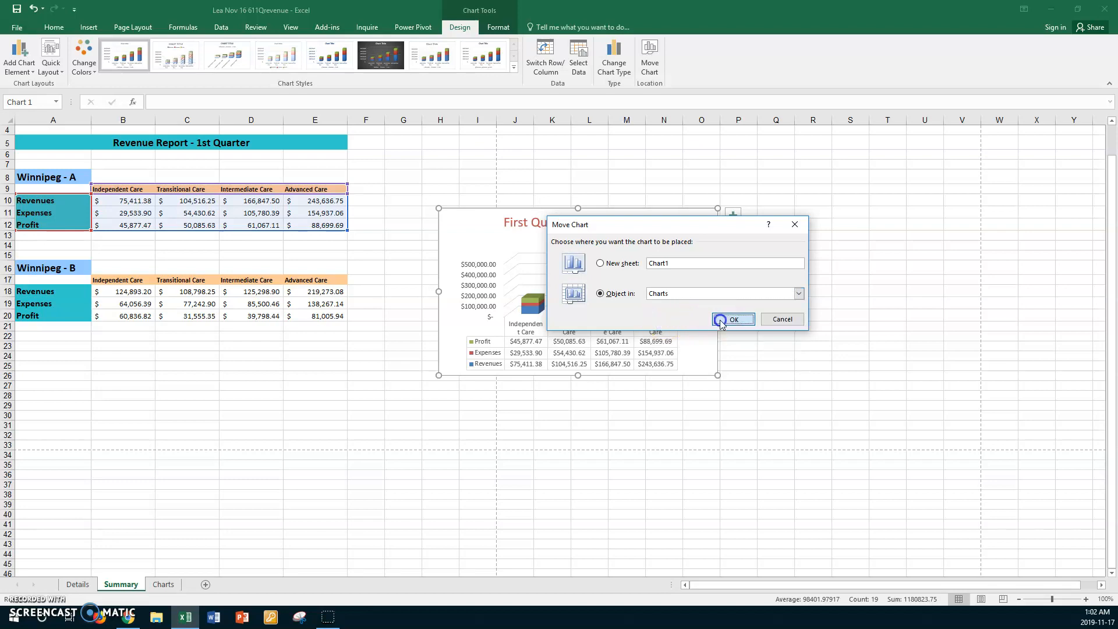
Step: Position the column chart under the Revenue Report heading and enlarge it to cover about A4 to F26
mouse_move(481, 249)
mouse_down()
mouse_move(245, 191)
mouse_move(61, 173)
mouse_up()
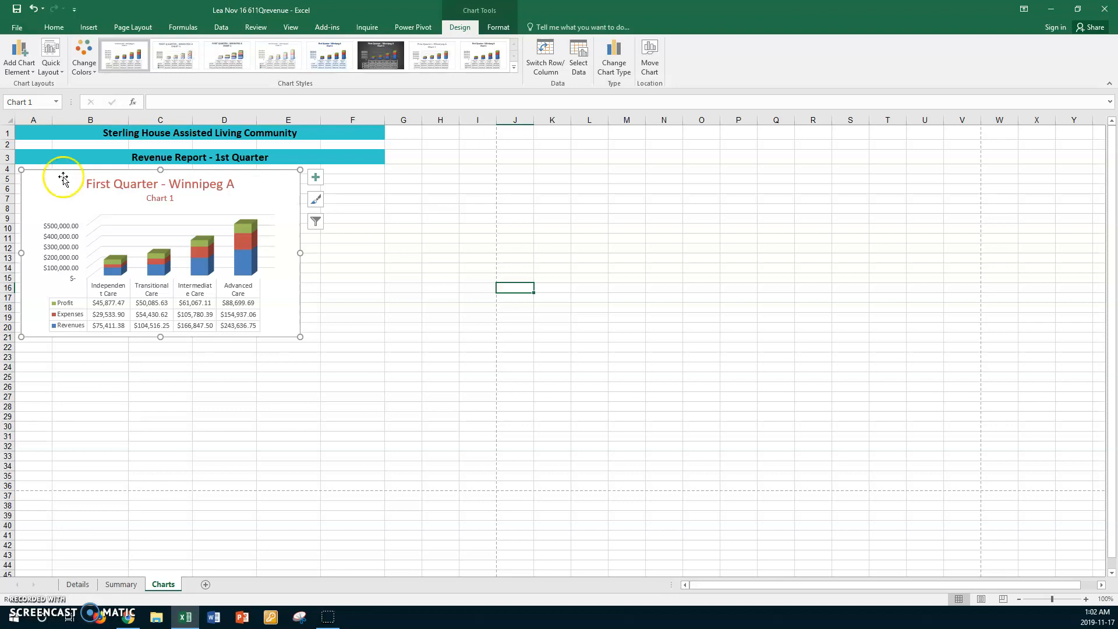
mouse_move(298, 337)
mouse_down()
mouse_move(379, 346)
mouse_move(369, 392)
mouse_up()
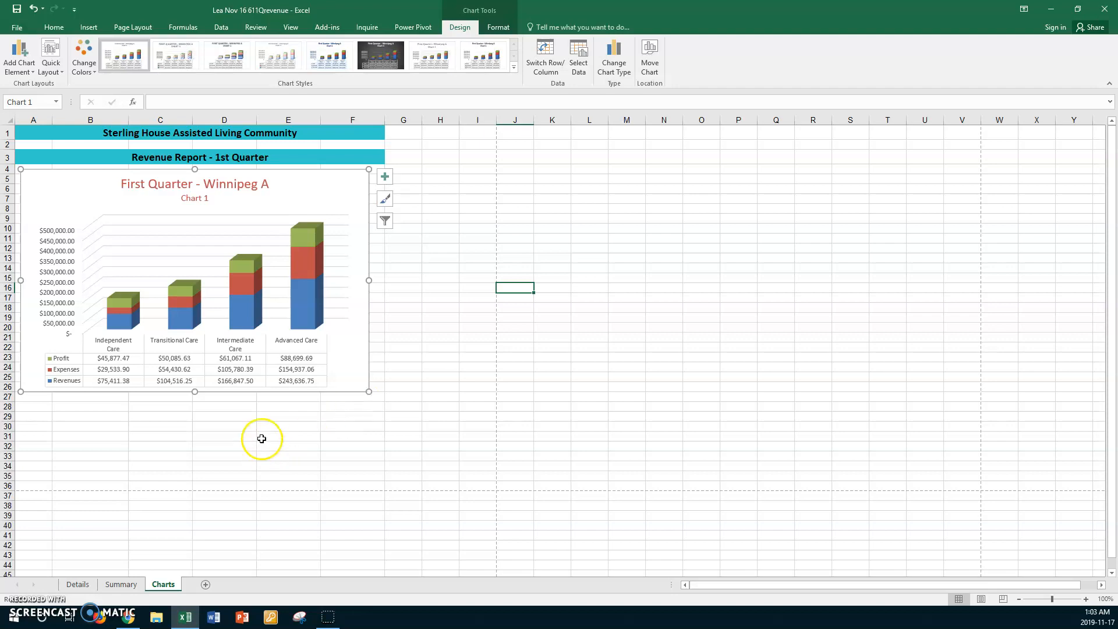
click(241, 406)
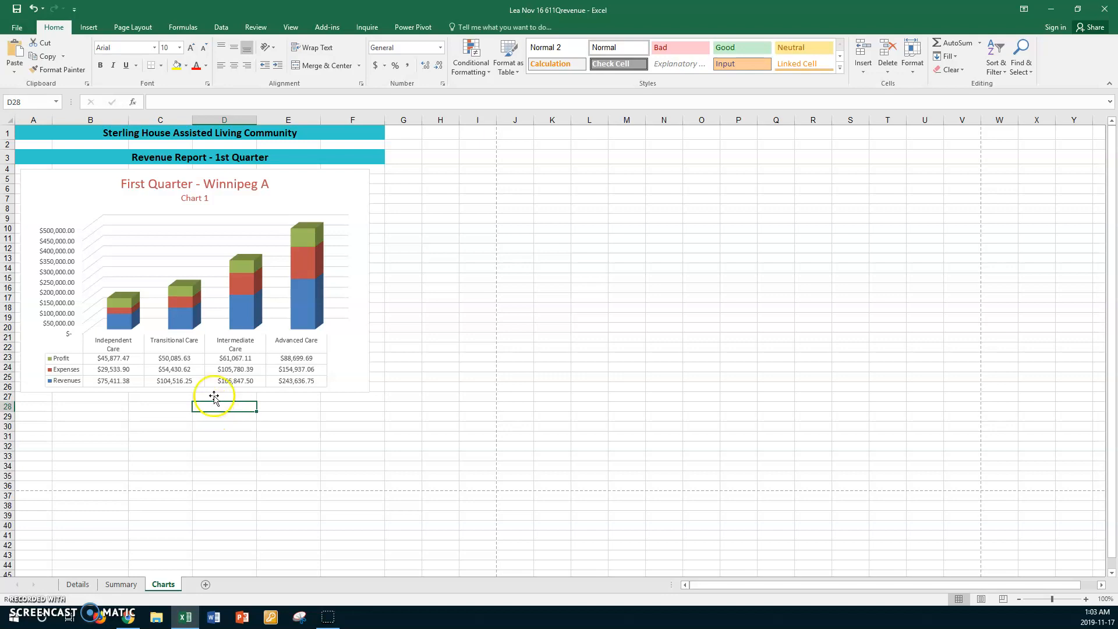
Step: Copy the column chart and paste the duplicate beside it, with its upper corner at about H5
click(334, 192)
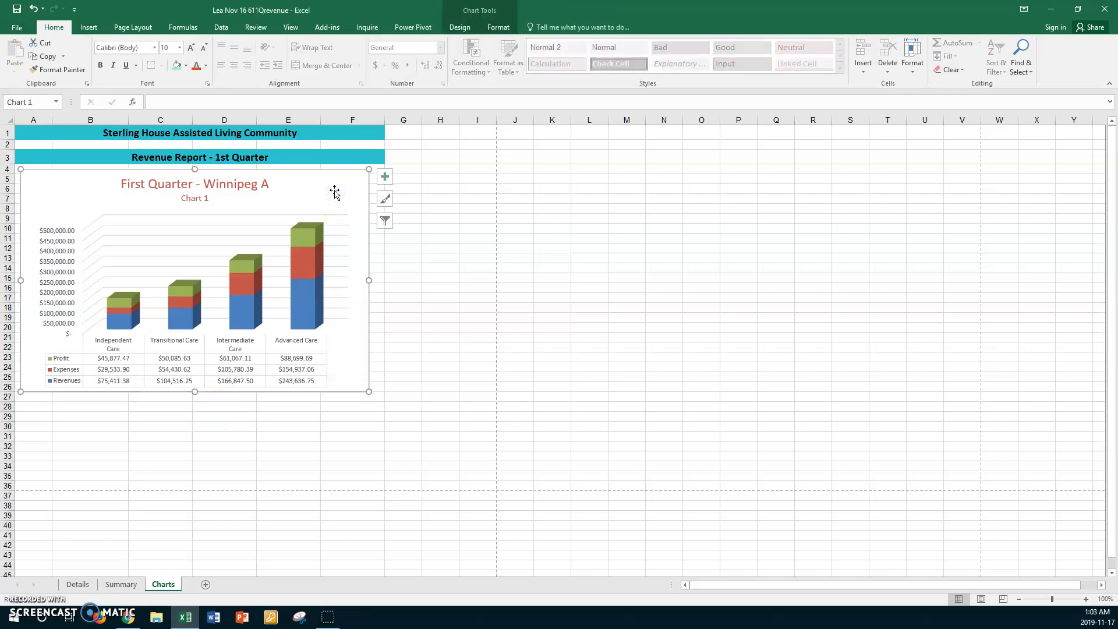
click(431, 178)
key(ctrl+v)
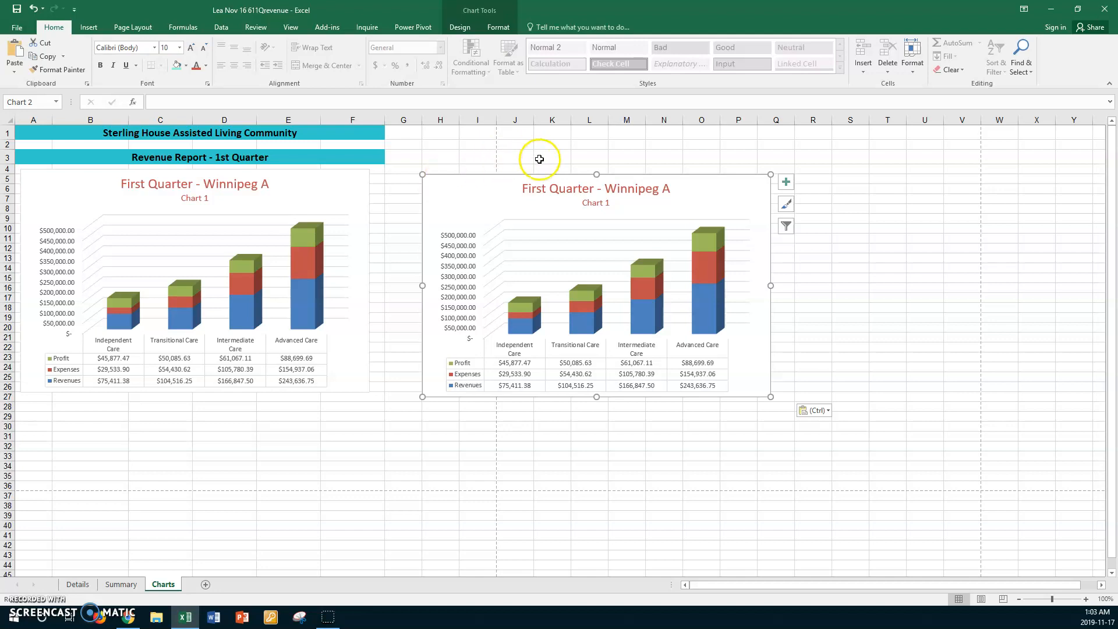
Step: Change the chart type of the duplicated chart to 3-D Pie
right_click(735, 190)
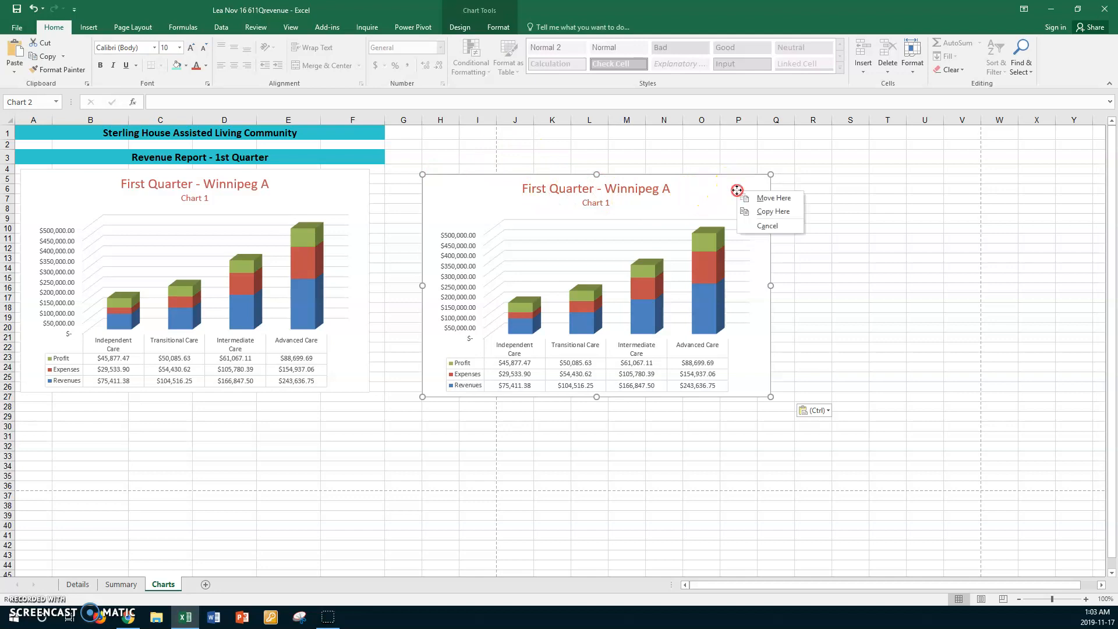
right_click(744, 179)
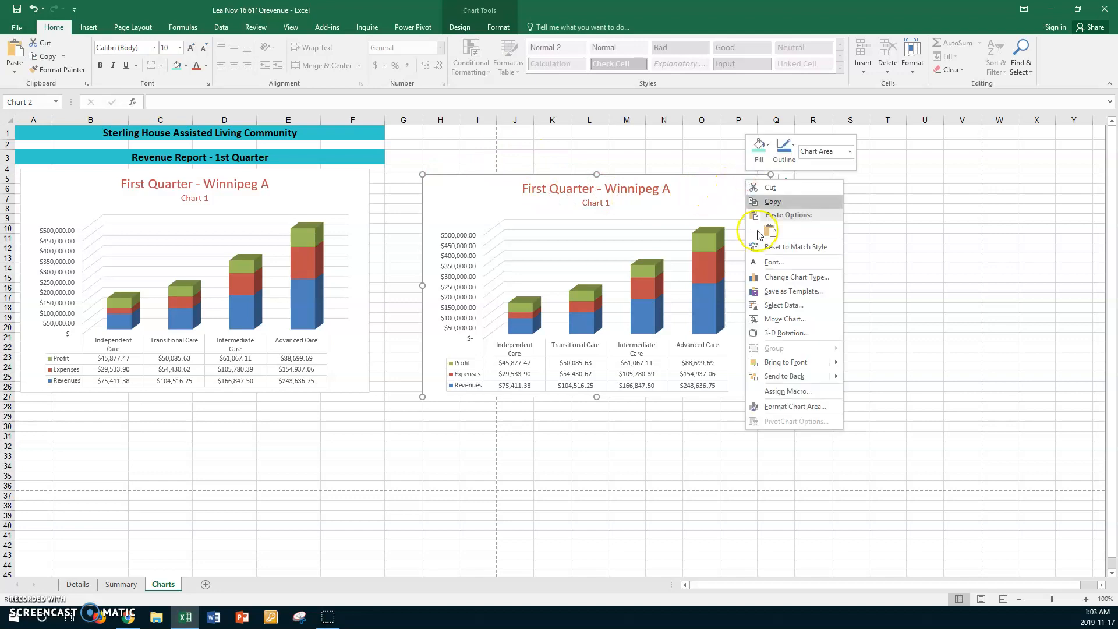
click(785, 277)
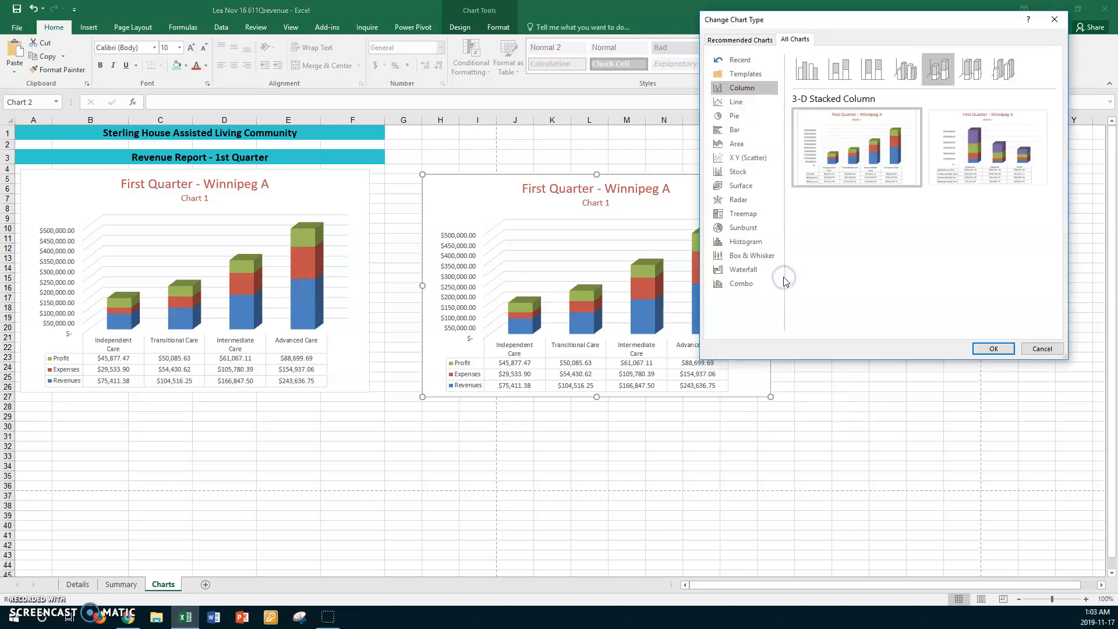
click(733, 117)
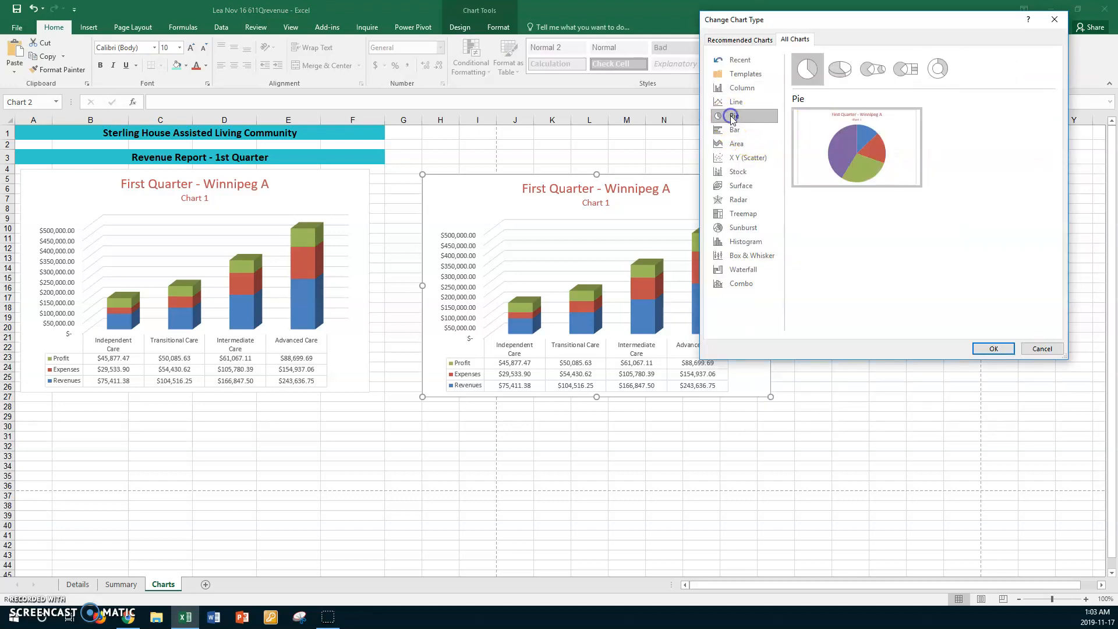
click(841, 71)
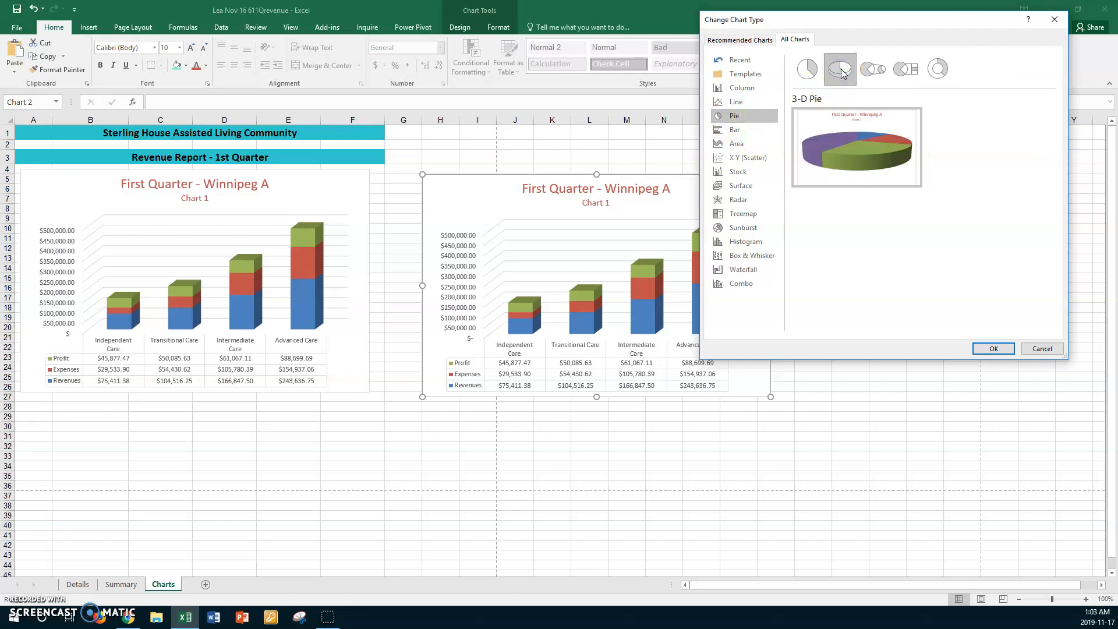
click(924, 233)
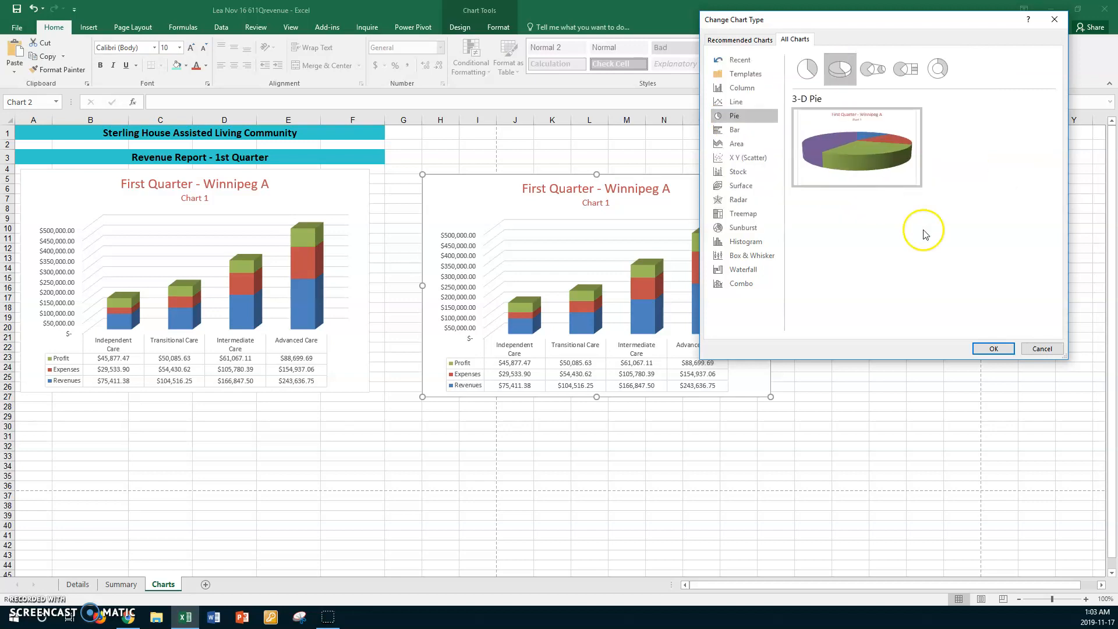
click(985, 351)
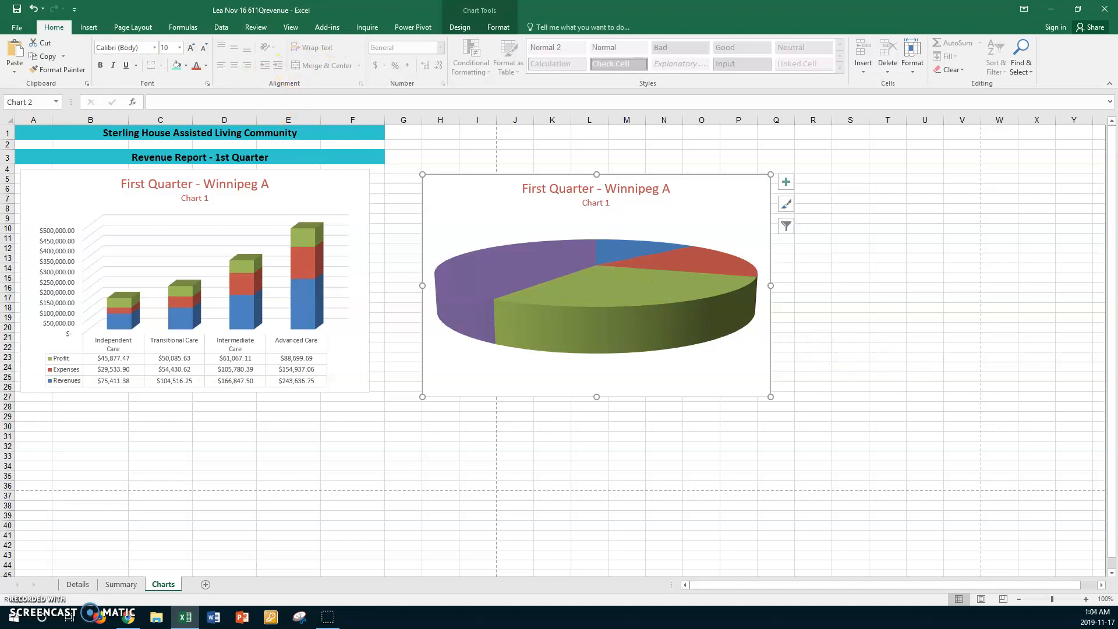
Step: Add data labels to the pie chart using the Best Fit position
click(460, 28)
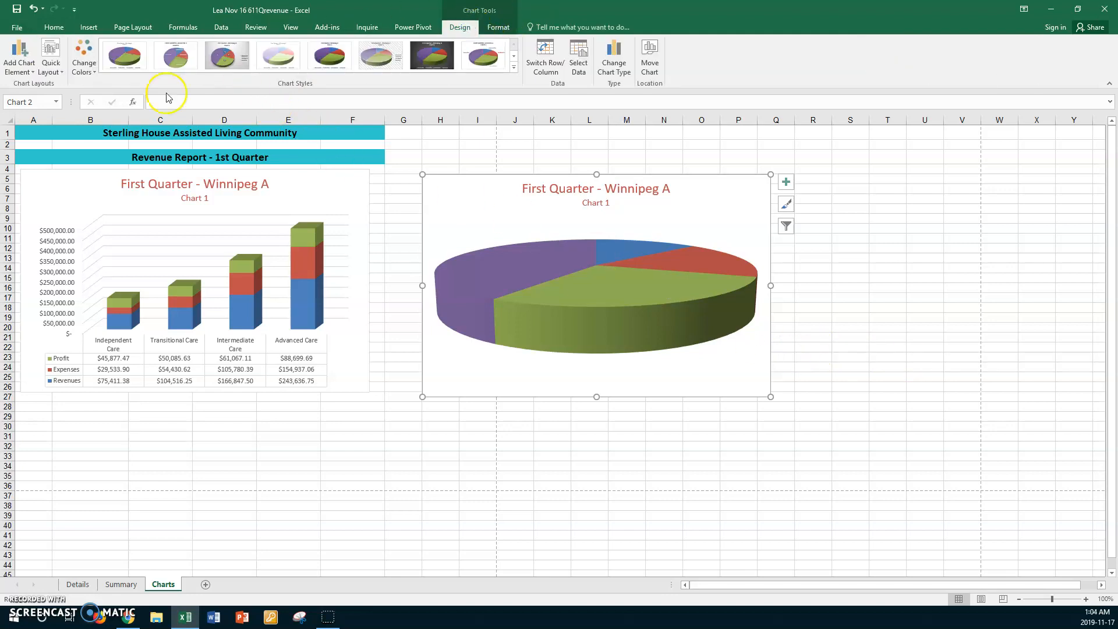
click(29, 69)
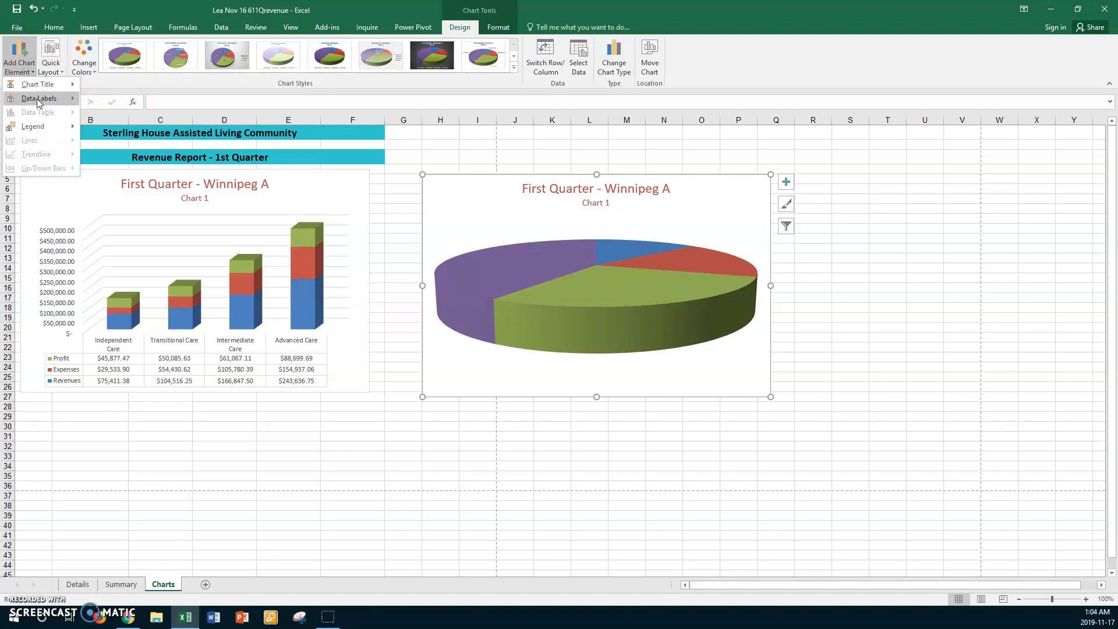
mouse_move(39, 100)
click(107, 206)
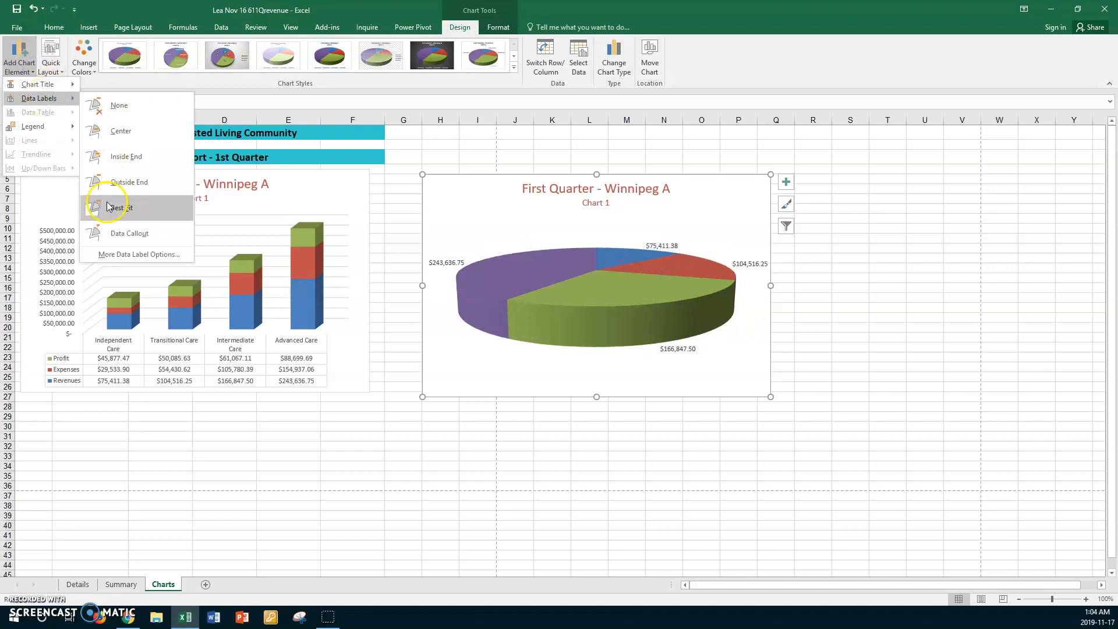
click(118, 208)
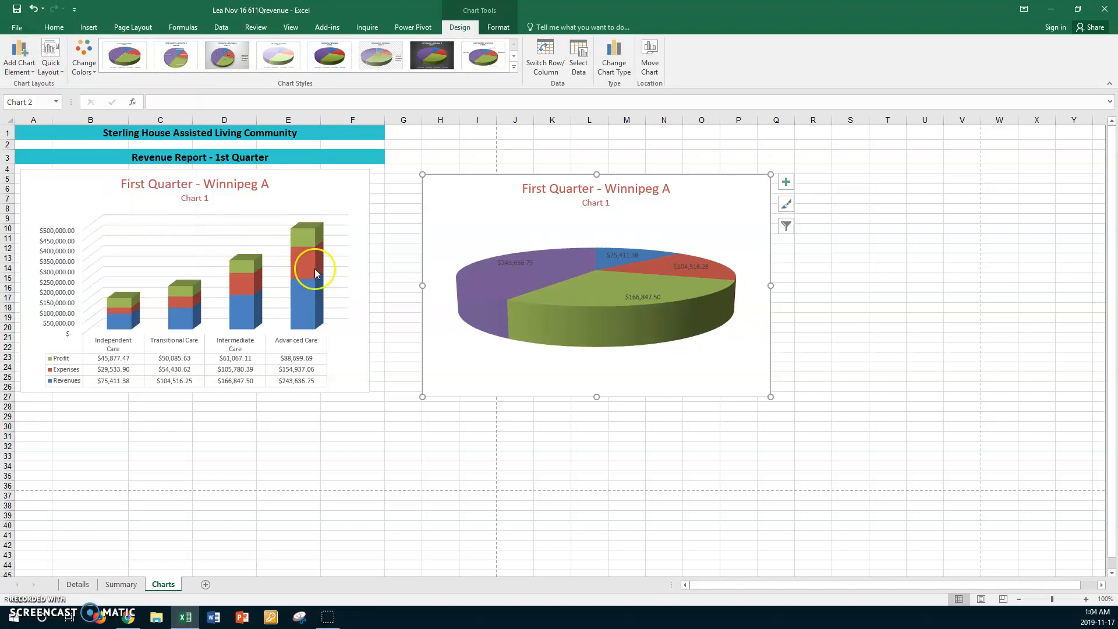
Step: Increase the pie chart's data labels to font size 12 and make them bold
click(525, 263)
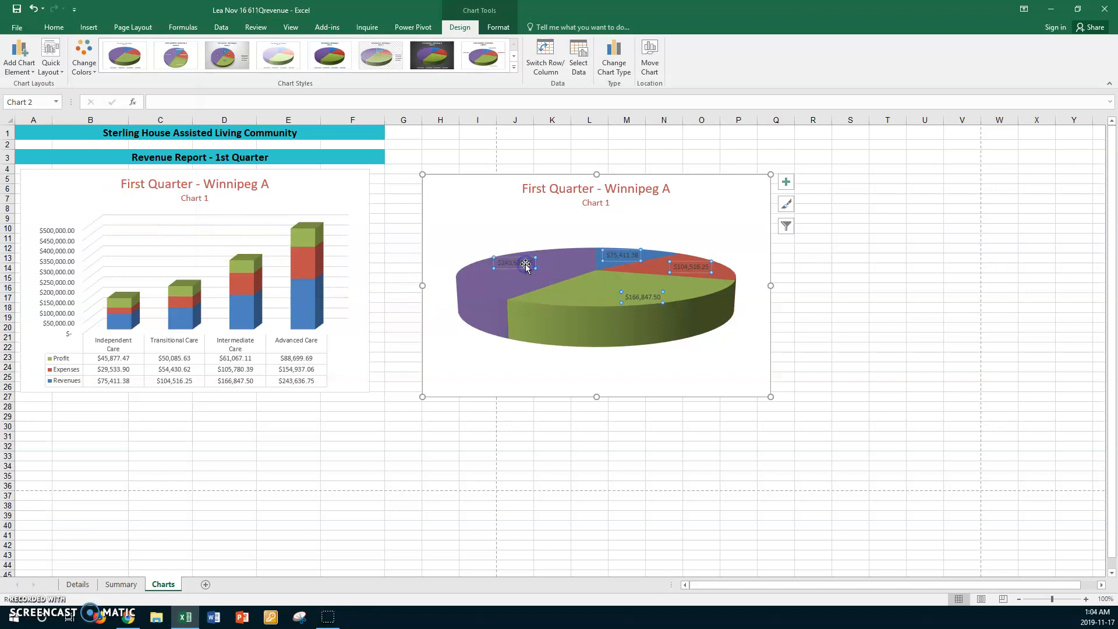
click(59, 28)
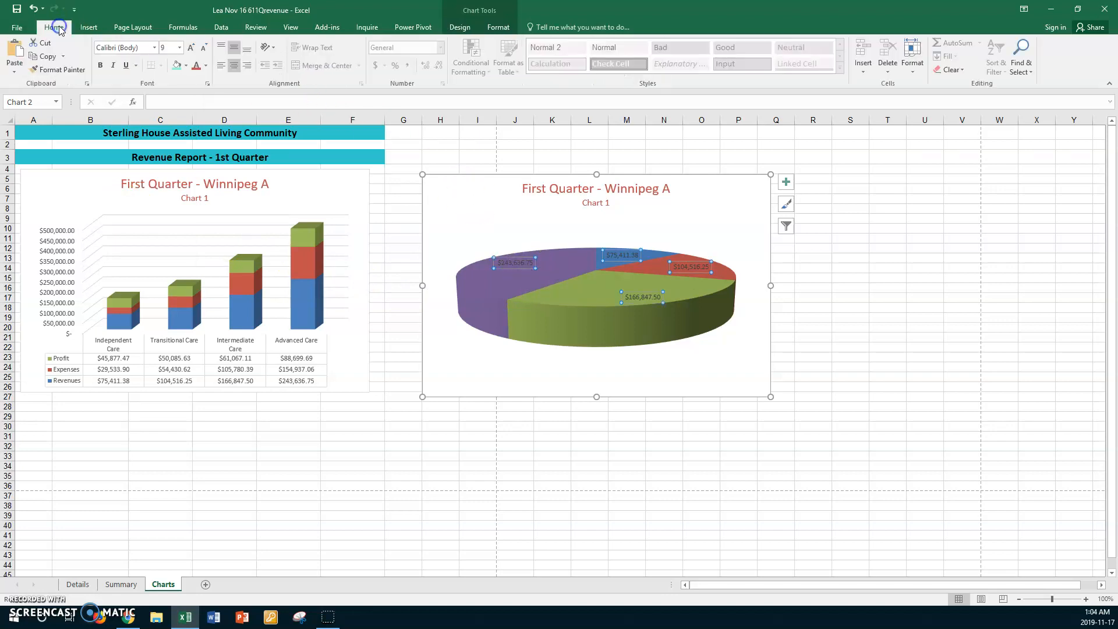
click(190, 47)
click(191, 47)
click(190, 47)
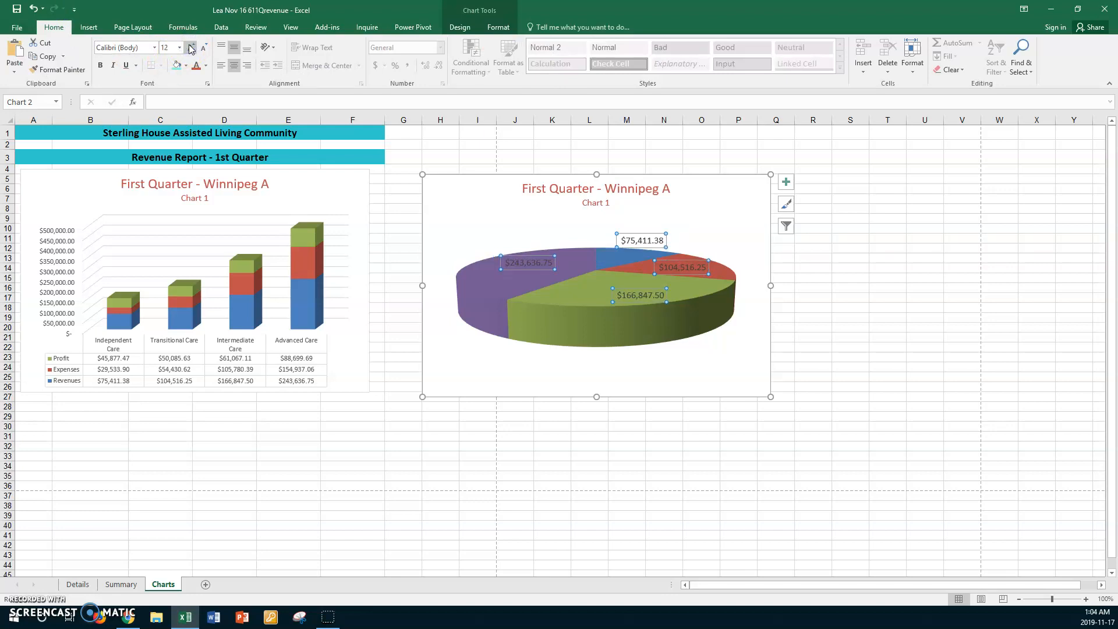
click(100, 65)
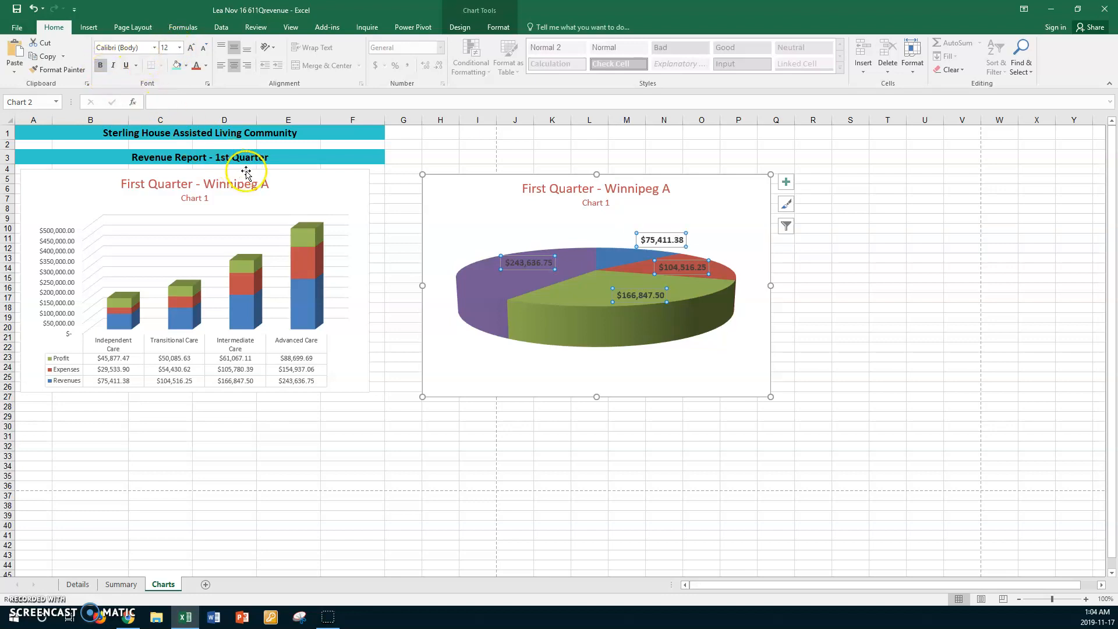
Step: Give all of the pie chart's data labels a solid fill background
right_click(678, 236)
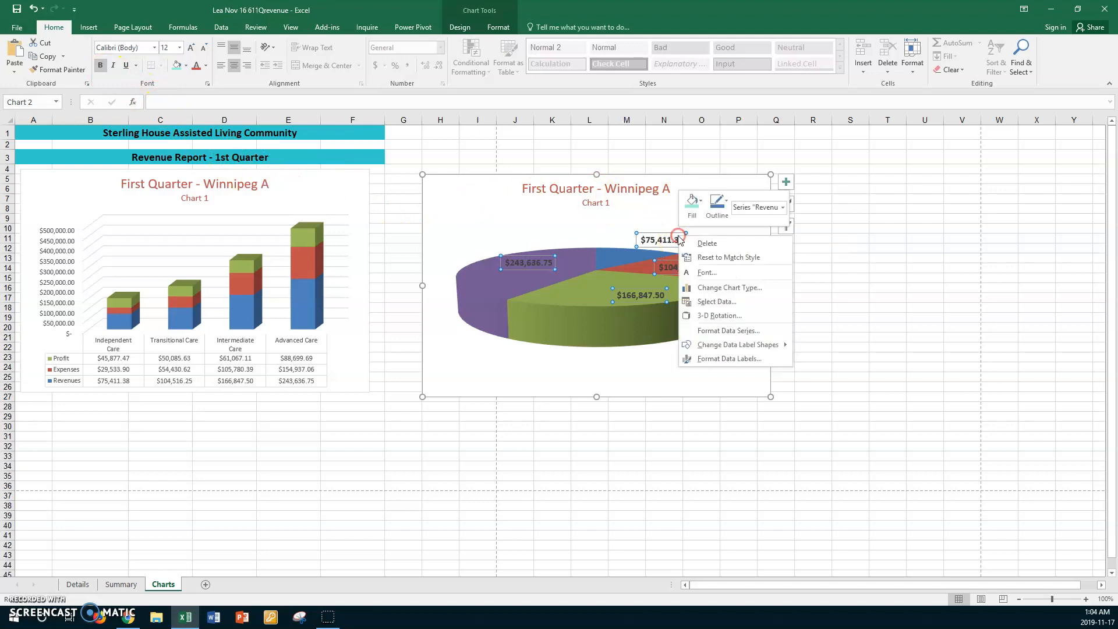
click(713, 359)
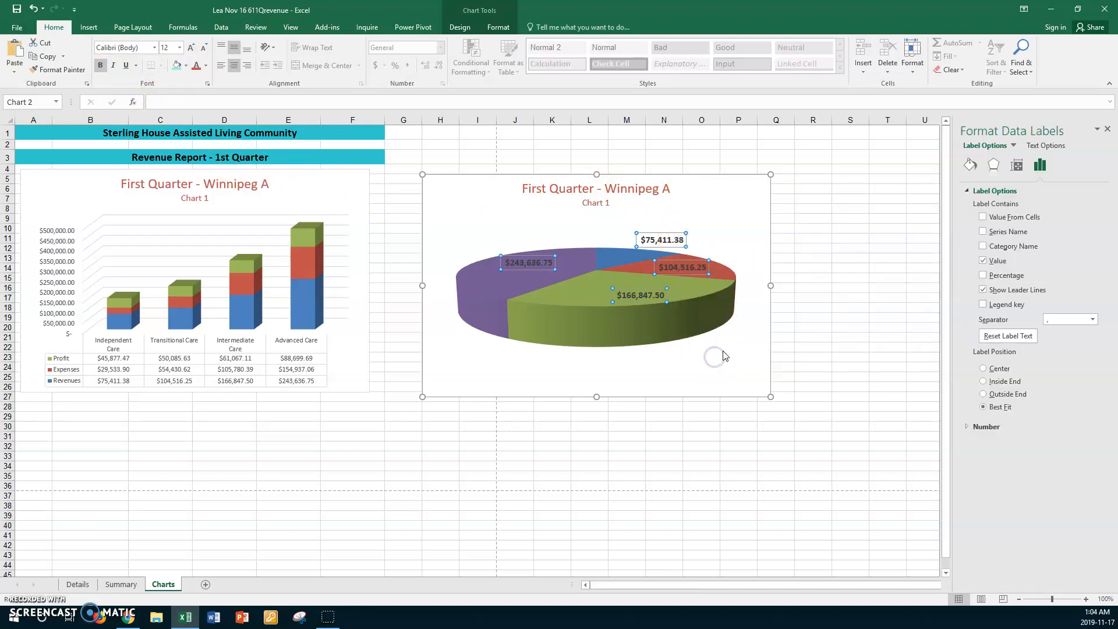
click(970, 166)
click(969, 192)
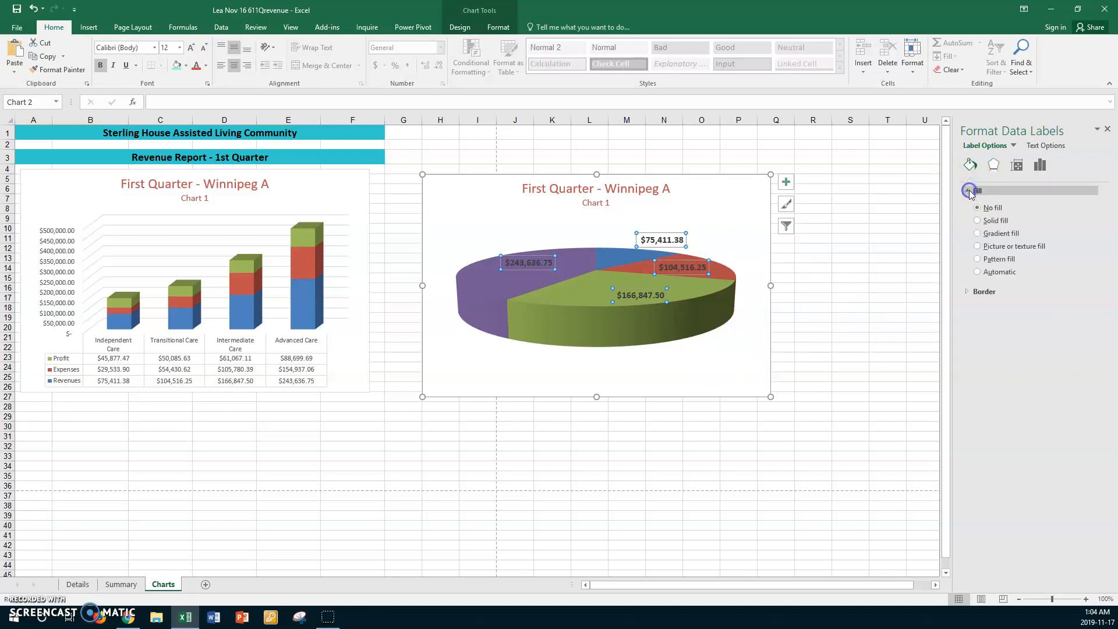
click(977, 221)
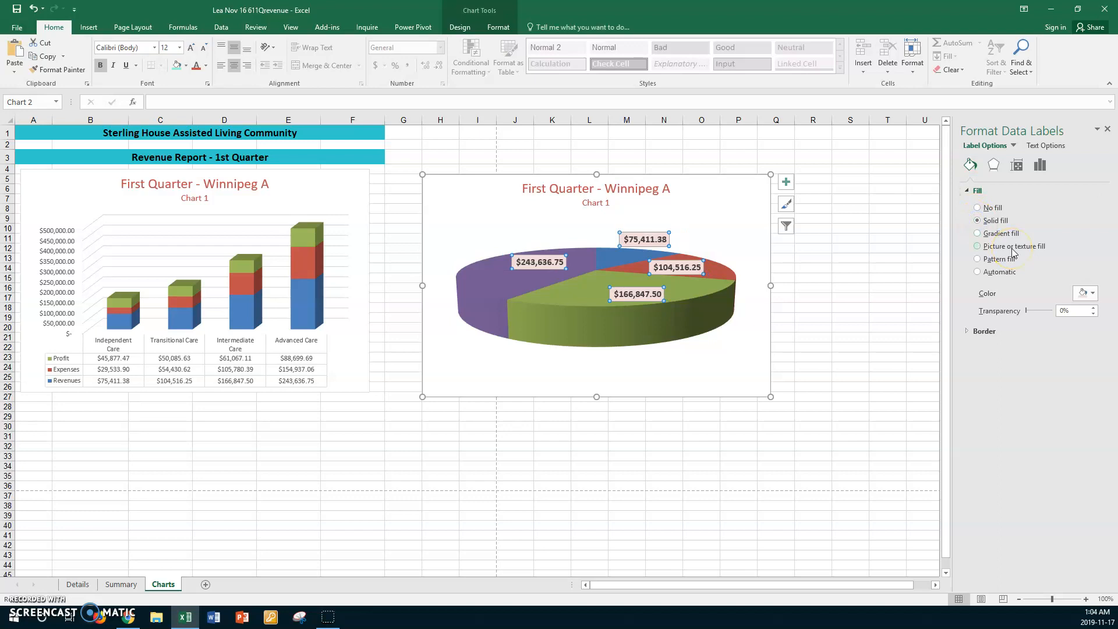
Step: Move only the blue slice's data label slightly up and away from the pie
click(649, 233)
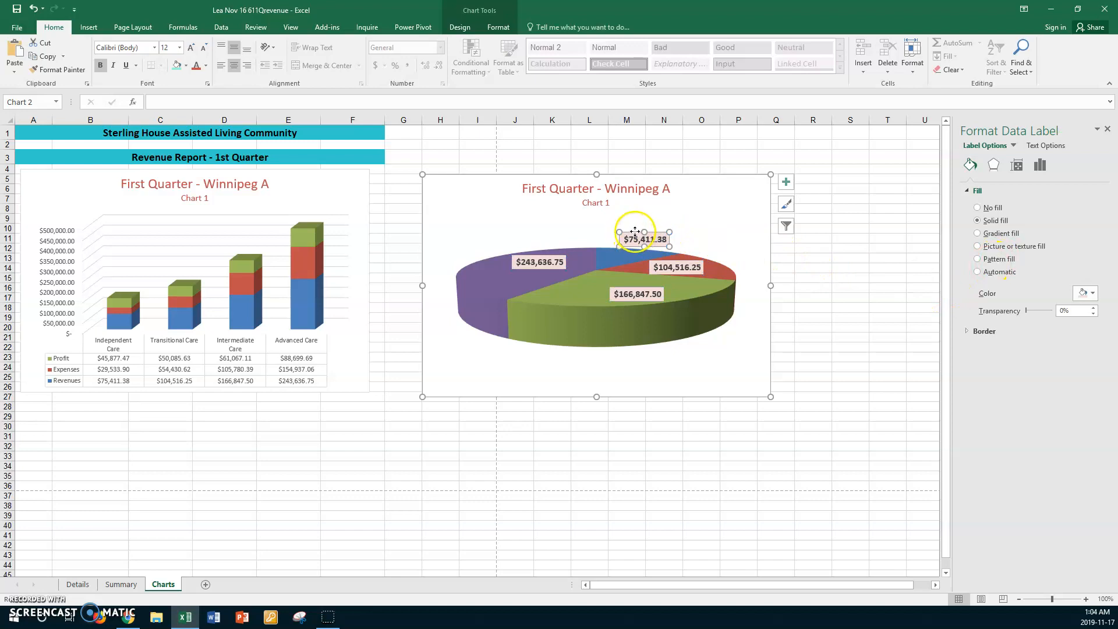
drag(634, 230, 646, 221)
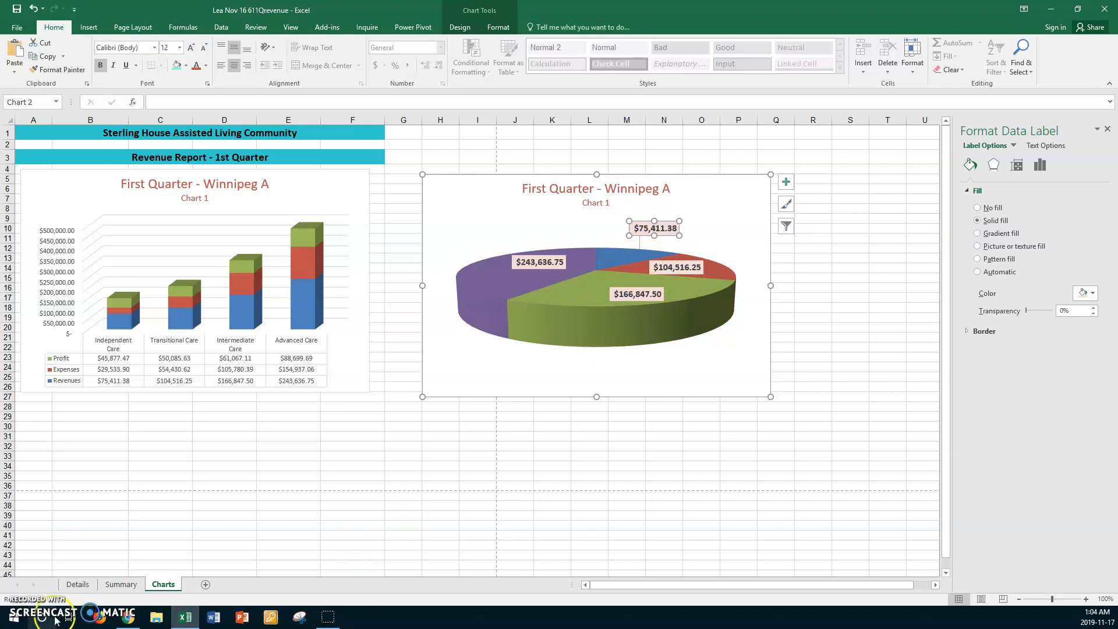
click(26, 608)
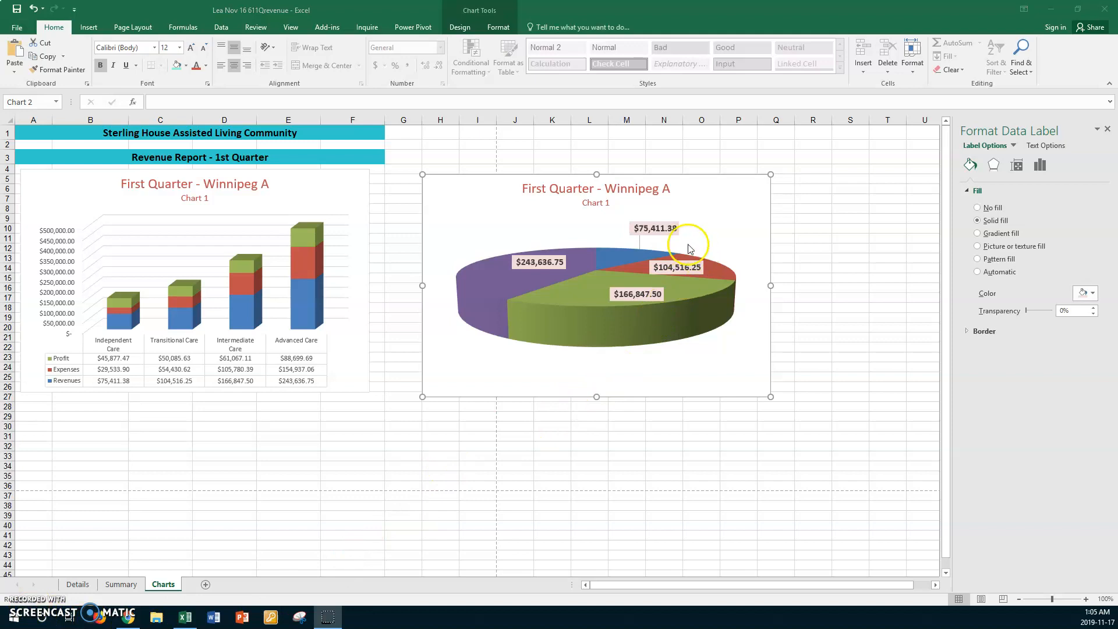
Step: Make all of the pie chart's data labels show the category name and percentage instead of the value
click(671, 228)
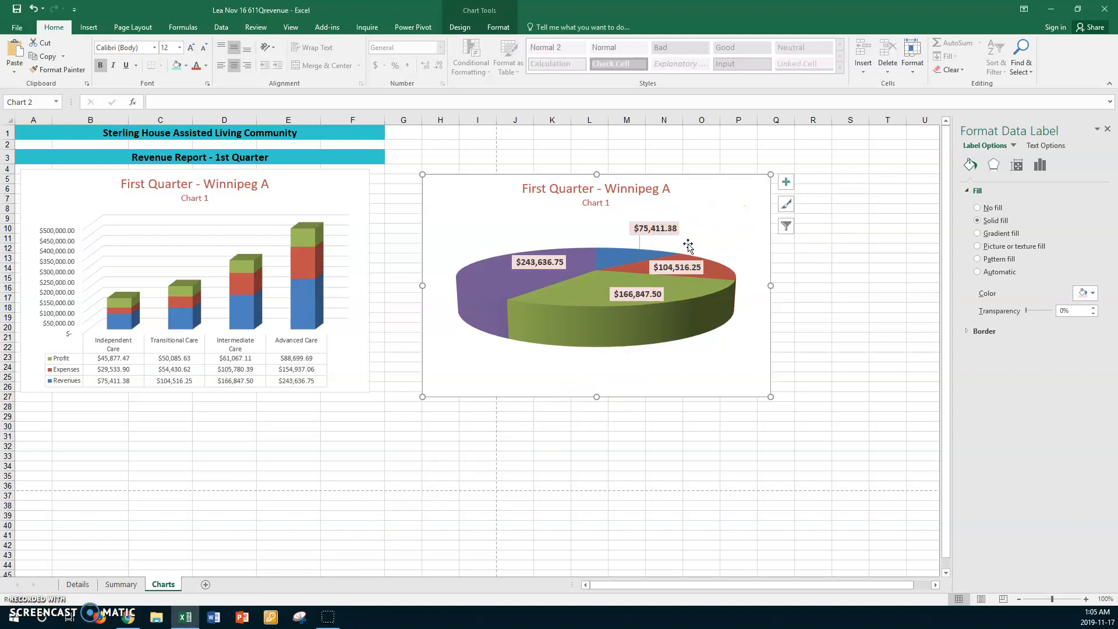
click(690, 247)
click(656, 269)
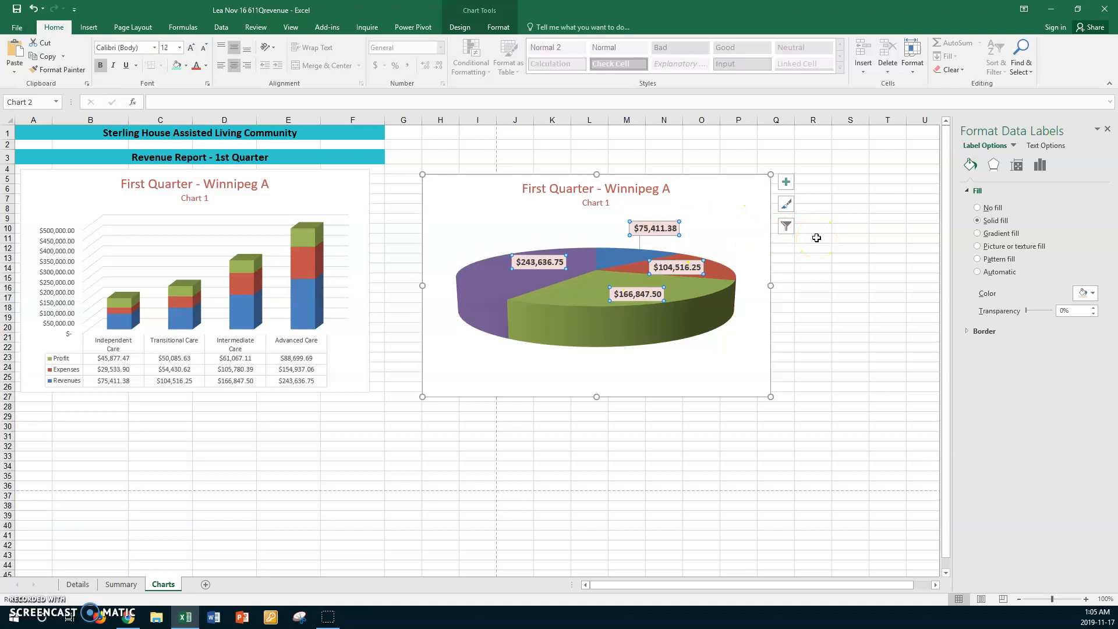
click(1040, 165)
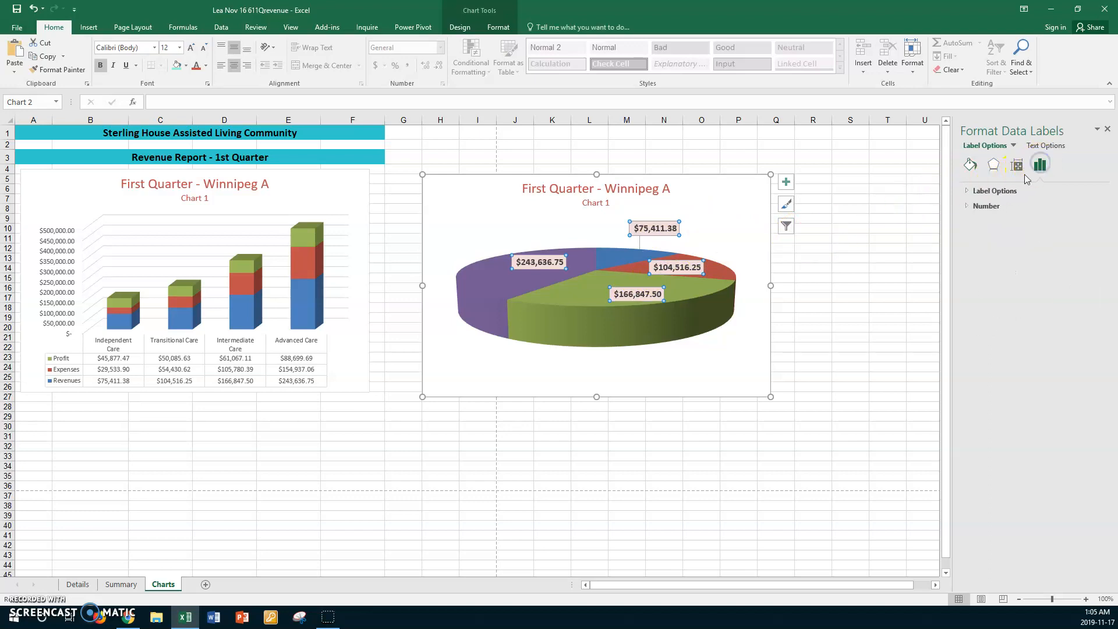
click(968, 192)
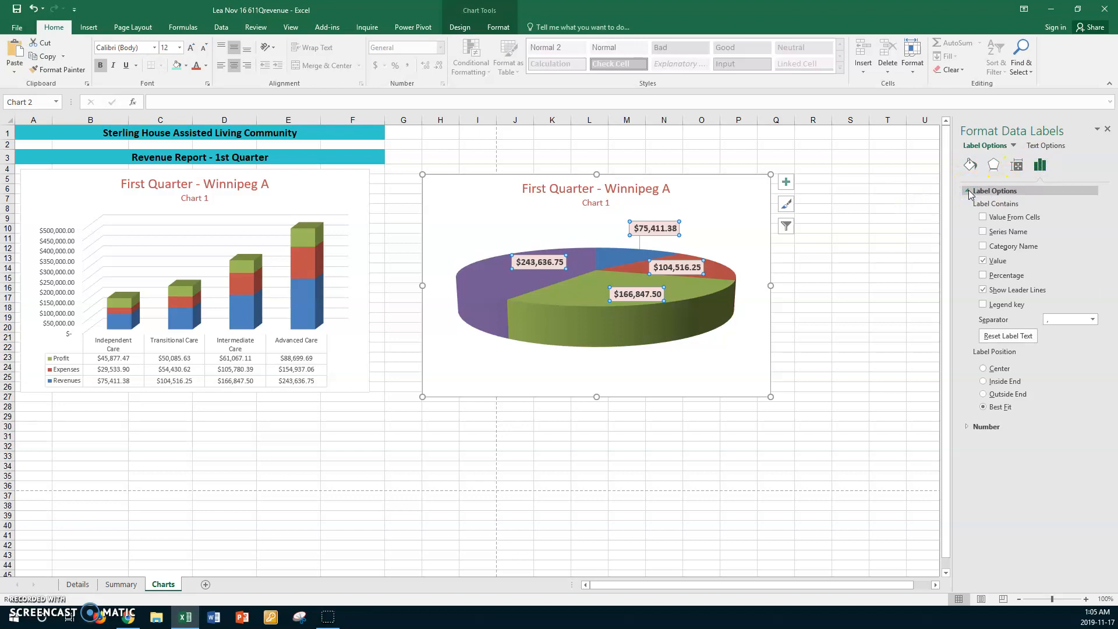
click(983, 246)
click(983, 261)
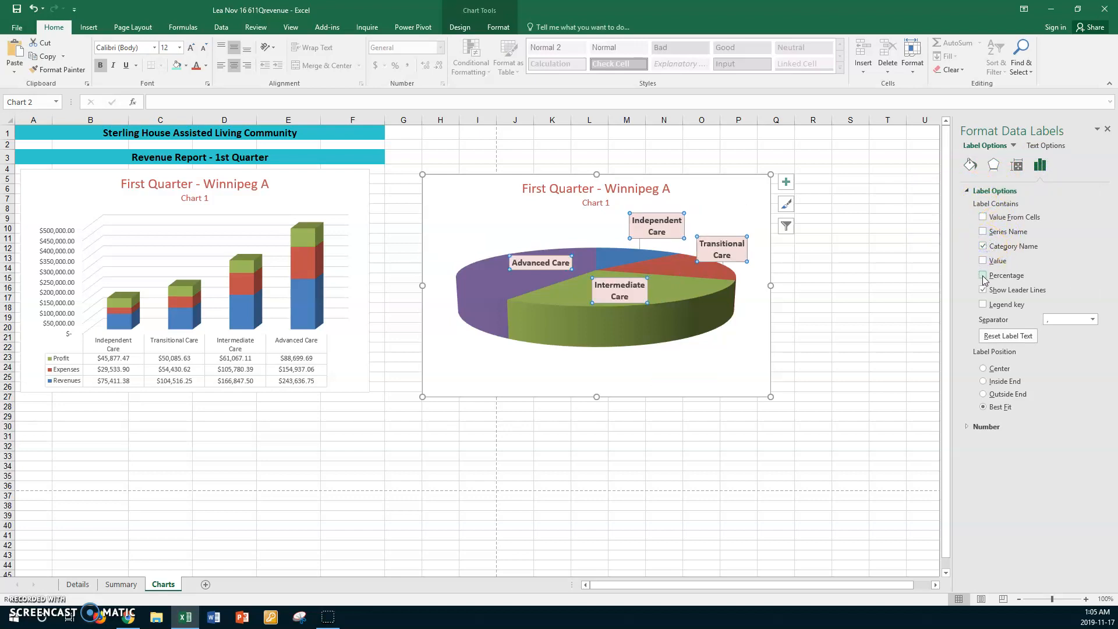
click(982, 275)
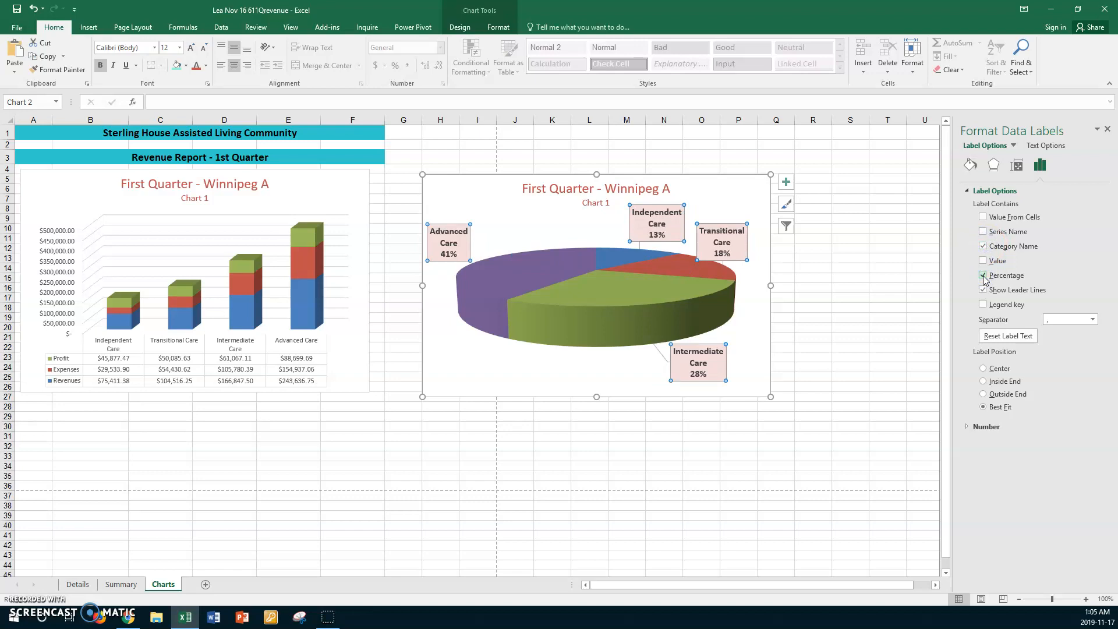
Step: Move the Advanced Care, Intermediate Care and Transitional Care data labels onto their own pie slices
click(457, 225)
drag(455, 224, 511, 252)
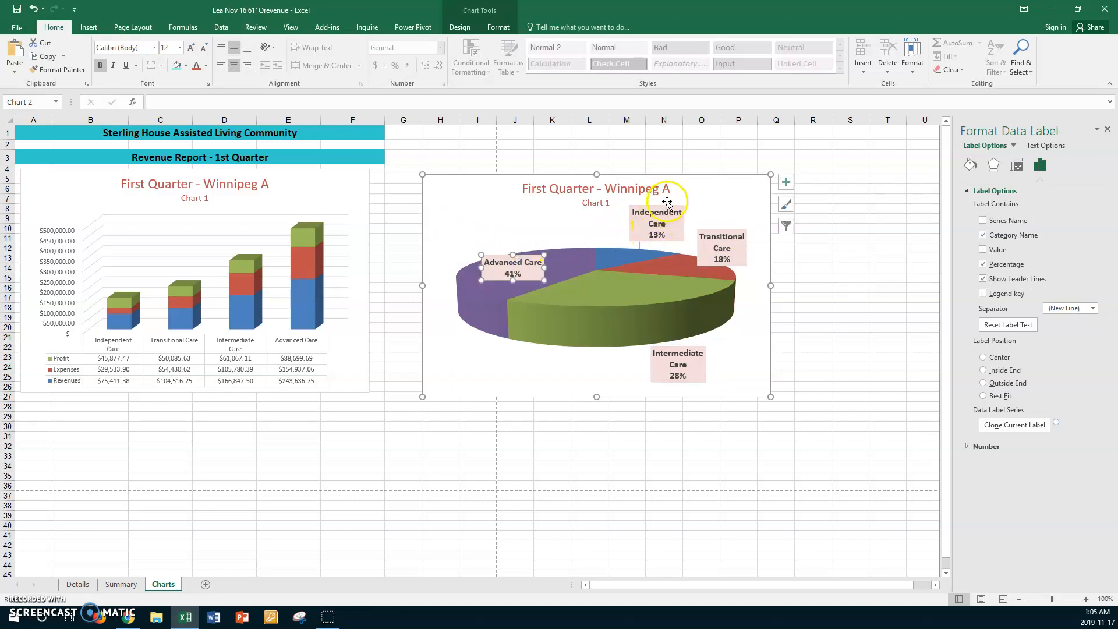
click(679, 348)
drag(687, 335, 616, 281)
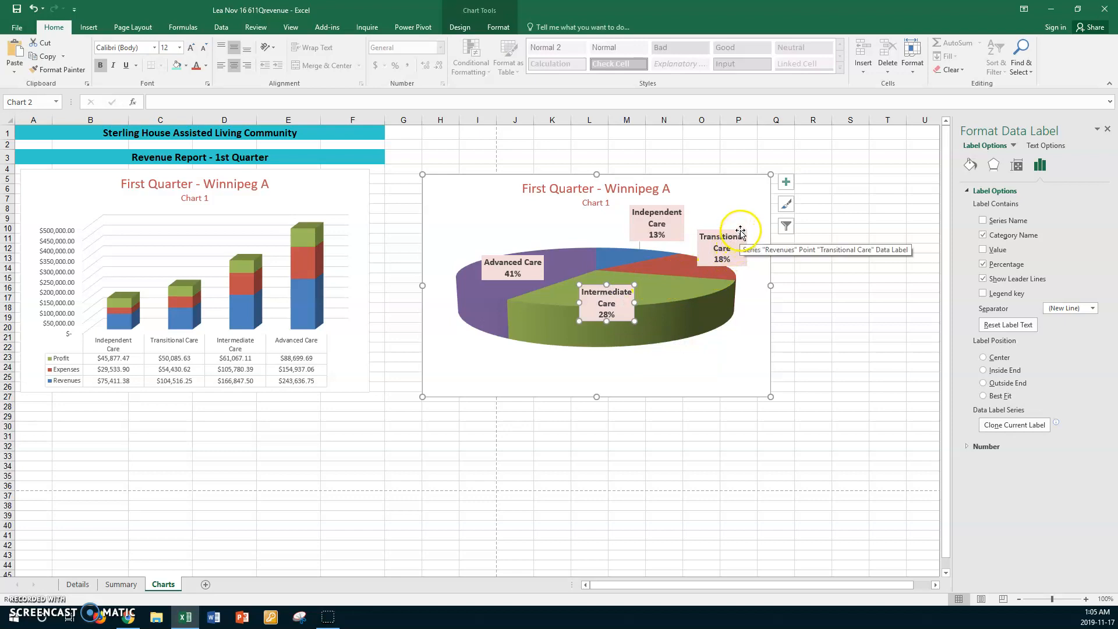
drag(740, 231, 717, 252)
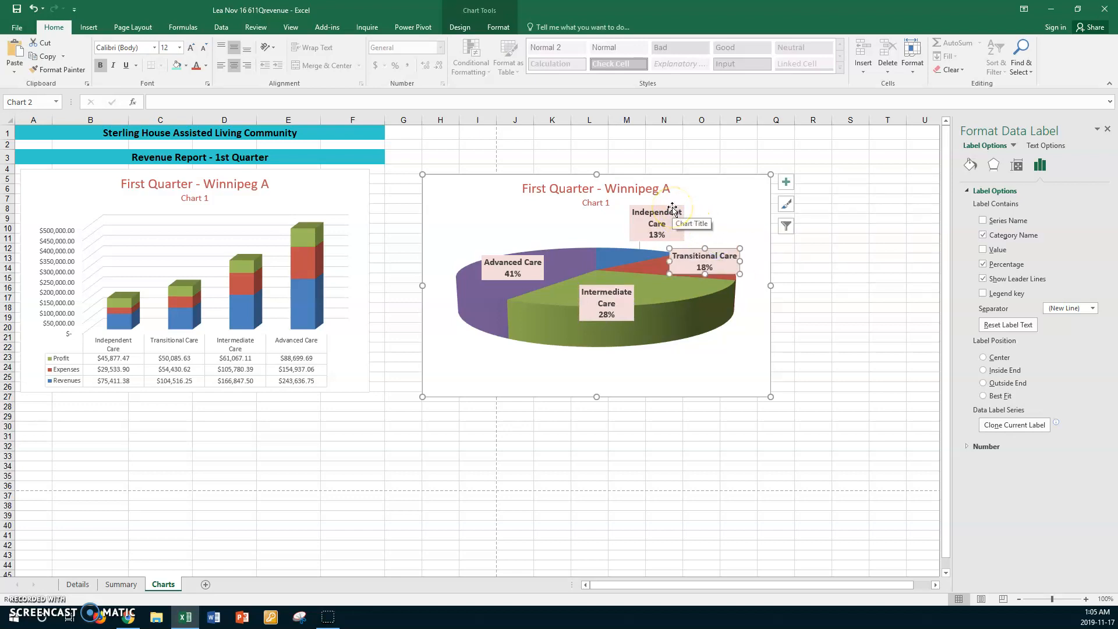
Step: Move the pie chart's title to the chart's upper-left corner and shift only the Independent Care label slightly up and left
click(620, 191)
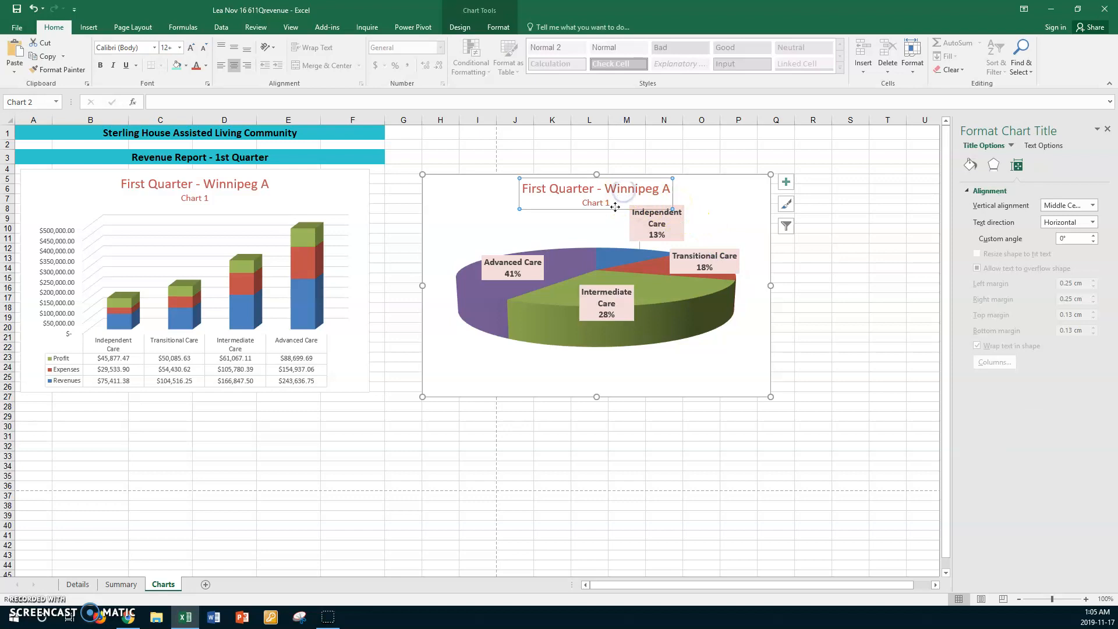
drag(615, 209, 525, 210)
click(658, 204)
drag(659, 203, 655, 200)
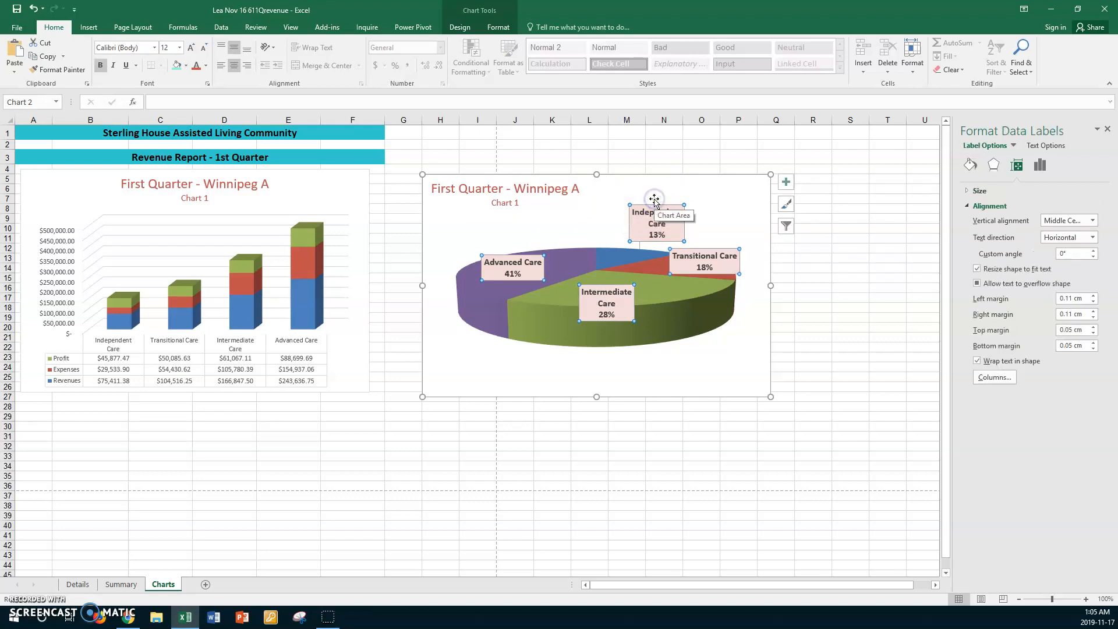
click(654, 205)
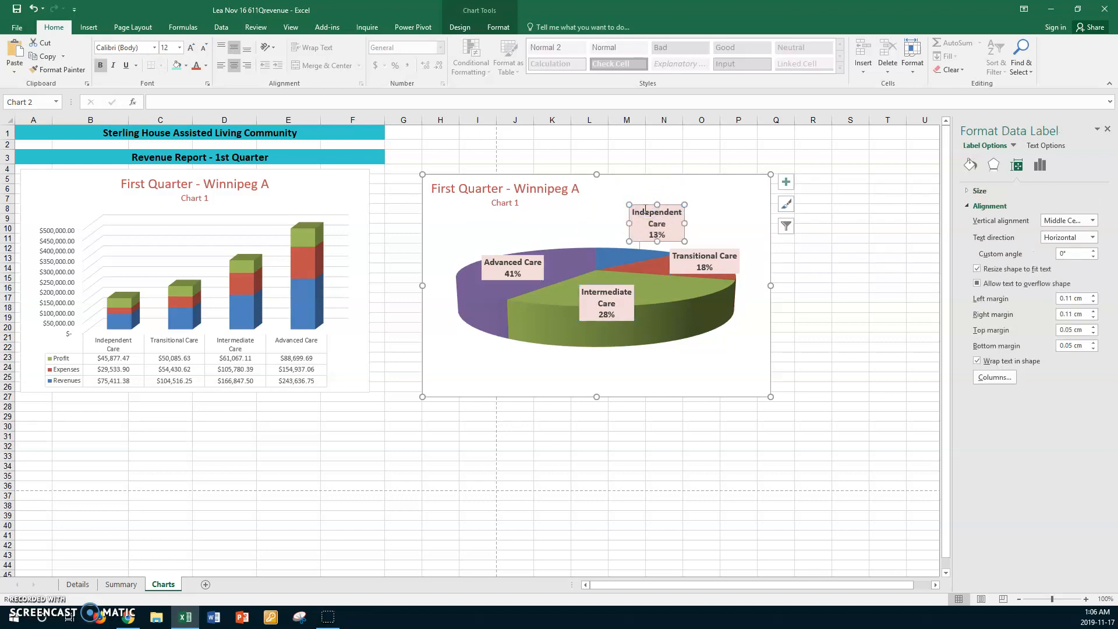
triple_click(644, 208)
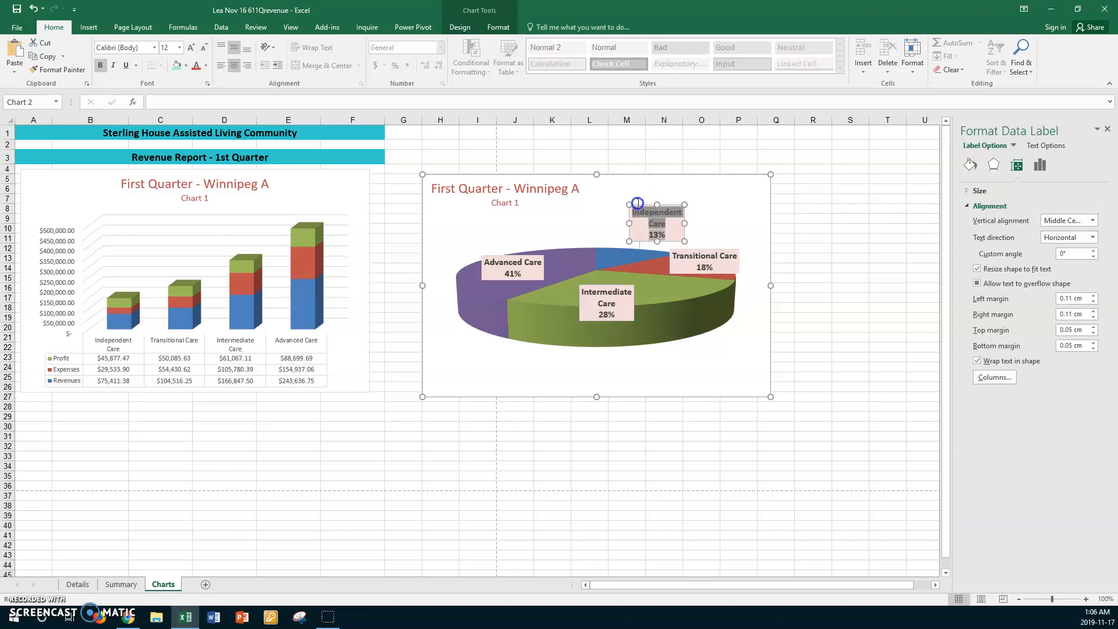
click(638, 204)
click(638, 205)
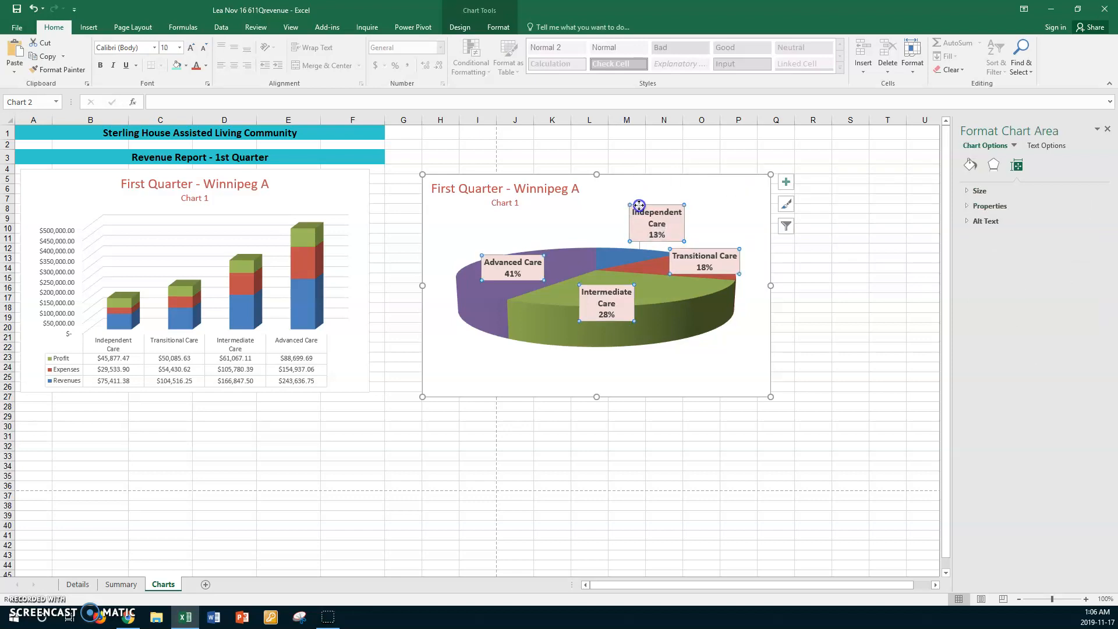
click(636, 205)
drag(635, 204, 618, 193)
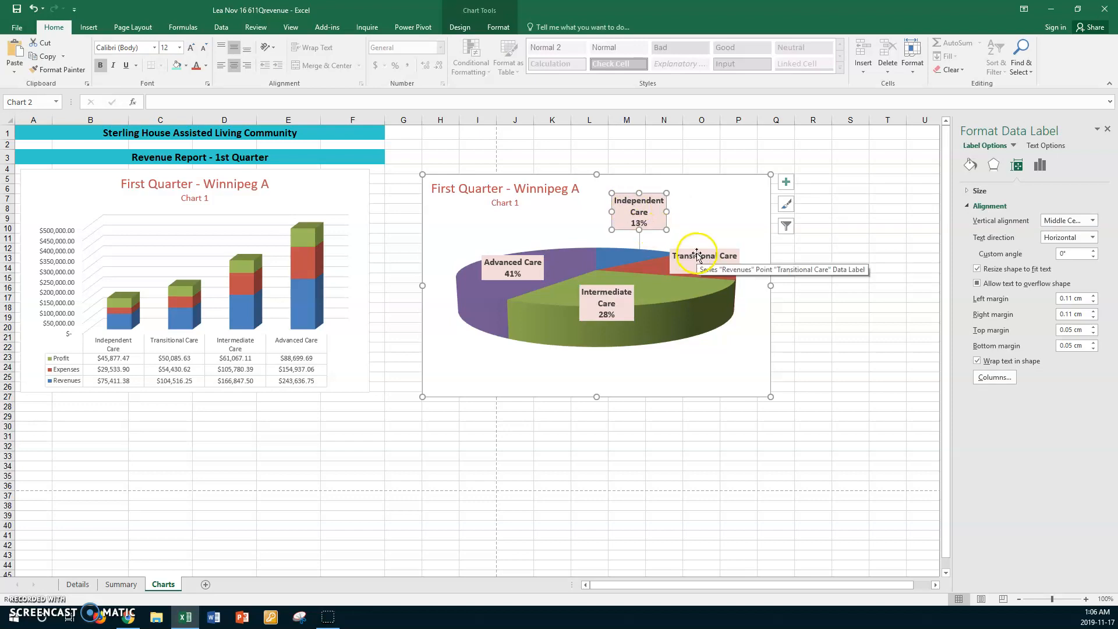
click(709, 221)
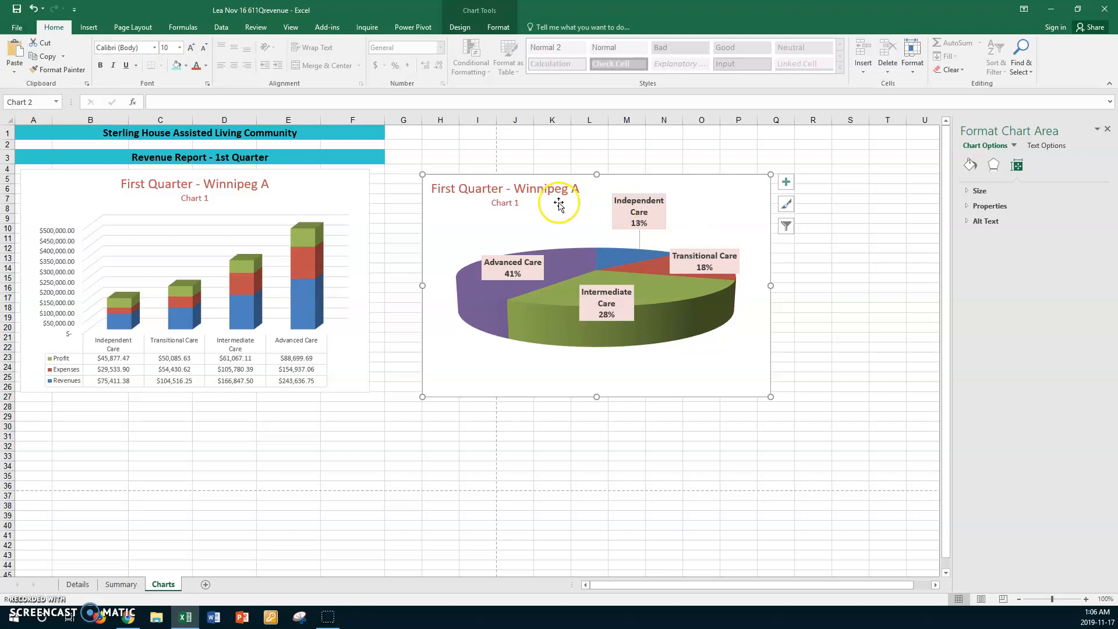
Step: Change the second line of the pie chart's title to "Chart 2"
click(514, 201)
click(516, 201)
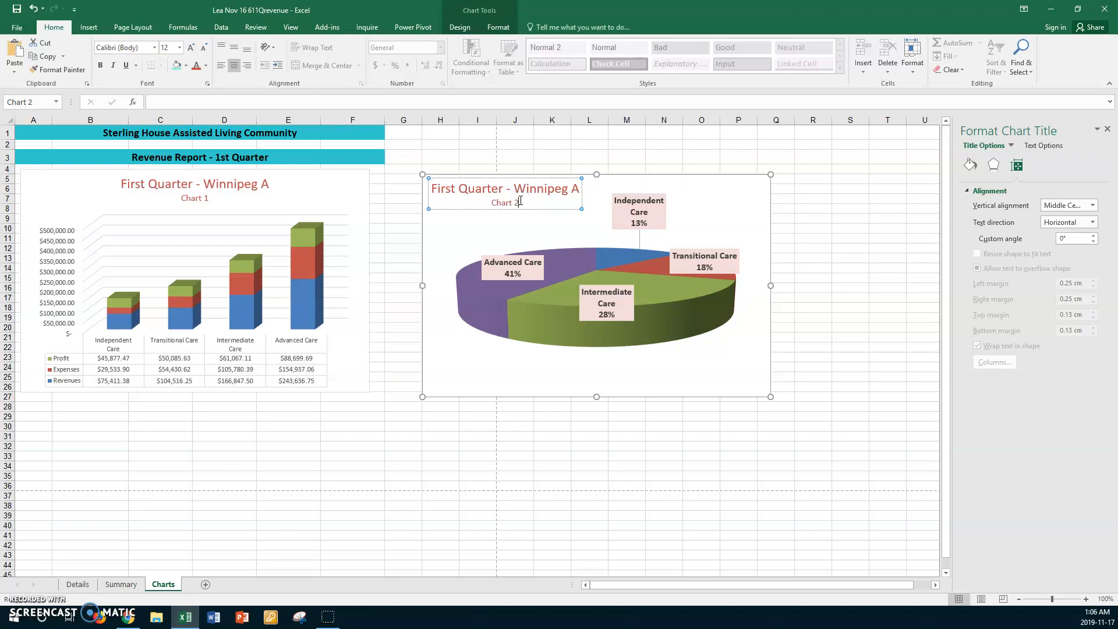
click(544, 236)
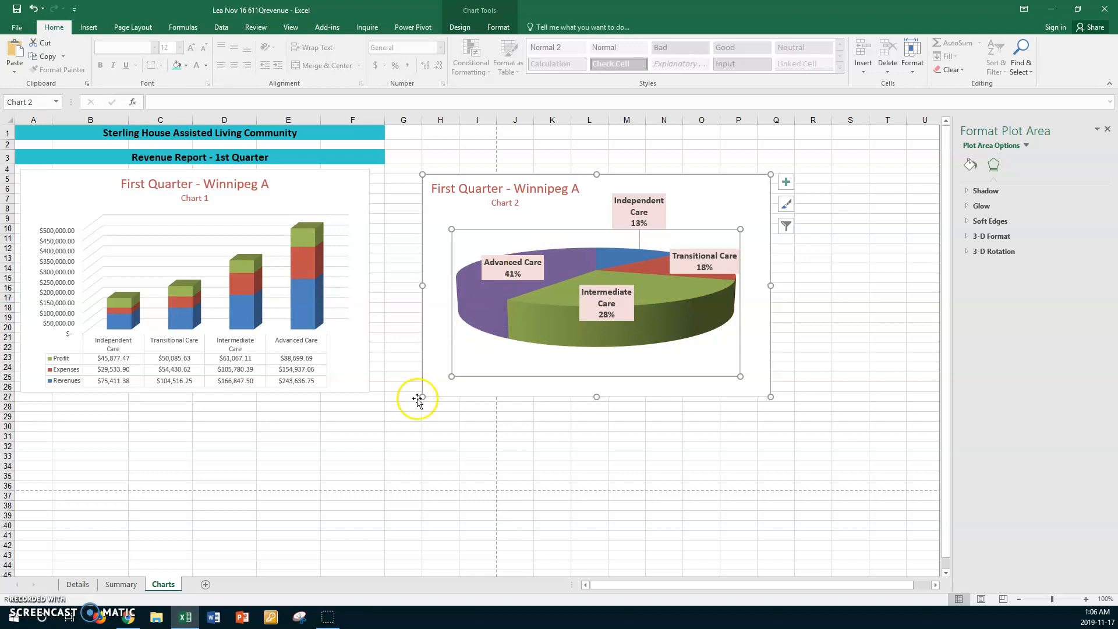
click(369, 418)
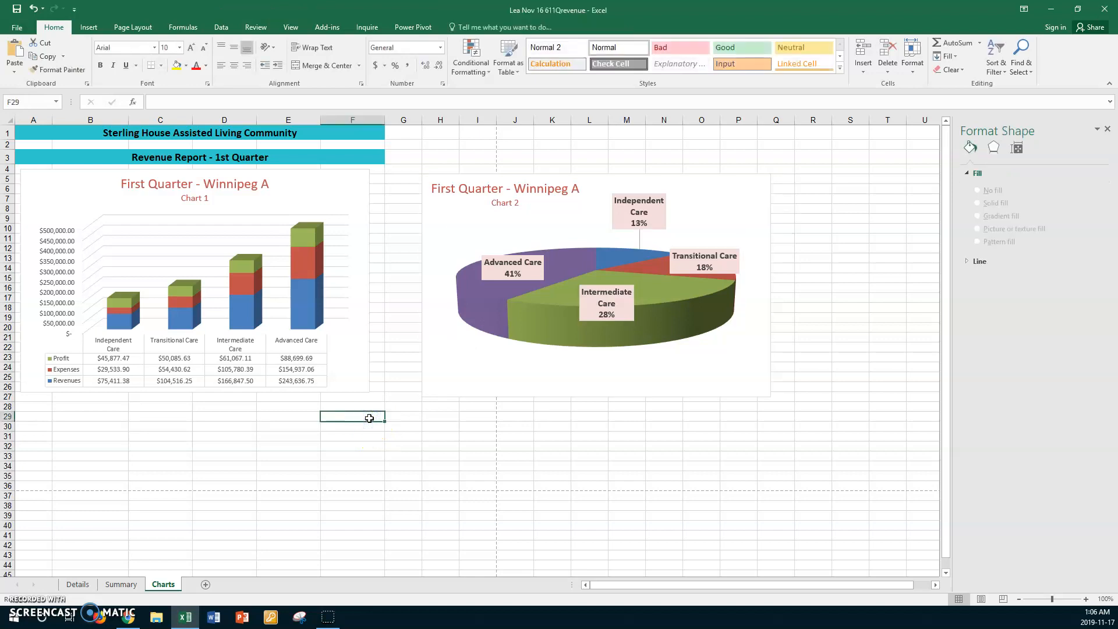
Step: Move the pie chart directly below the column chart, aligned with its left edge at about row 28
click(544, 175)
drag(544, 174, 144, 399)
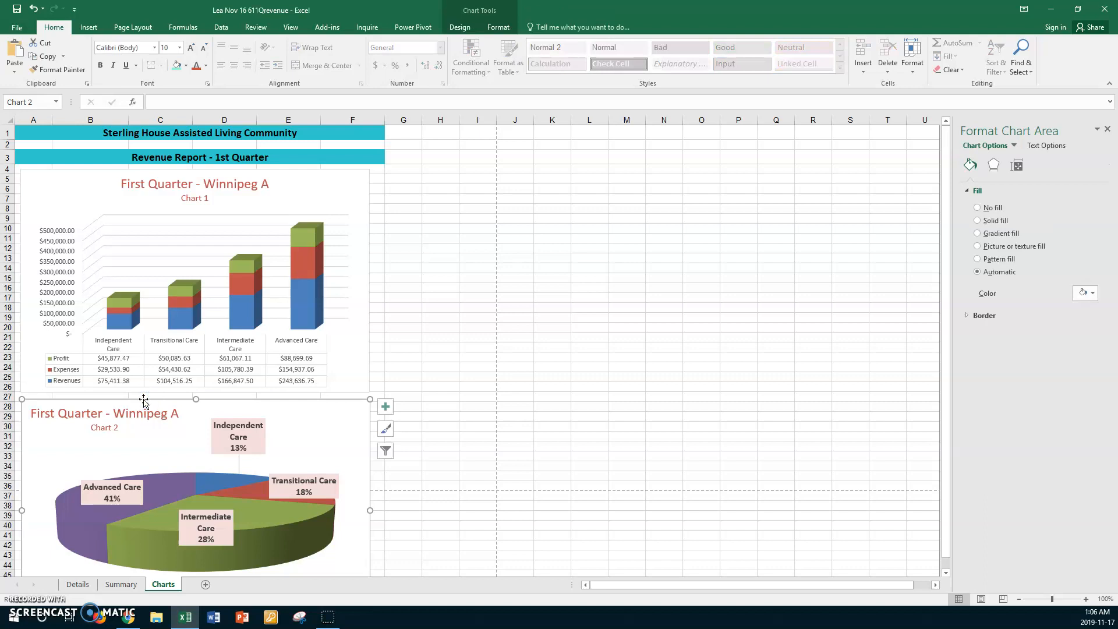
click(401, 266)
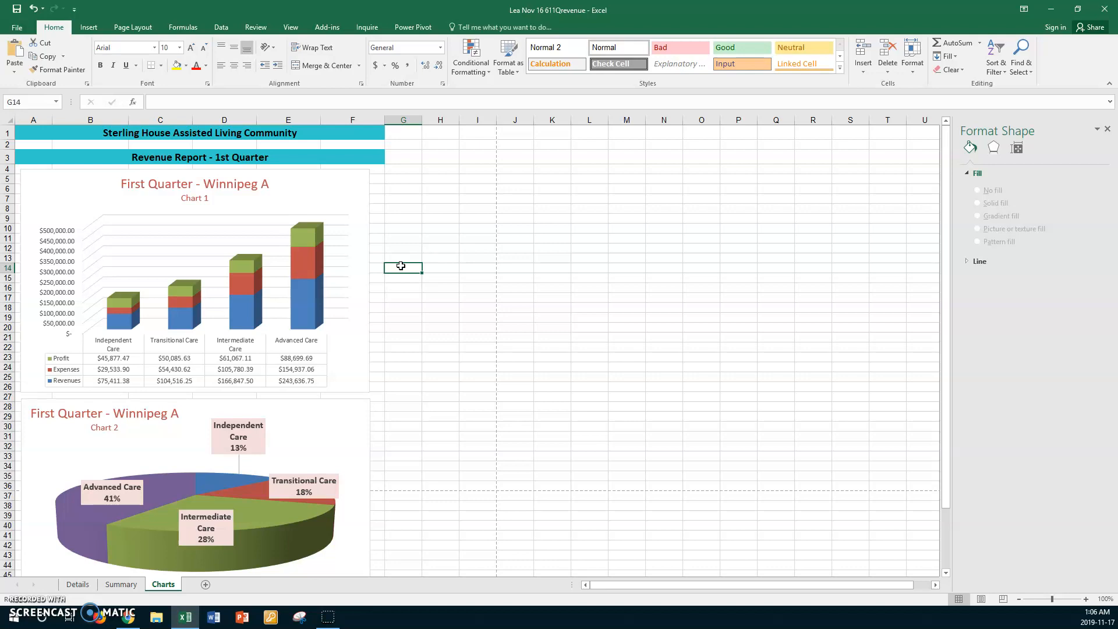
Step: Insert a 2-D clustered column chart from the Winnipeg - B data in A17:E20 on the Summary sheet
click(128, 584)
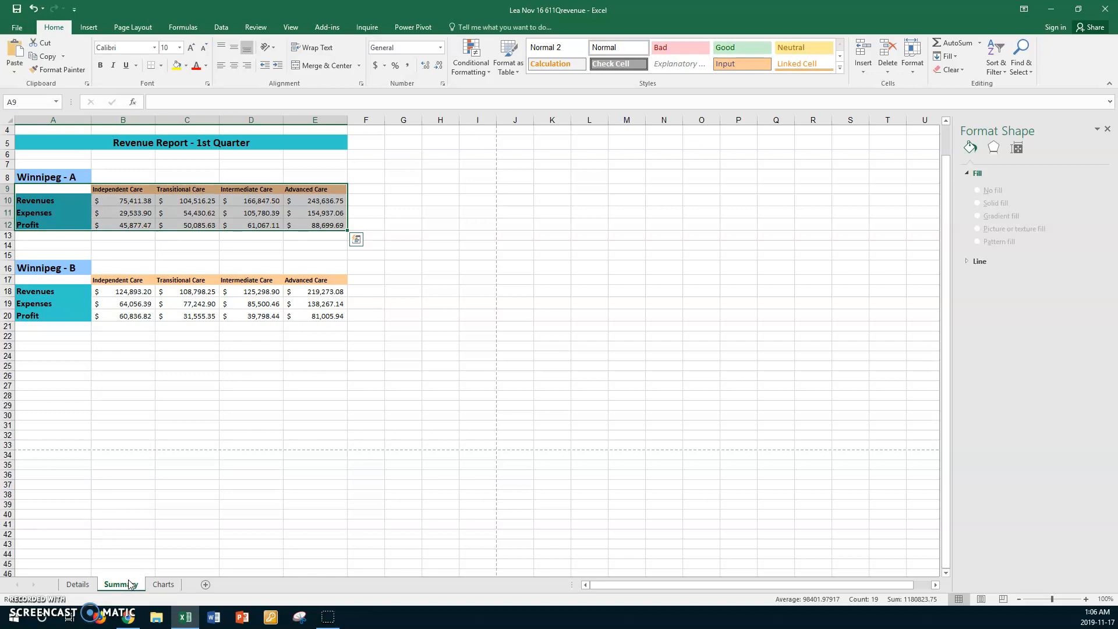
click(128, 584)
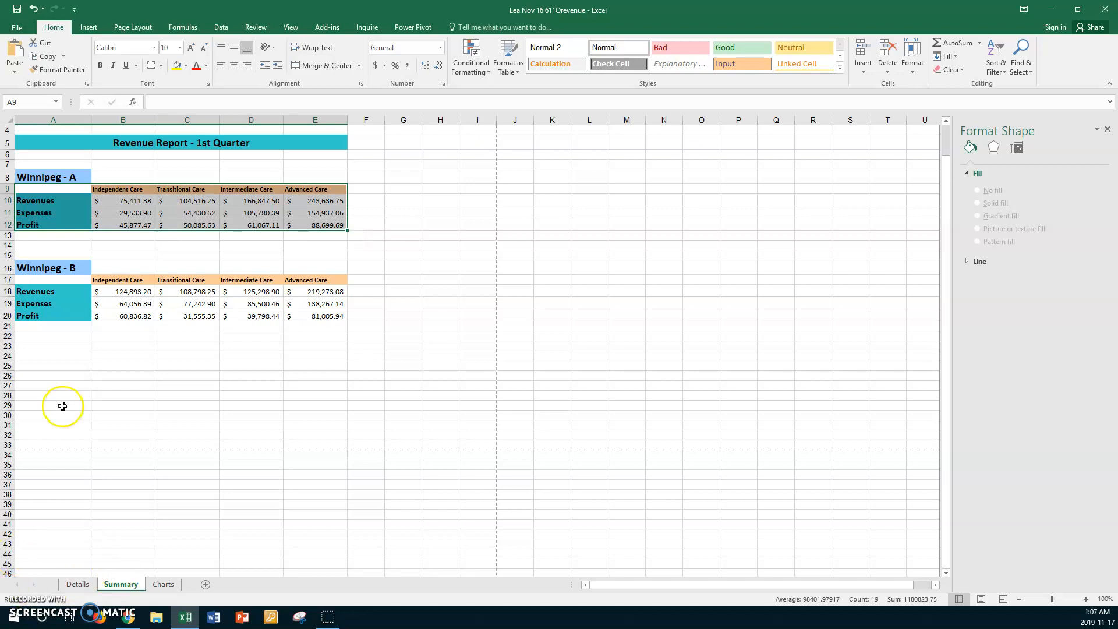
drag(60, 277, 311, 313)
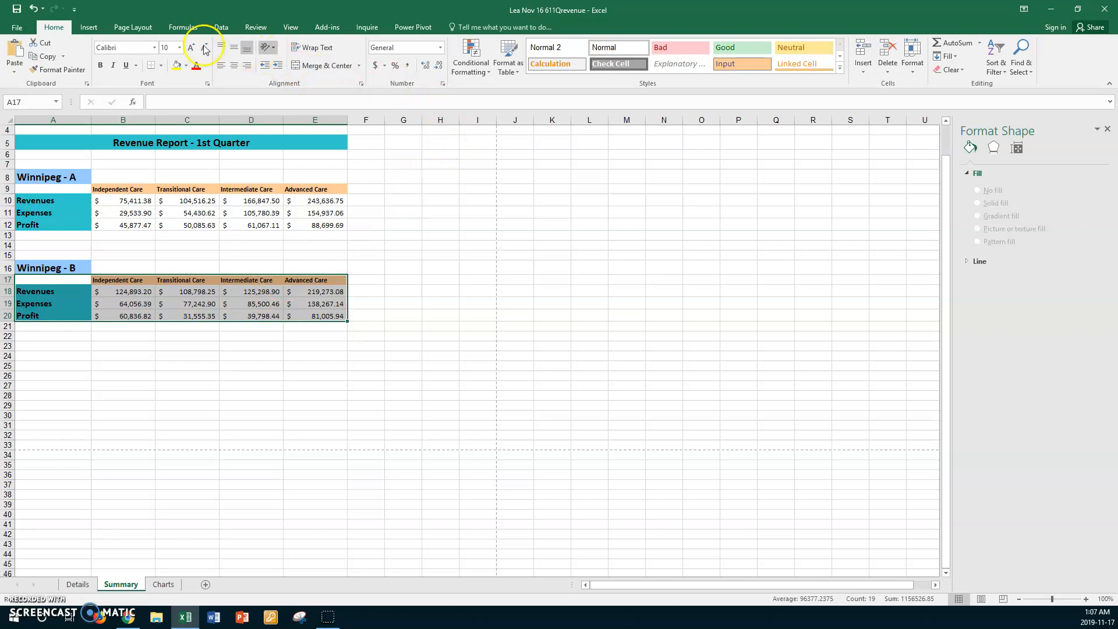
click(91, 27)
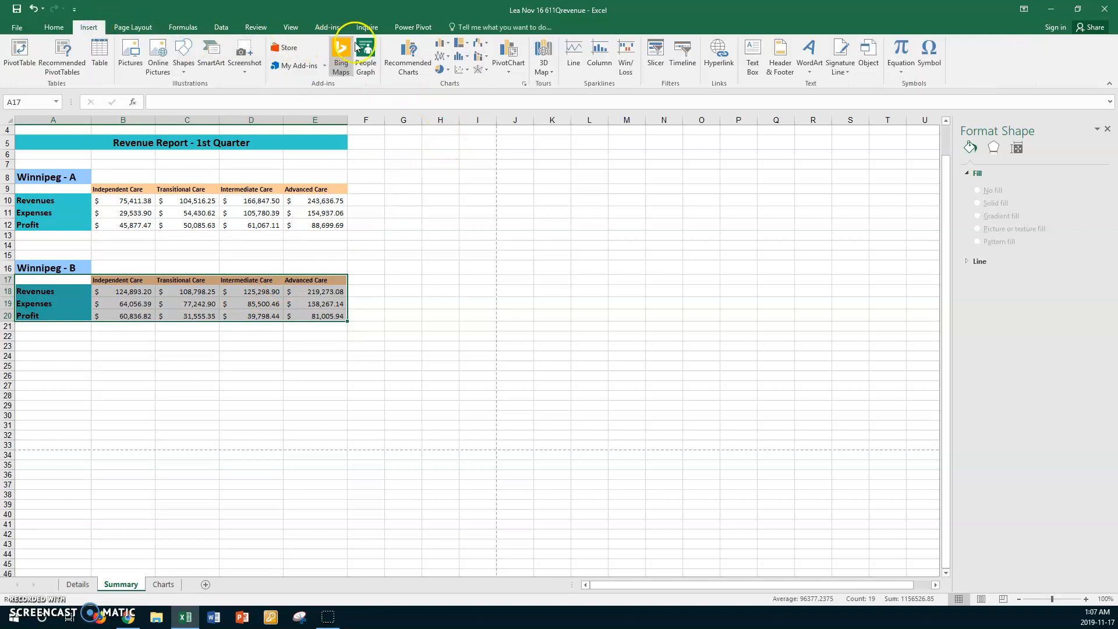
click(443, 43)
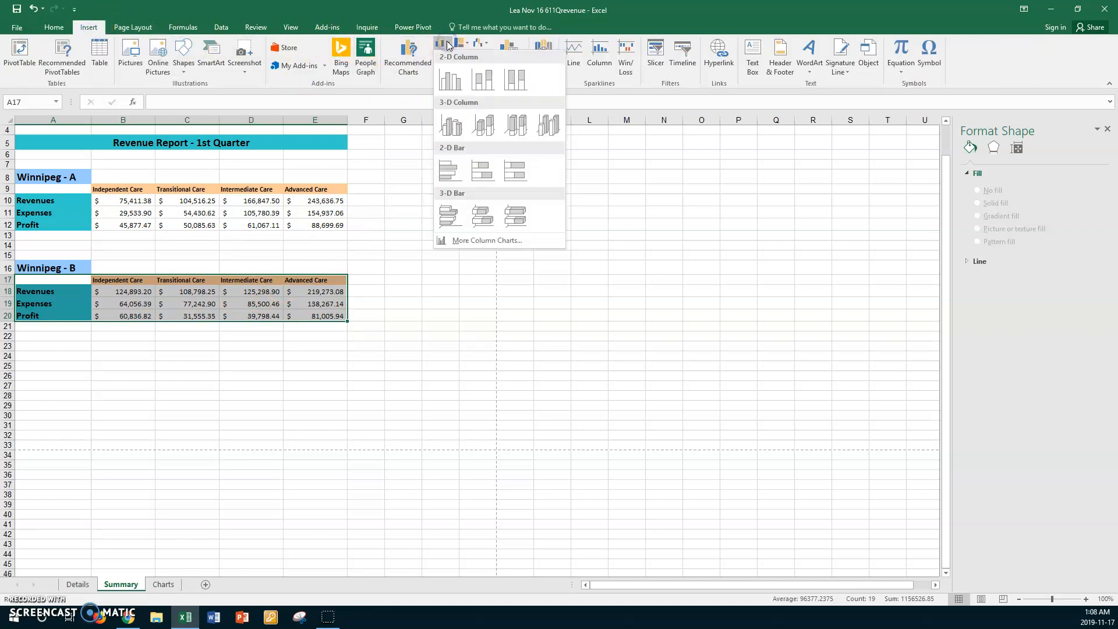
click(443, 80)
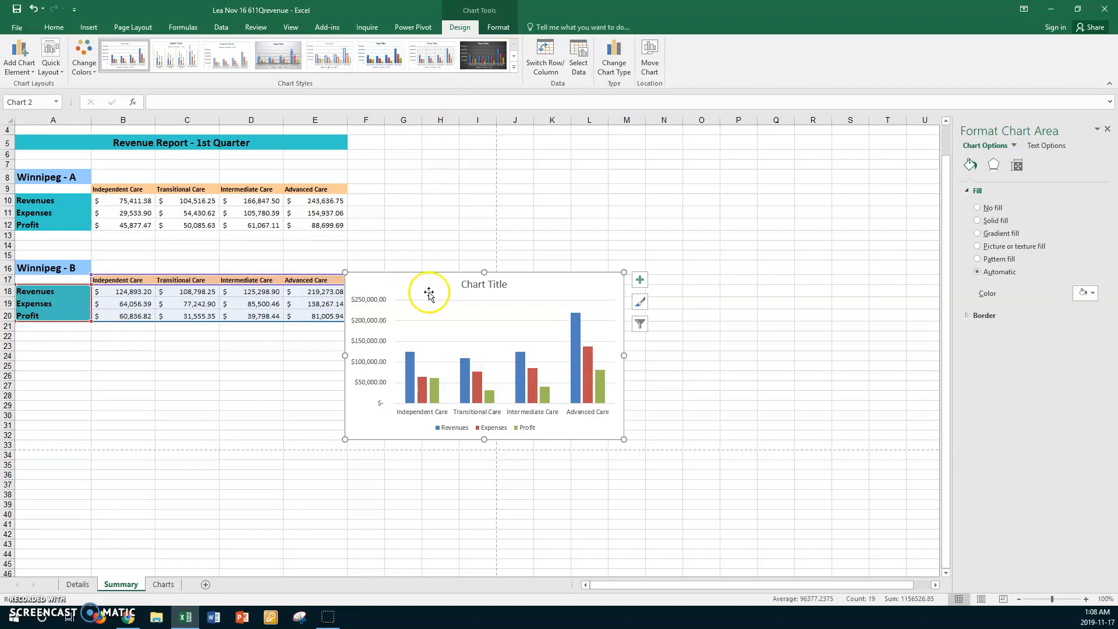
Step: Replace the new chart's title with "First Quarter - Winnipeg B" and a second line "Chart 3", and select that second line
click(472, 286)
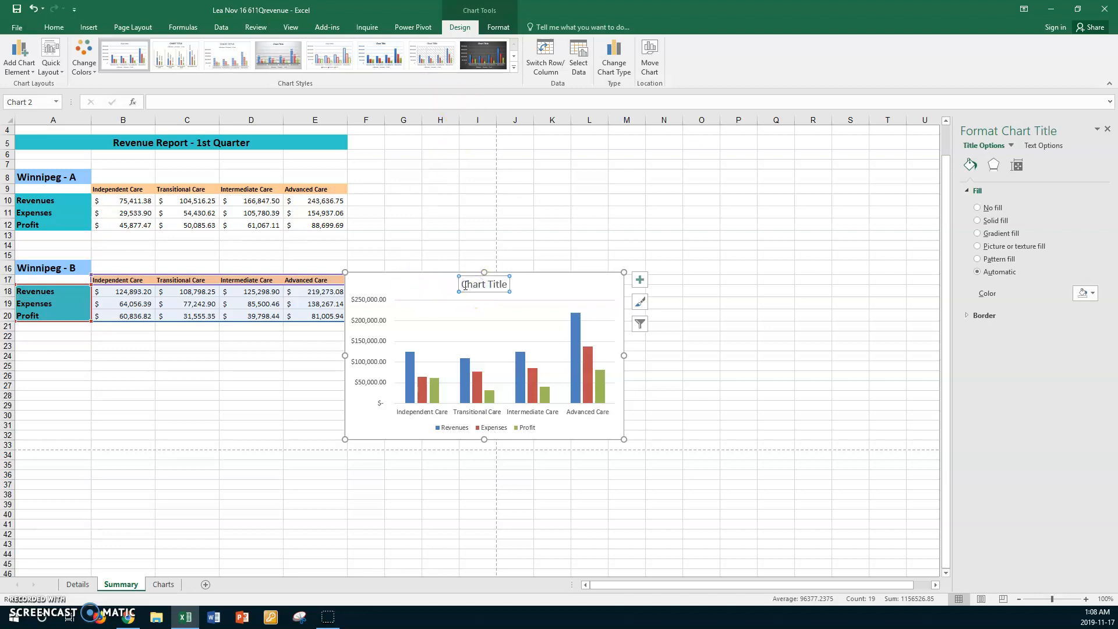
drag(462, 284, 505, 284)
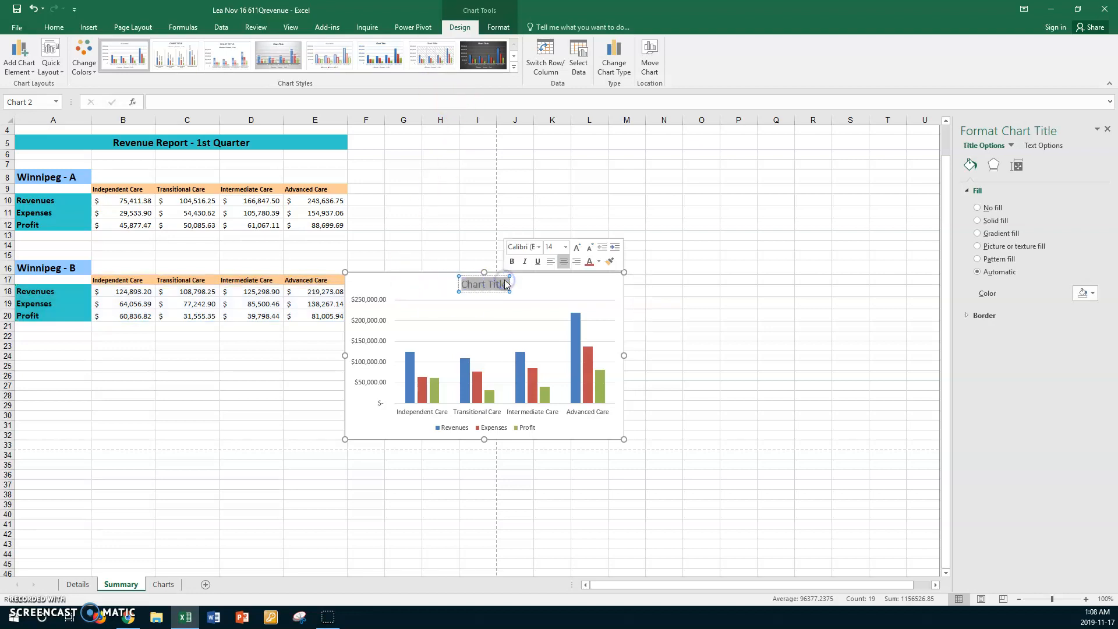
text(First)
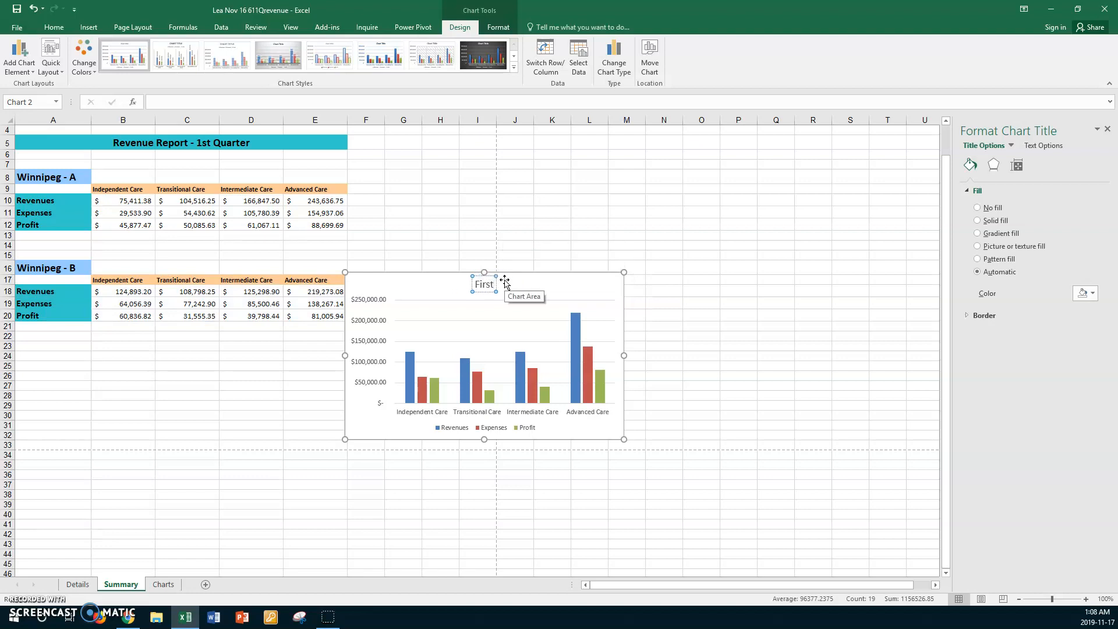
text( Quarter)
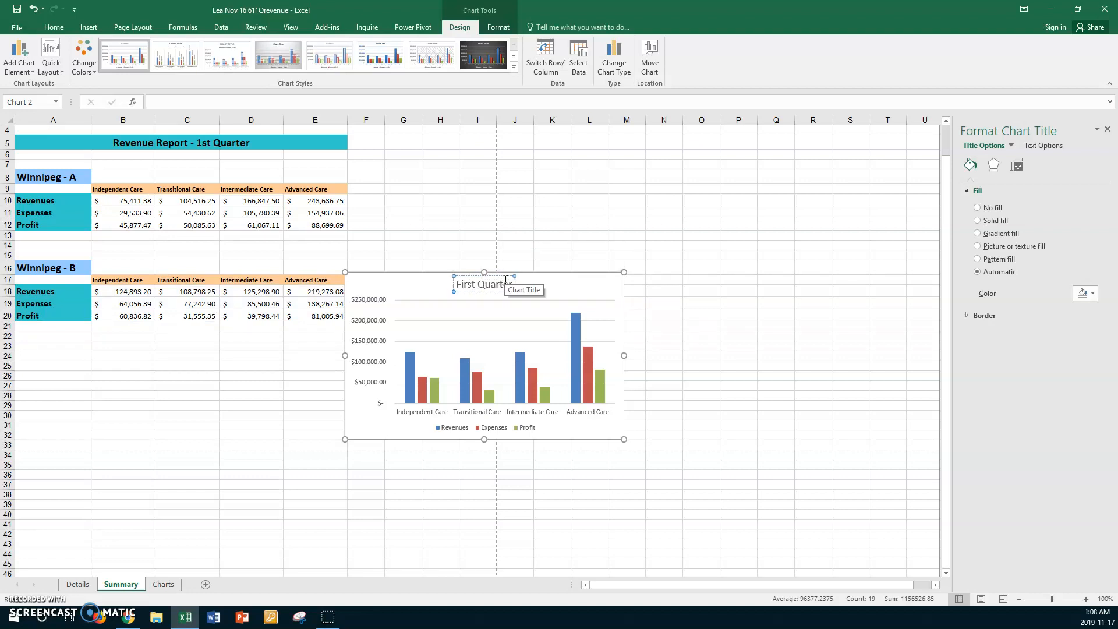
text( - Winnipeg)
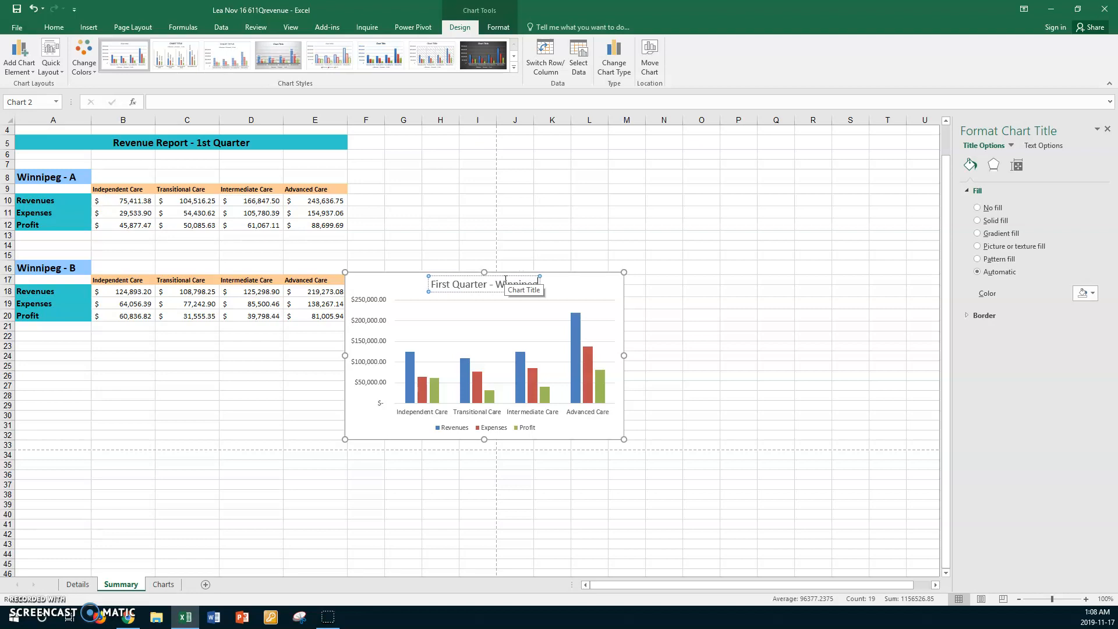
text( B)
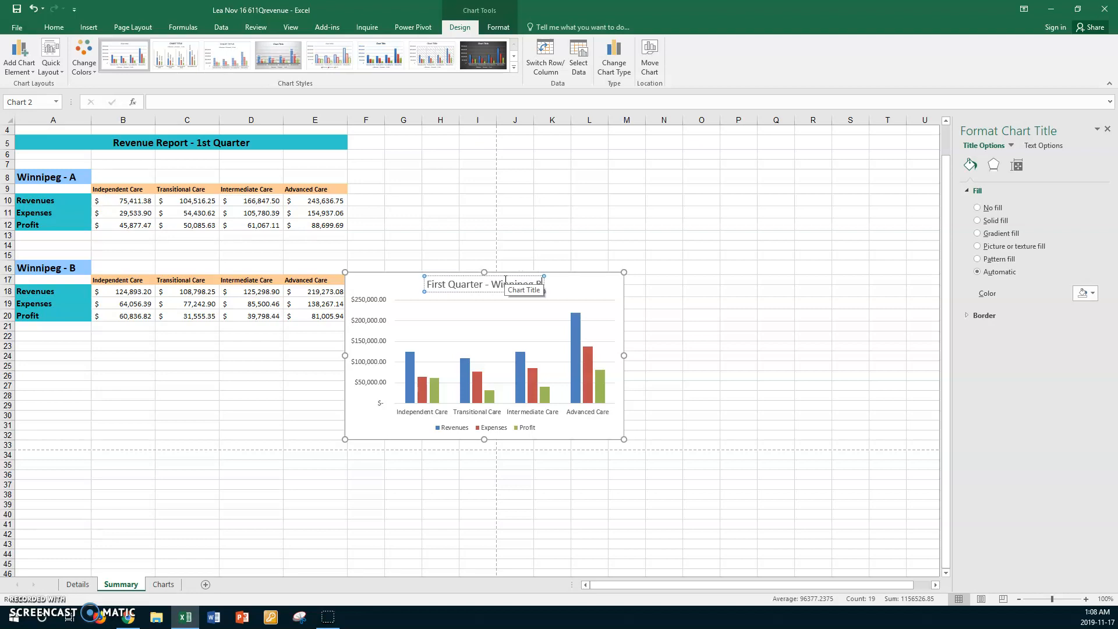
key(Return)
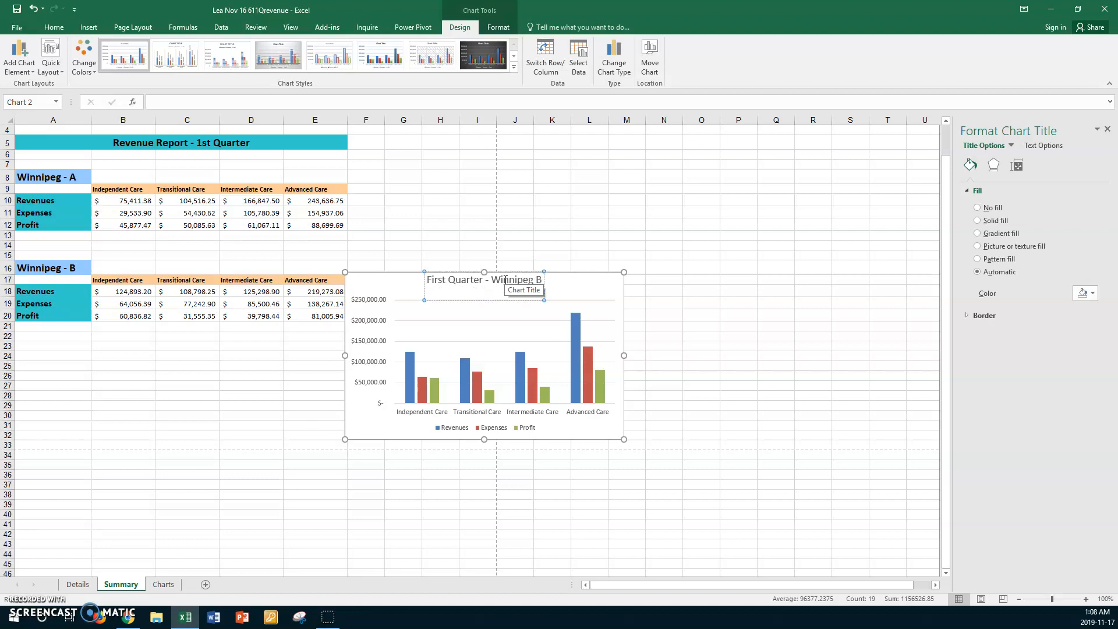
text(Chart 3)
key(shift+Home)
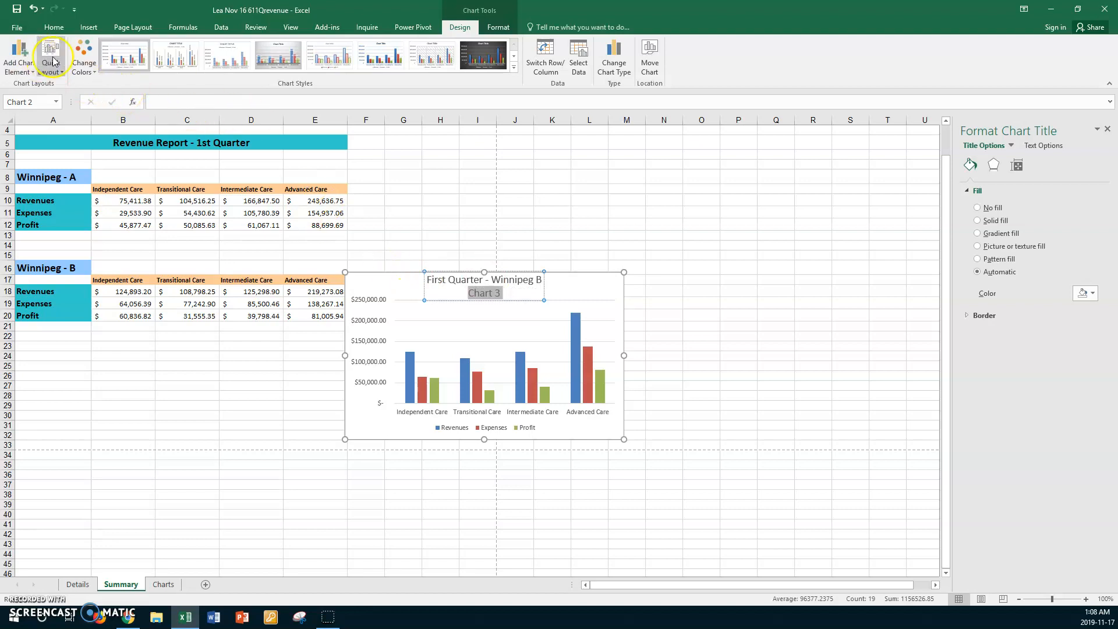
Step: Format the title's second line, "Chart 3", with 12 pt red text
click(53, 27)
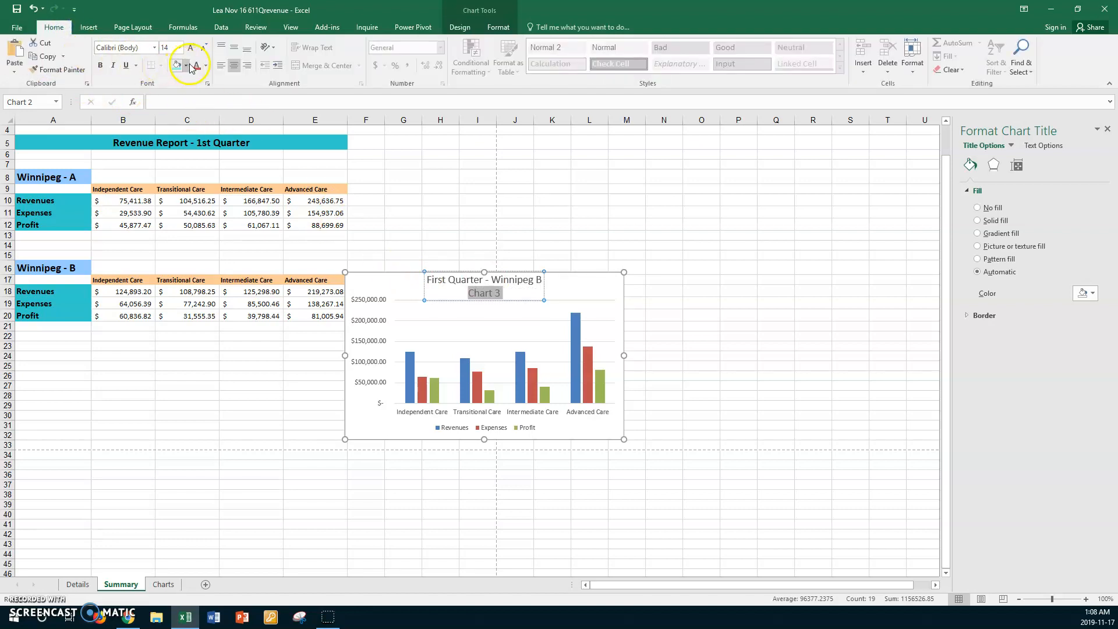
click(178, 47)
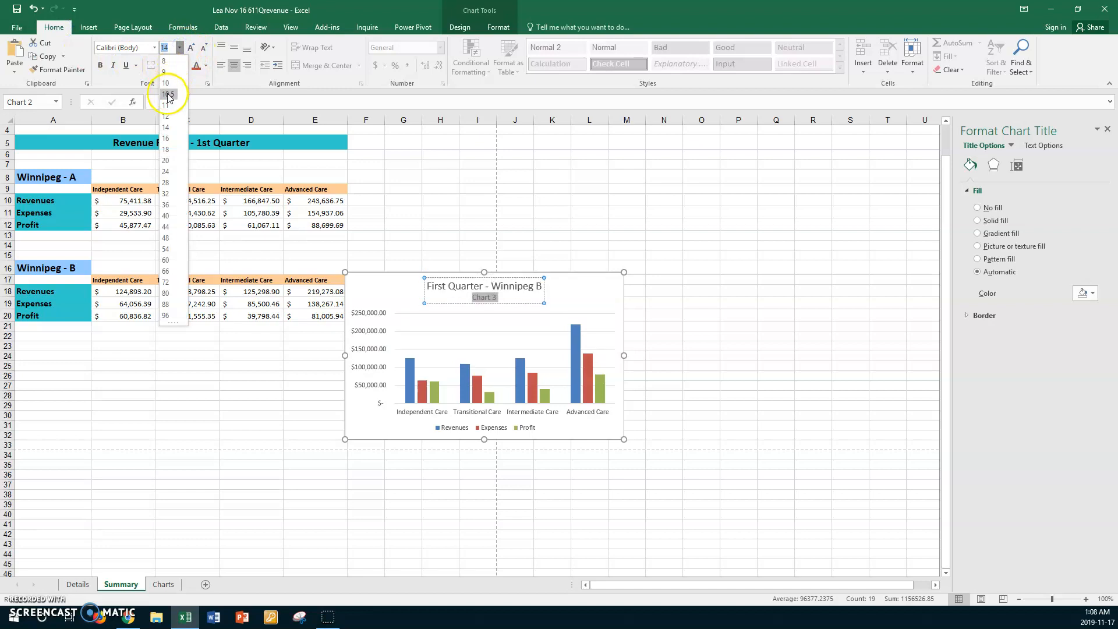
click(167, 116)
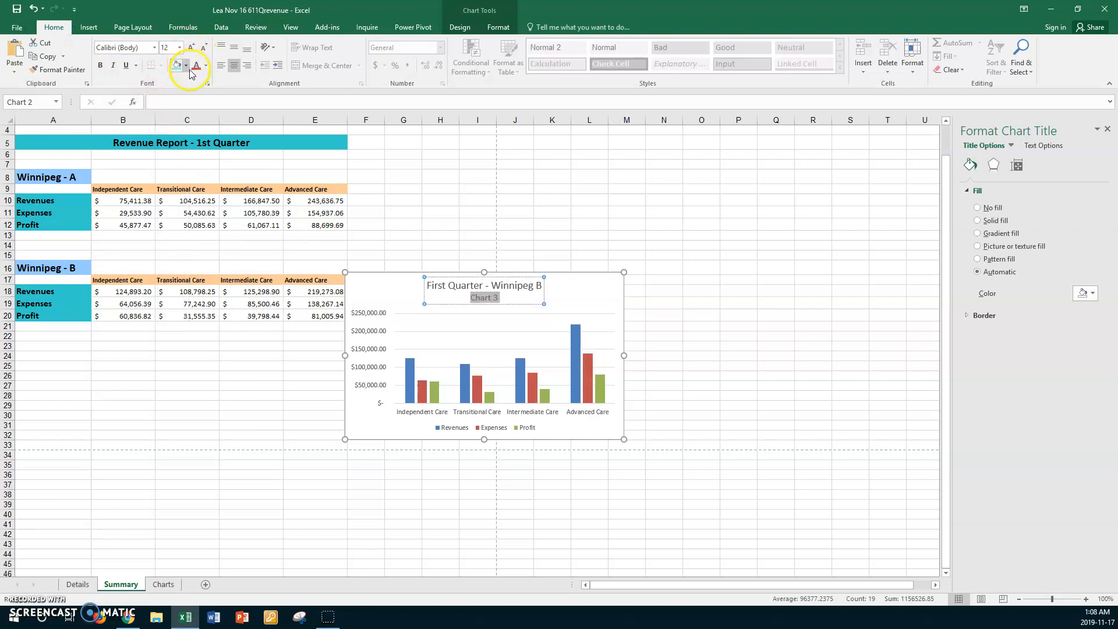
Step: Format the title line "First Quarter - Winnipeg B" with 18 pt red text
click(431, 286)
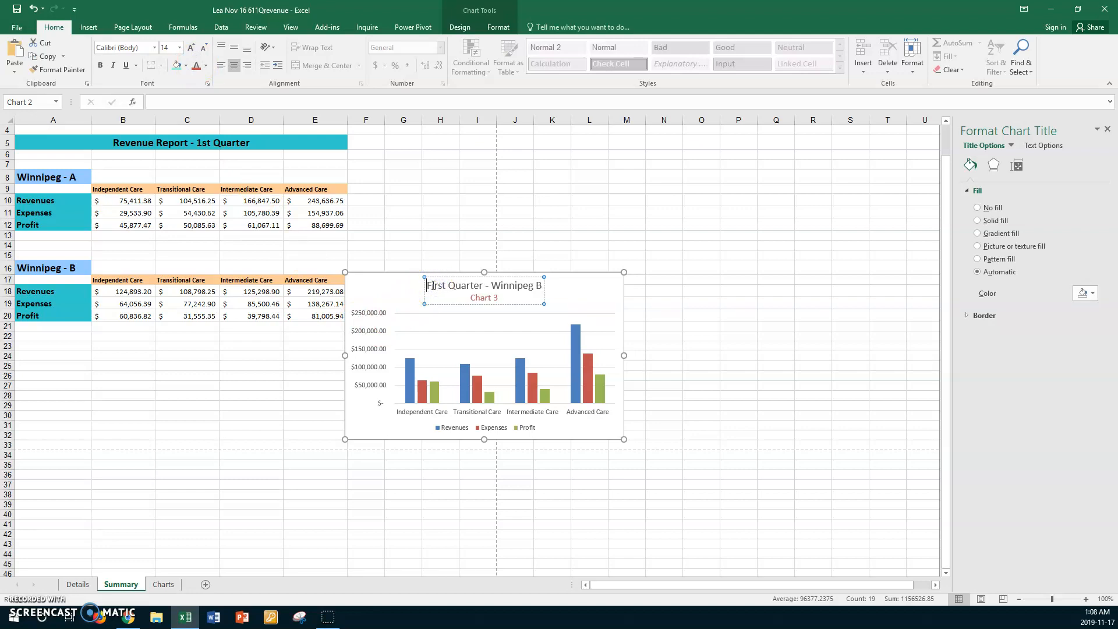
triple_click(433, 287)
click(196, 65)
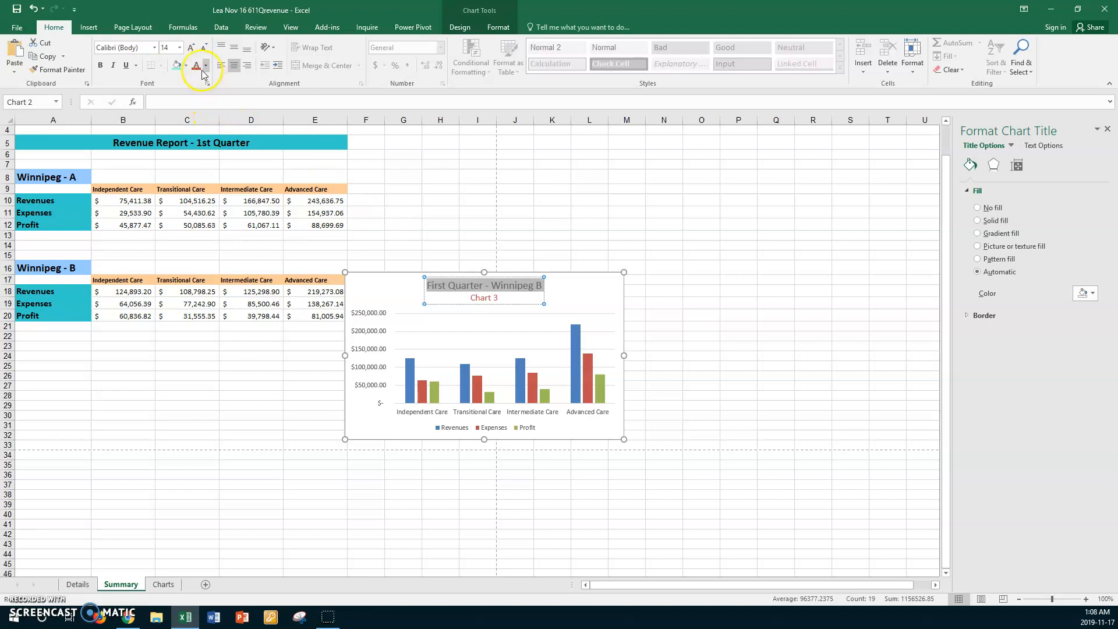
click(179, 47)
click(165, 150)
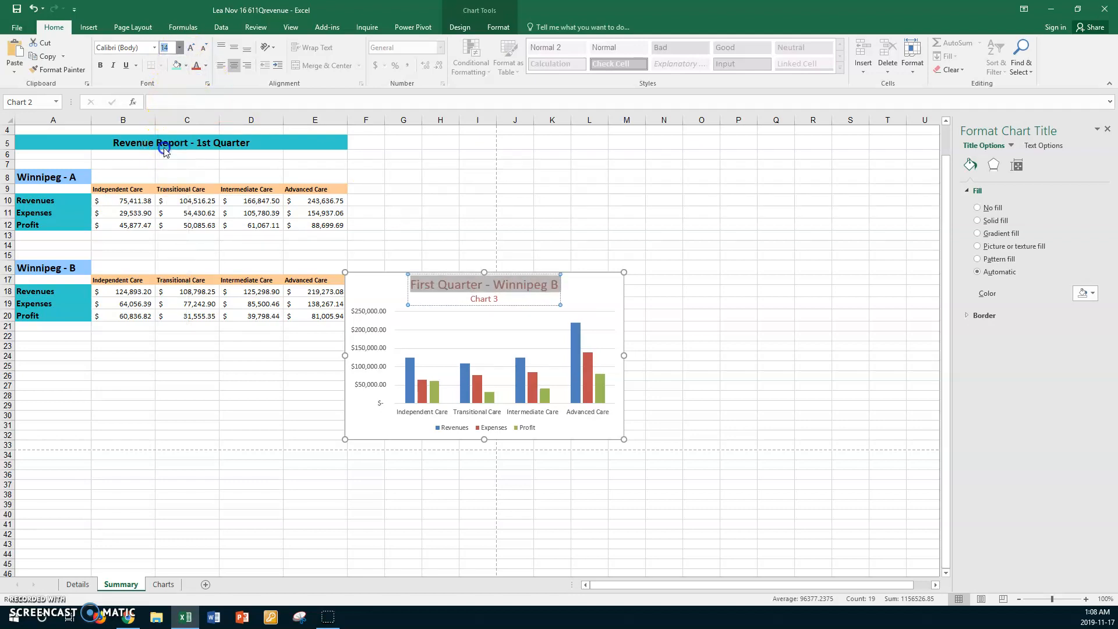
Step: Move the Winnipeg B chart to the Charts sheet as an embedded object
click(603, 290)
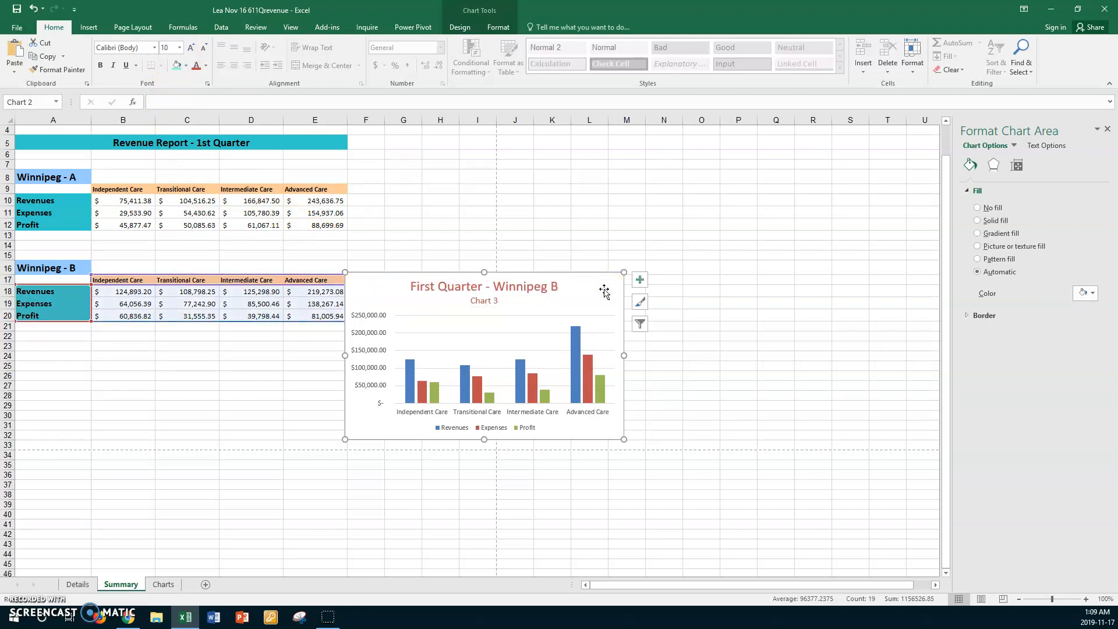
scroll(604, 293, up, 1)
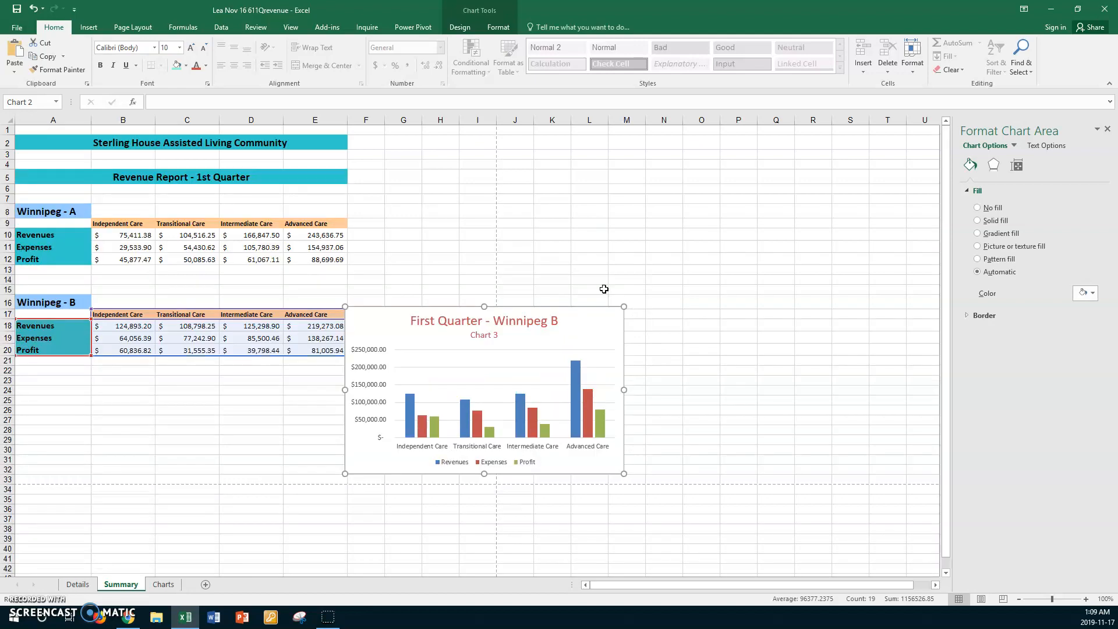
click(469, 30)
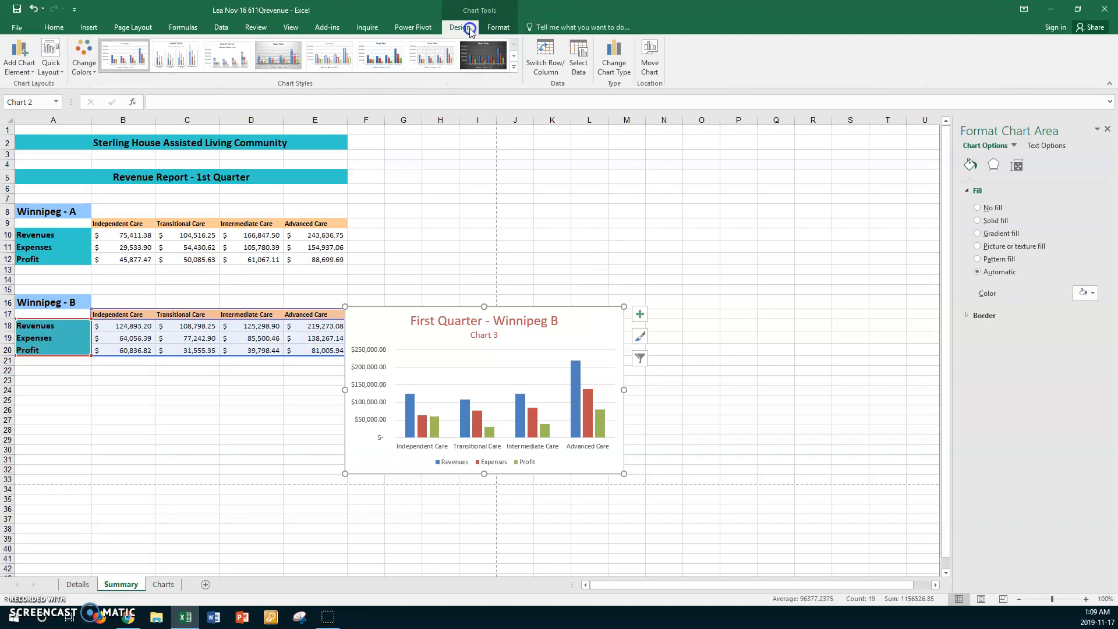
click(650, 56)
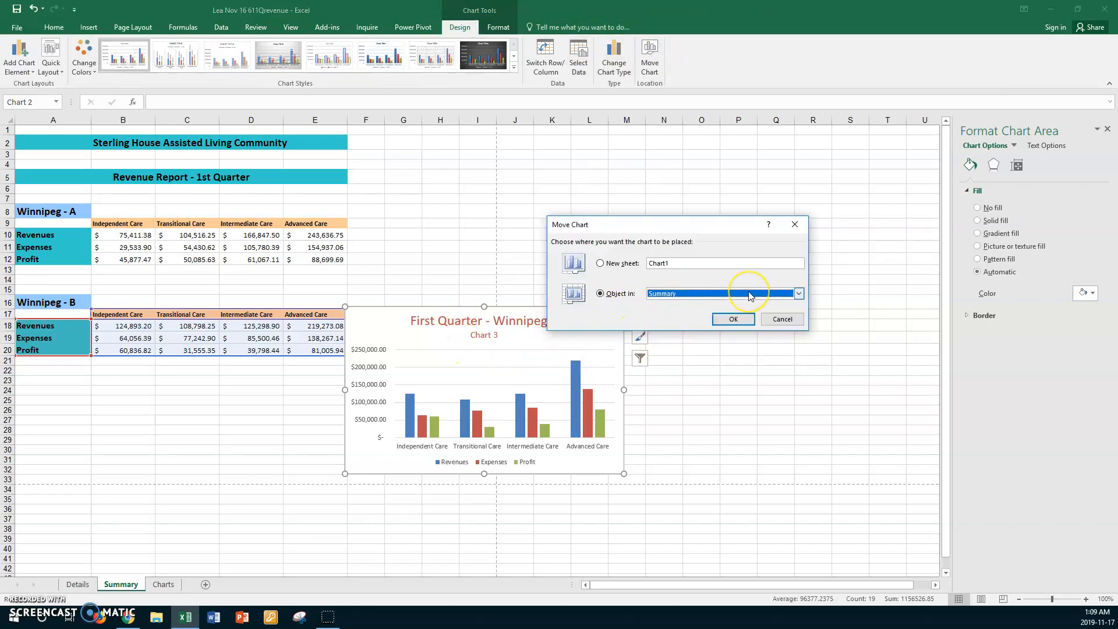
click(799, 293)
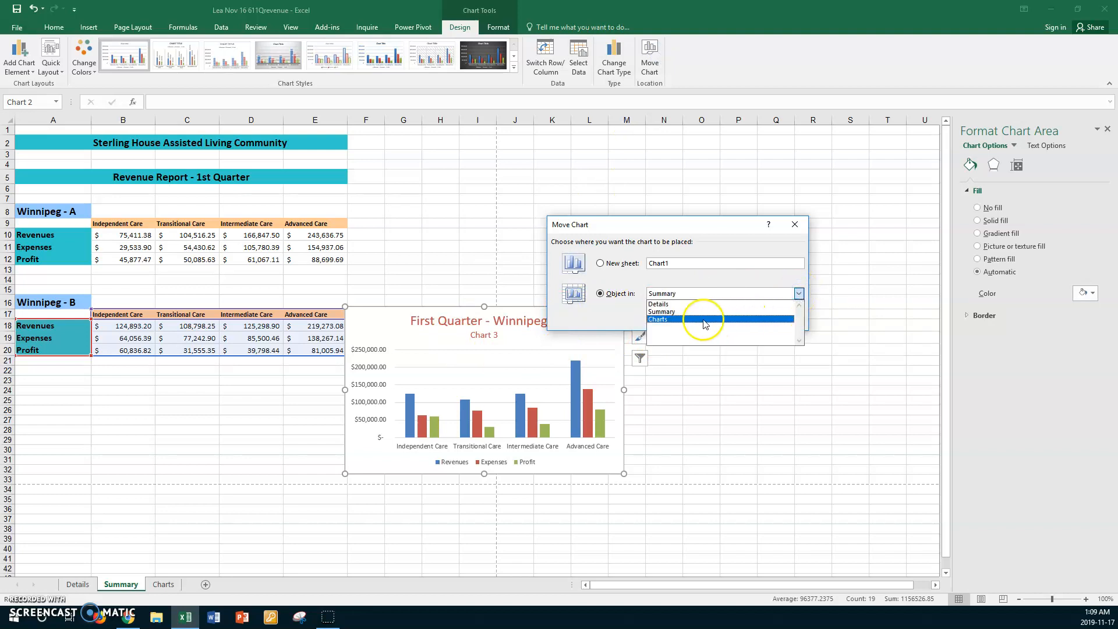
click(667, 318)
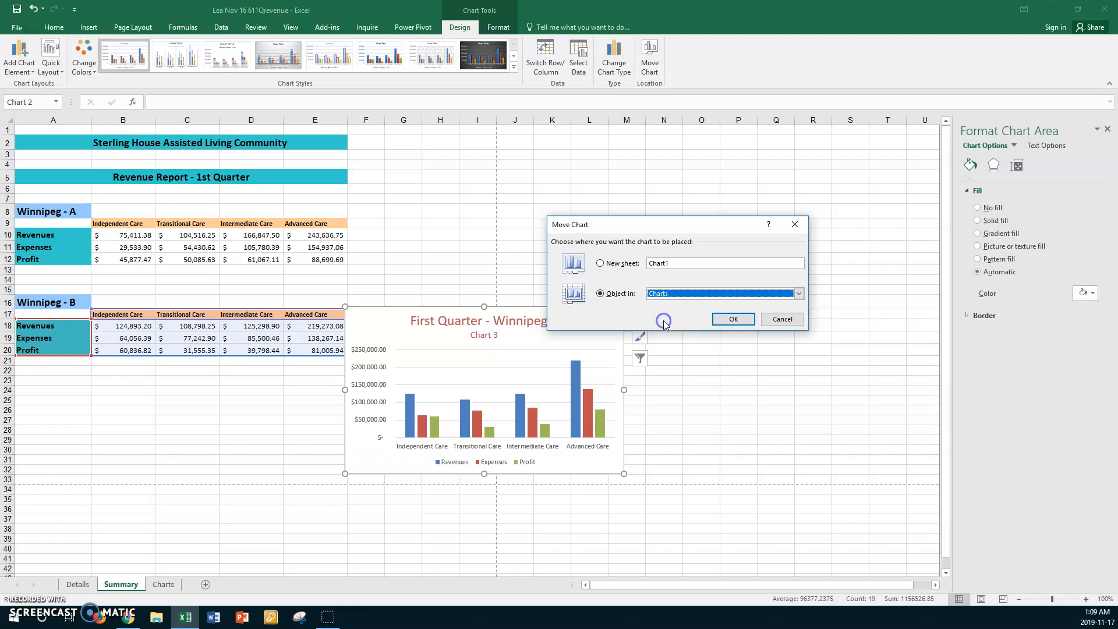
click(720, 320)
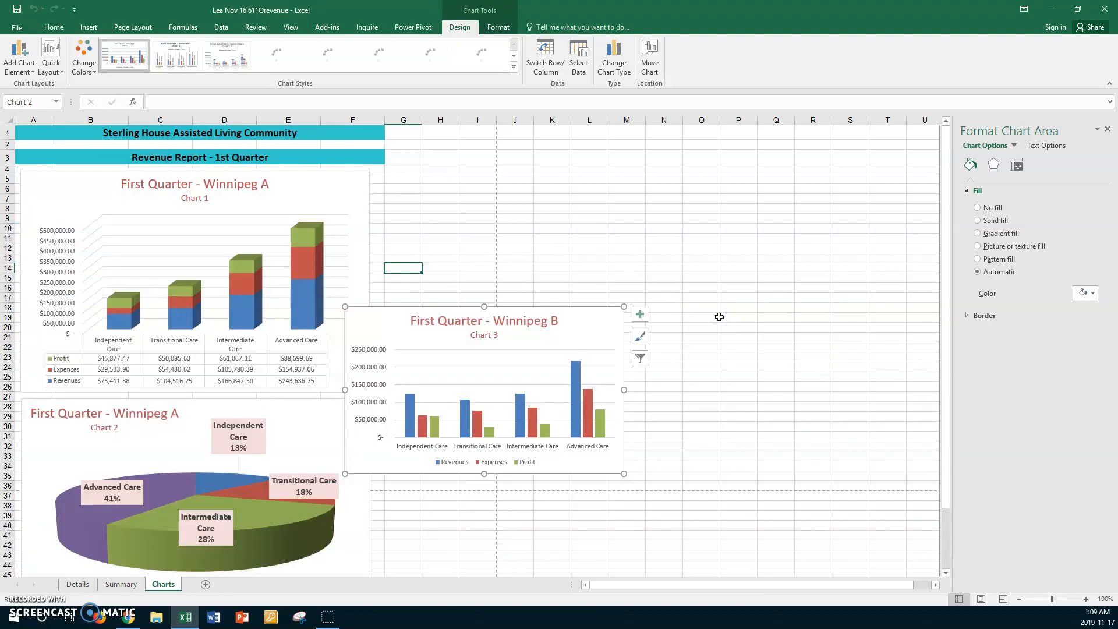
Step: Place the Winnipeg B chart to the right of Chart 1, starting at about column J, row 4, and switch its rows and columns
mouse_move(589, 309)
mouse_down()
mouse_move(614, 284)
mouse_move(648, 206)
mouse_move(757, 160)
mouse_move(748, 167)
mouse_up()
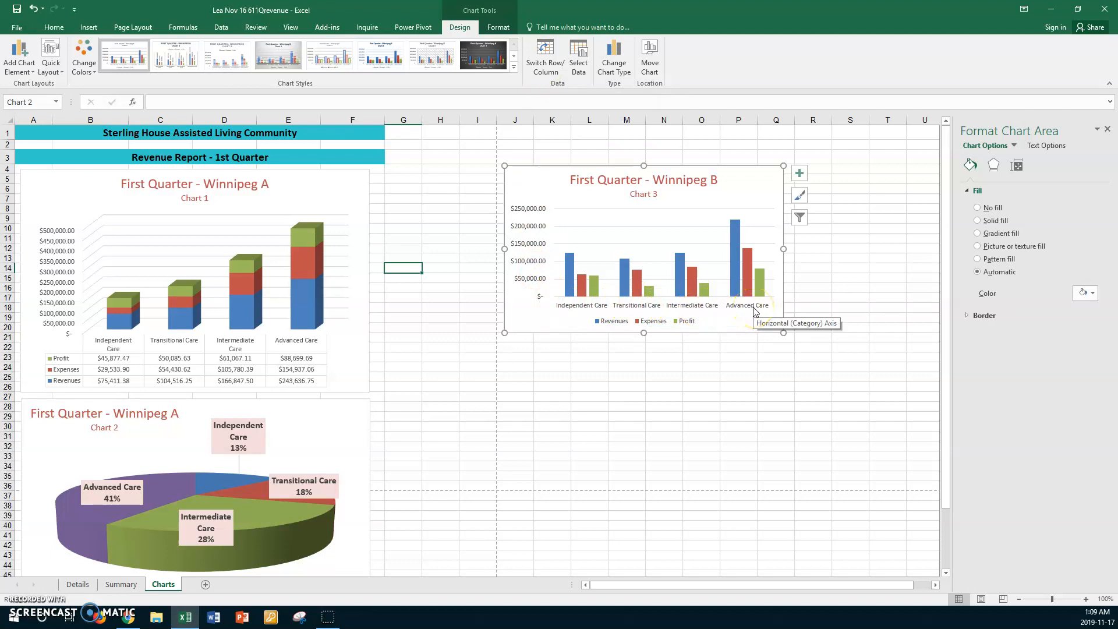
click(546, 62)
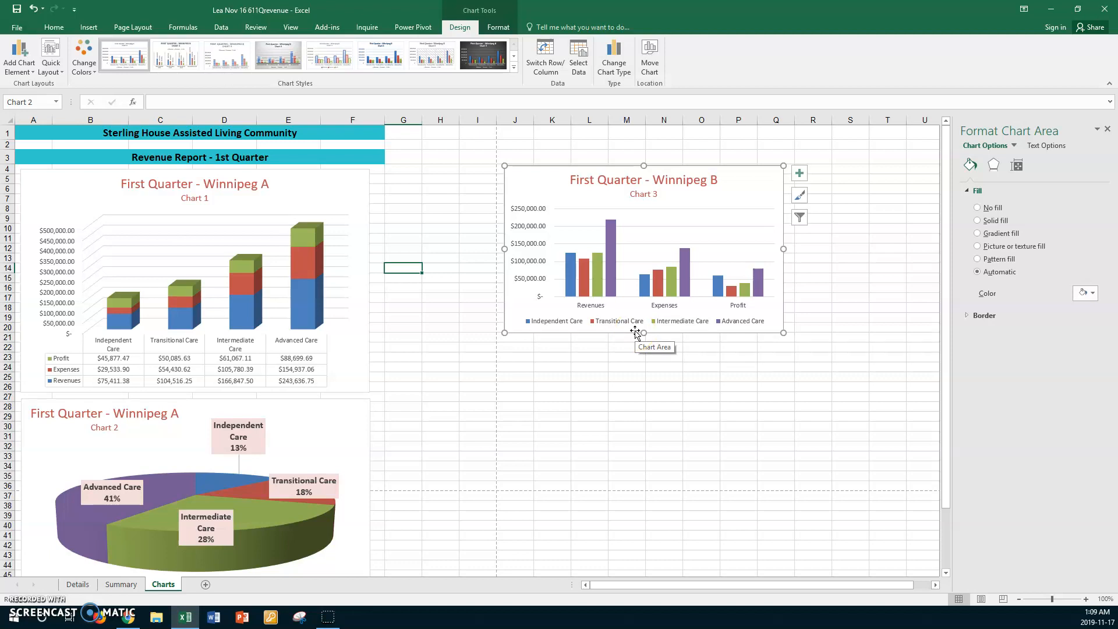
drag(635, 333, 720, 331)
Step: Add Inside End data labels to the Advanced Care series only
click(611, 253)
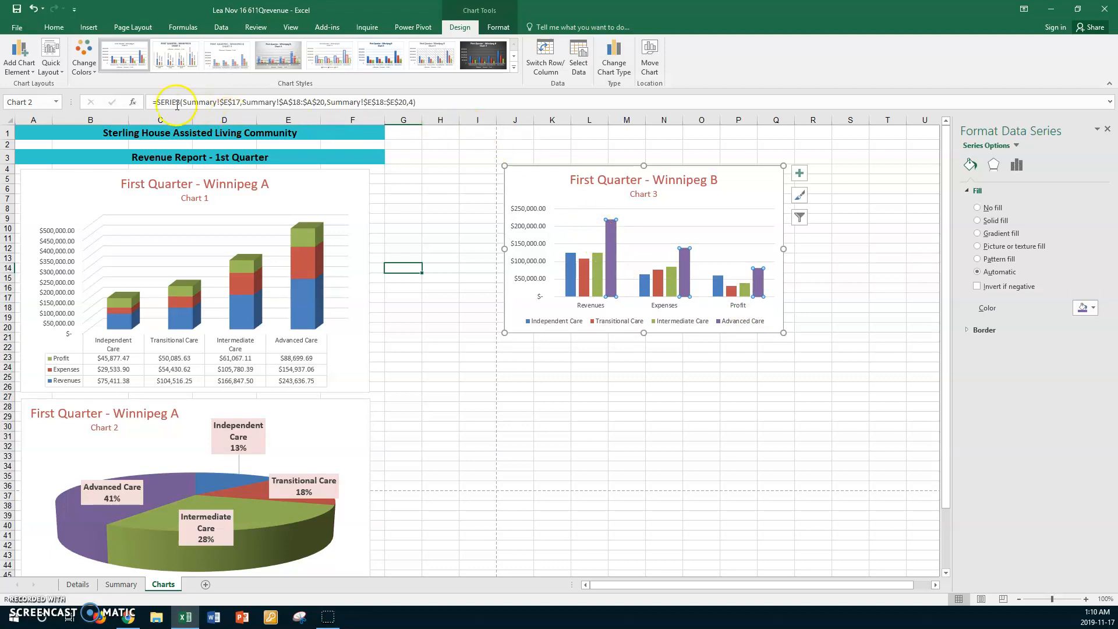
click(19, 59)
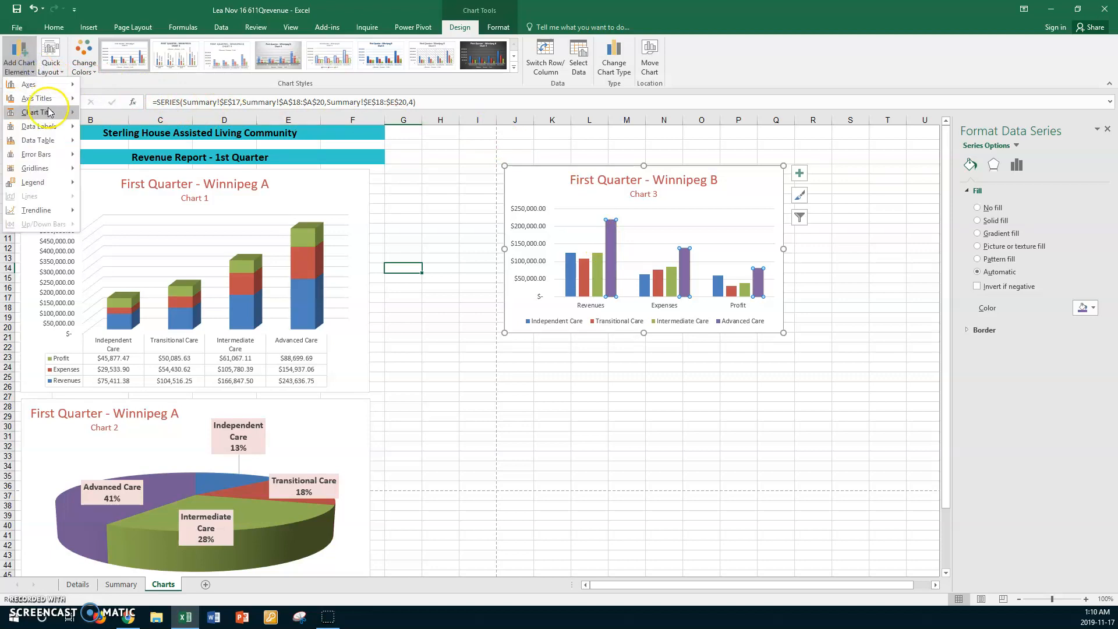
click(53, 129)
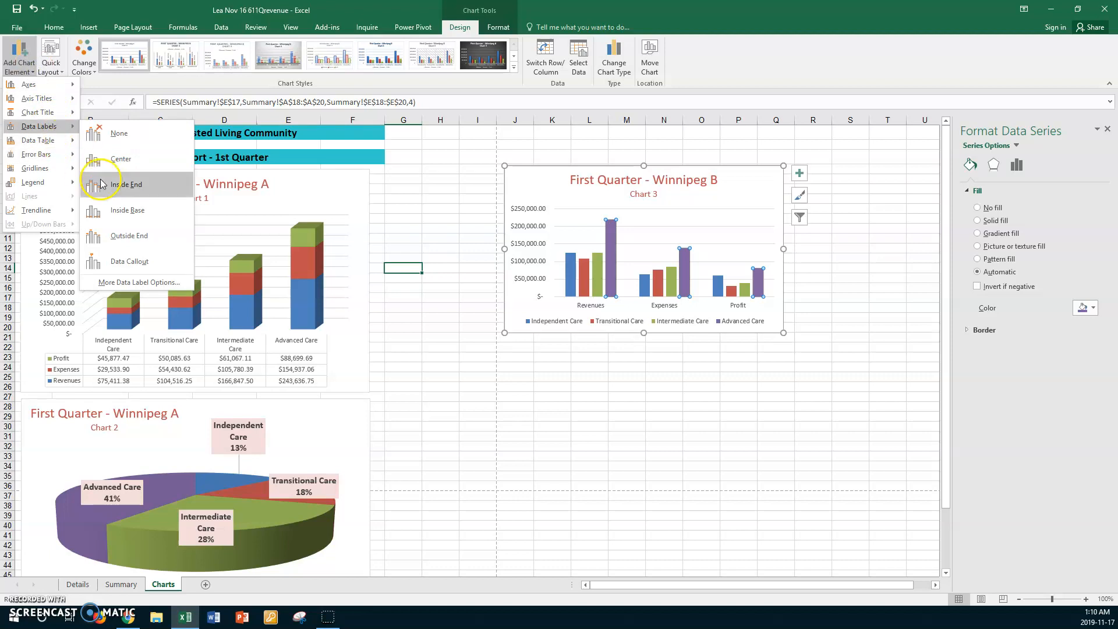
click(142, 184)
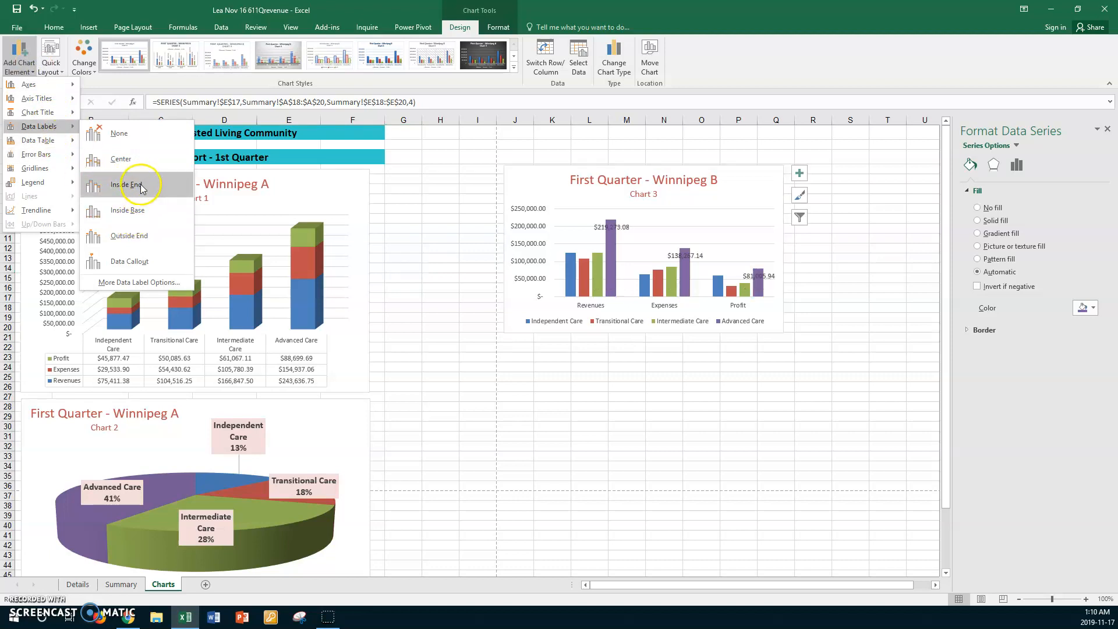
click(138, 185)
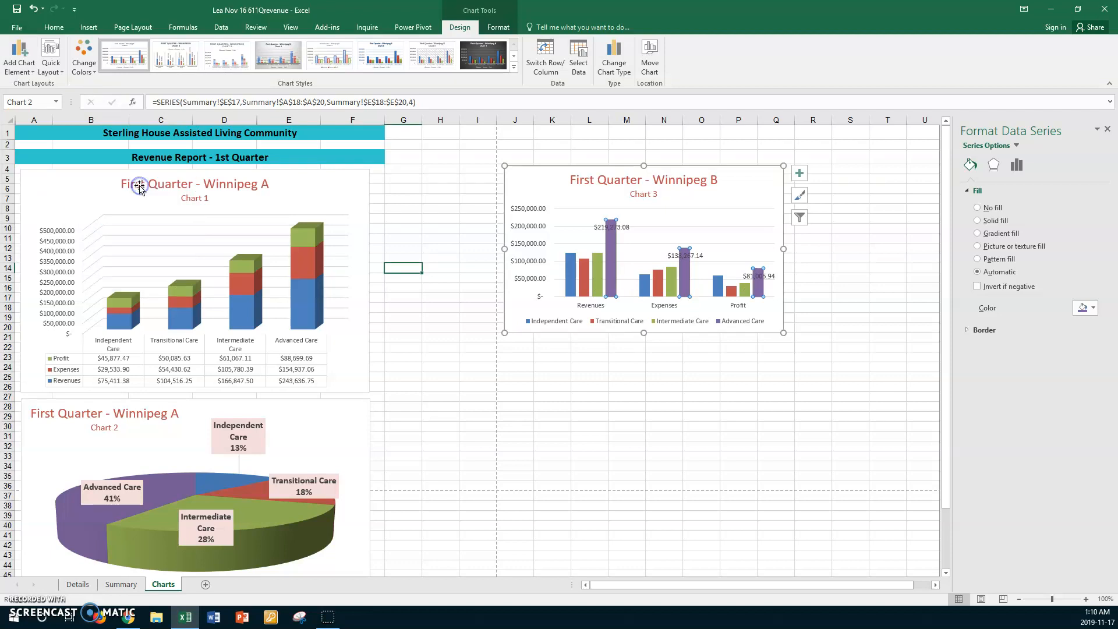
Step: Rotate the text of the Advanced Care data labels by 270°
click(621, 227)
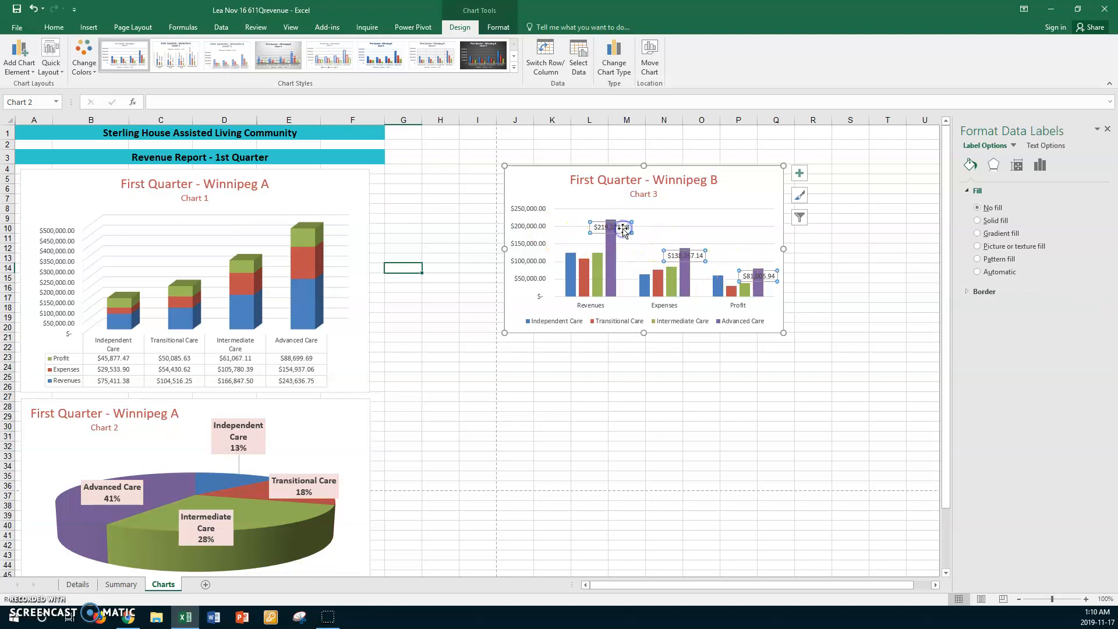
click(1041, 167)
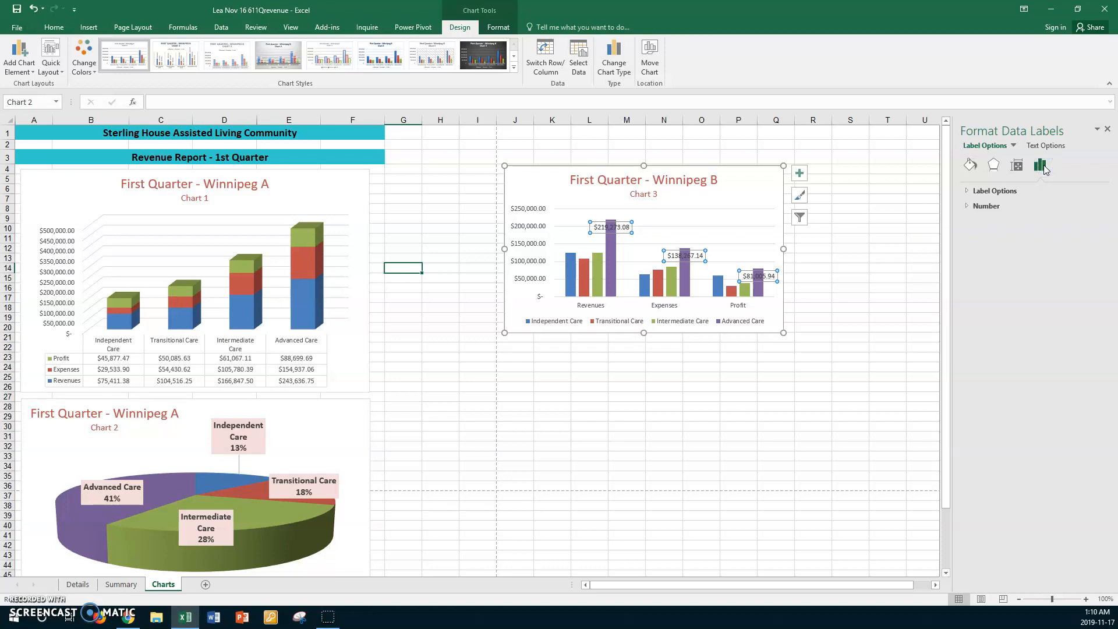
click(966, 191)
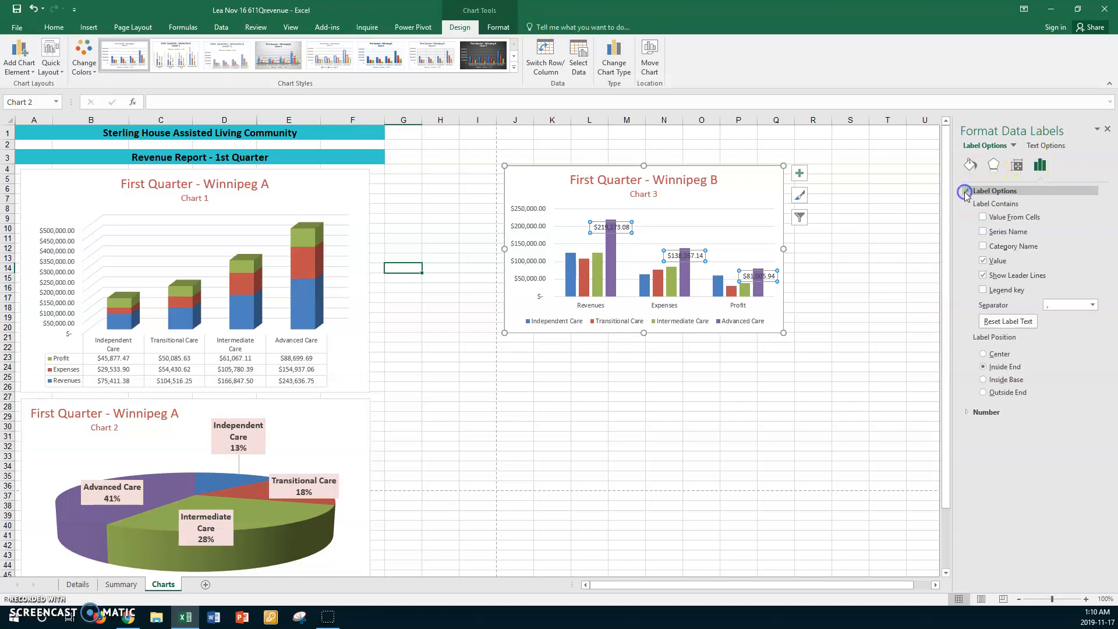
click(1015, 166)
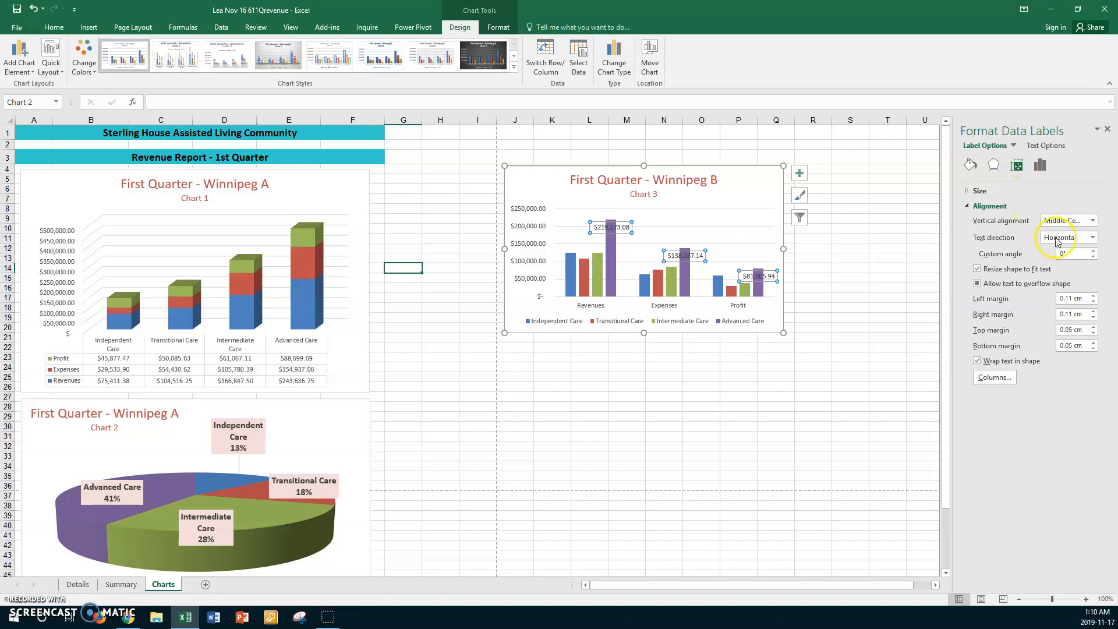
click(1091, 238)
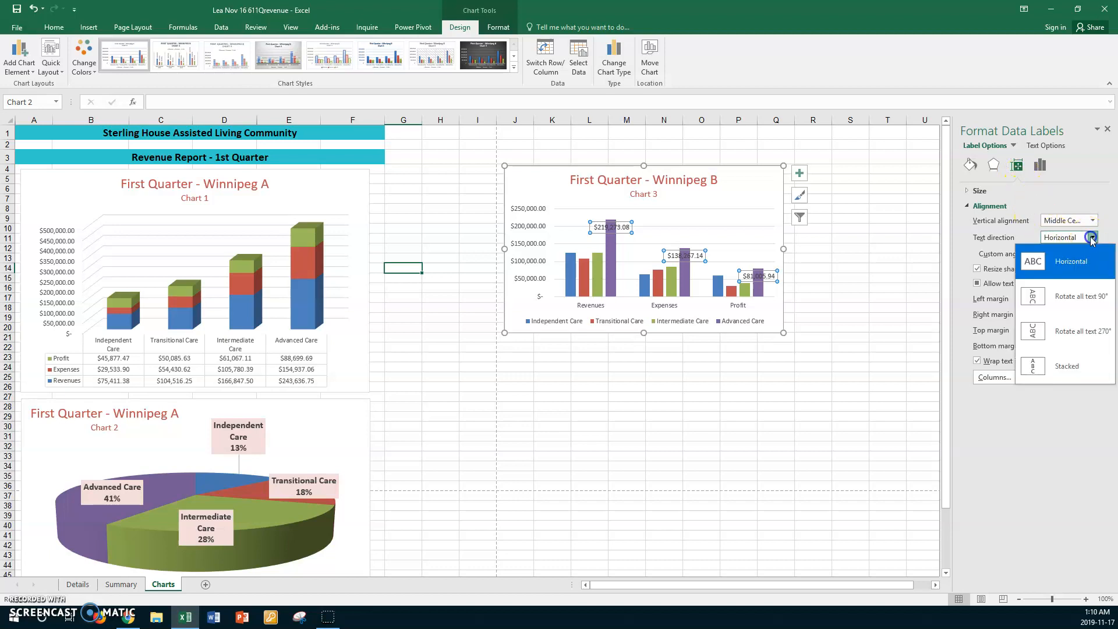
click(1073, 329)
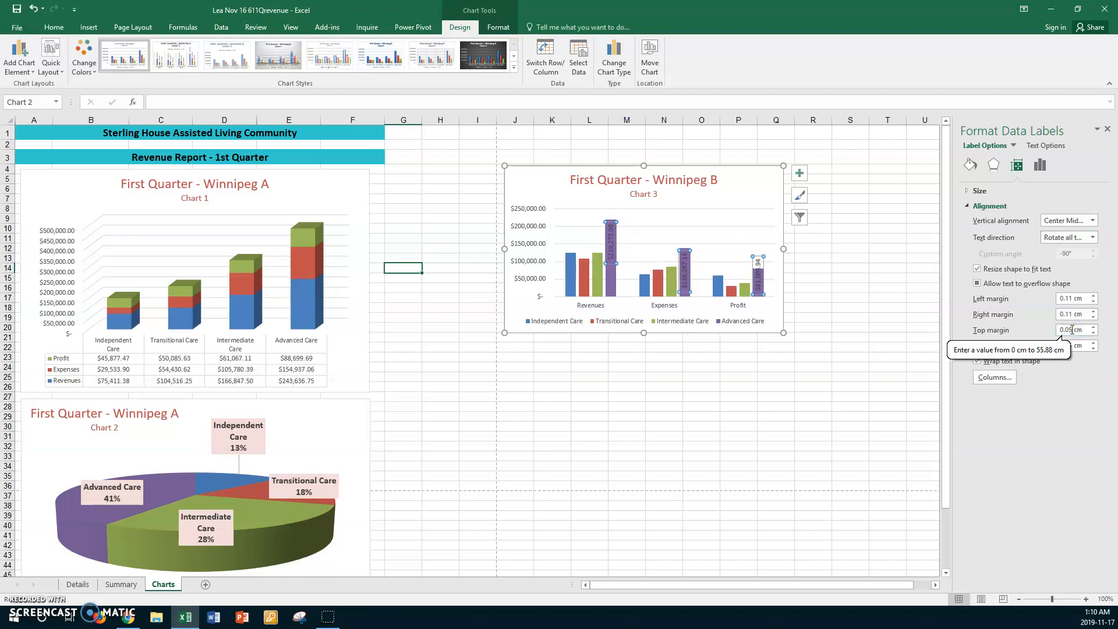
Step: Give the Advanced Care data labels a solid light pink fill and widen the chart to about column T
click(970, 166)
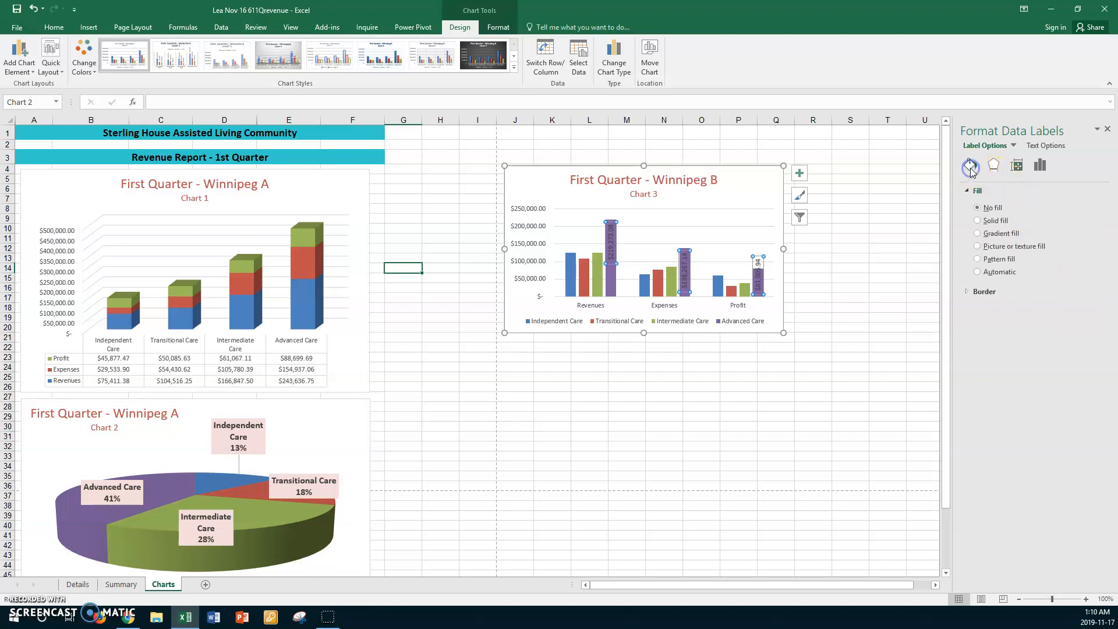
click(979, 221)
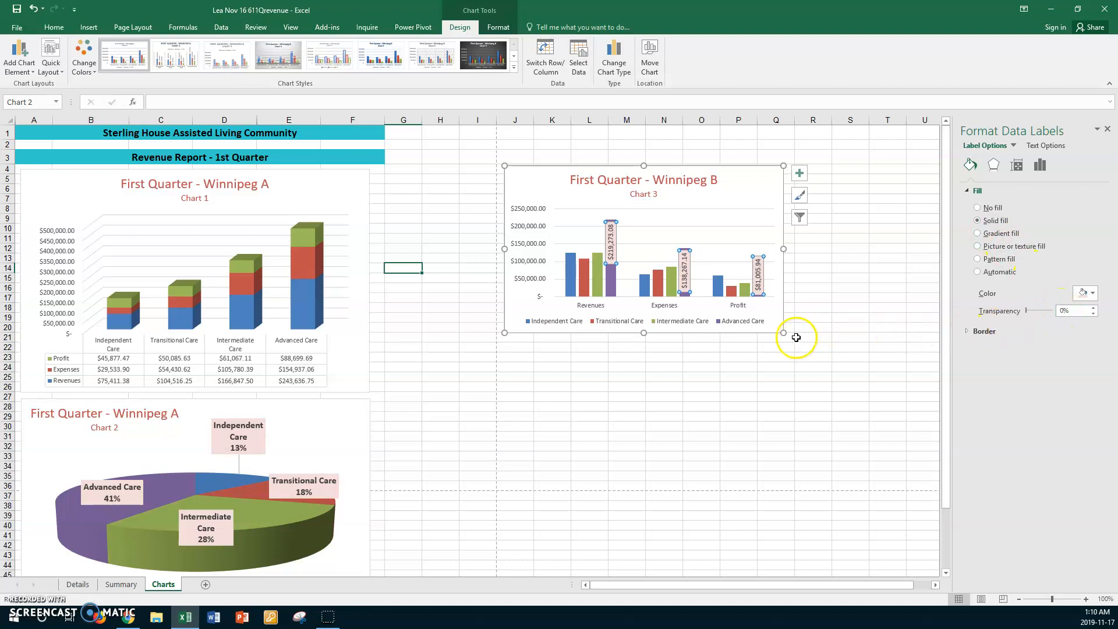
drag(784, 331, 894, 339)
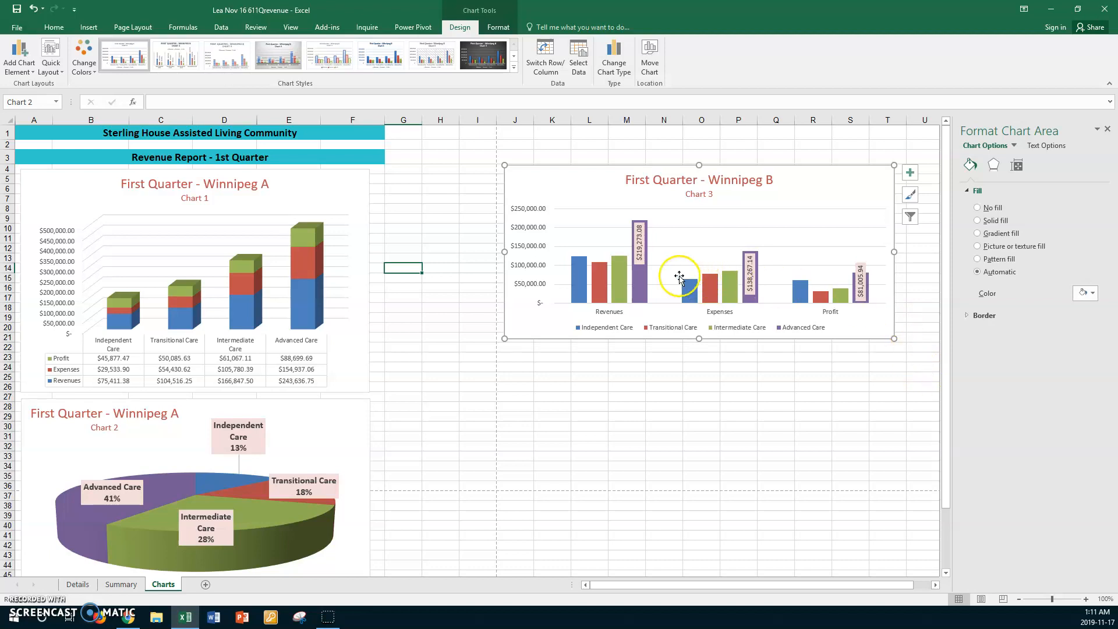
Step: Move the Advanced Care data label for Revenues further down inside its column
click(643, 257)
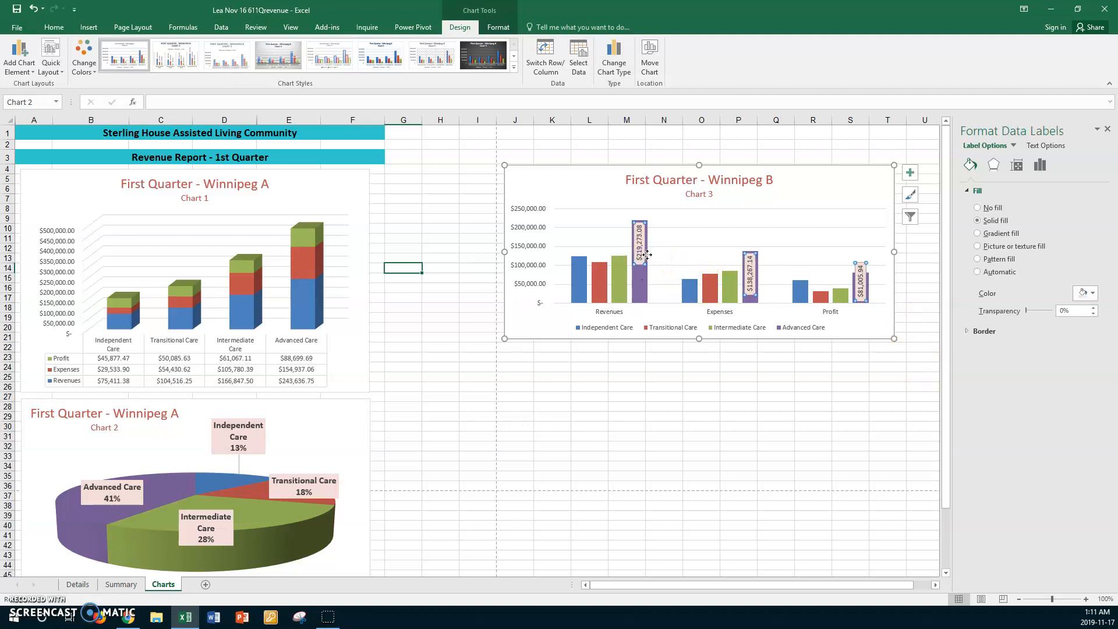
click(647, 254)
click(646, 255)
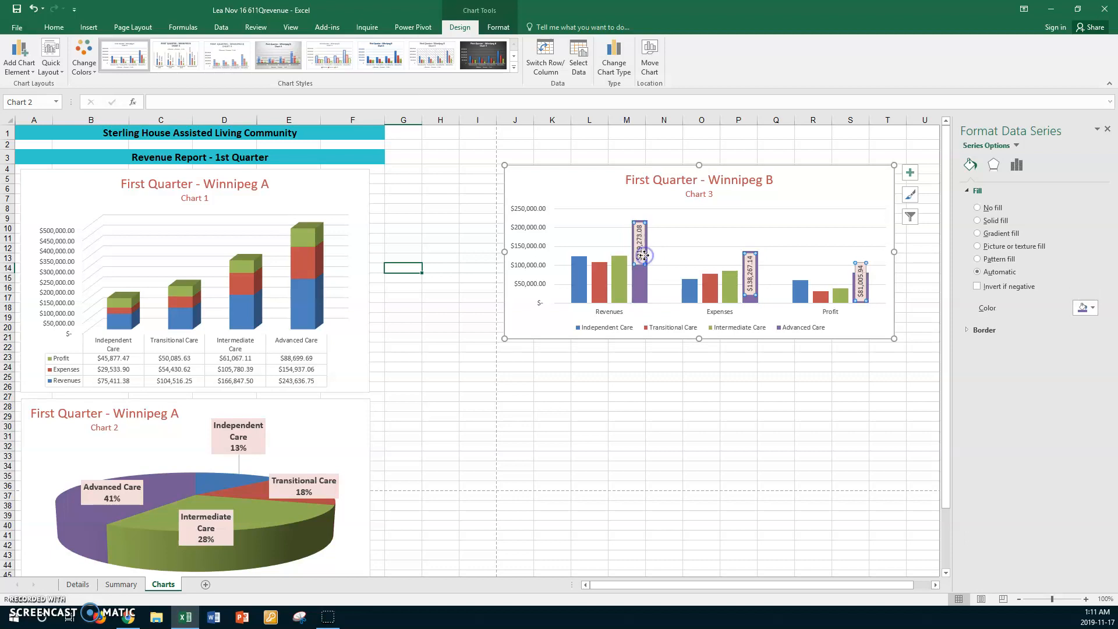
click(644, 255)
drag(644, 255, 648, 280)
click(719, 287)
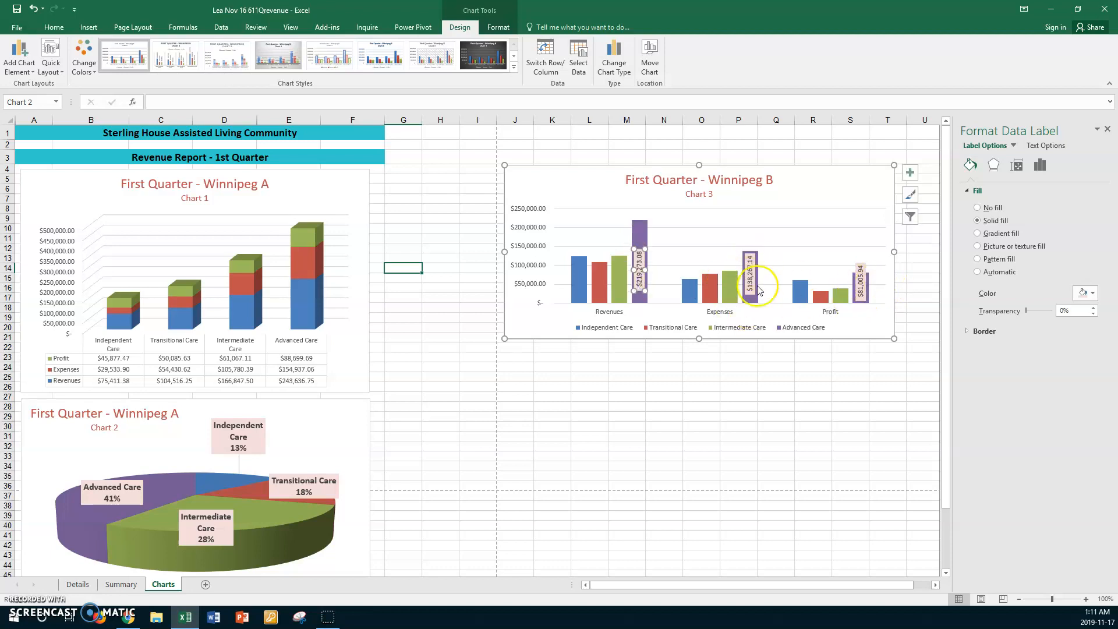
click(729, 241)
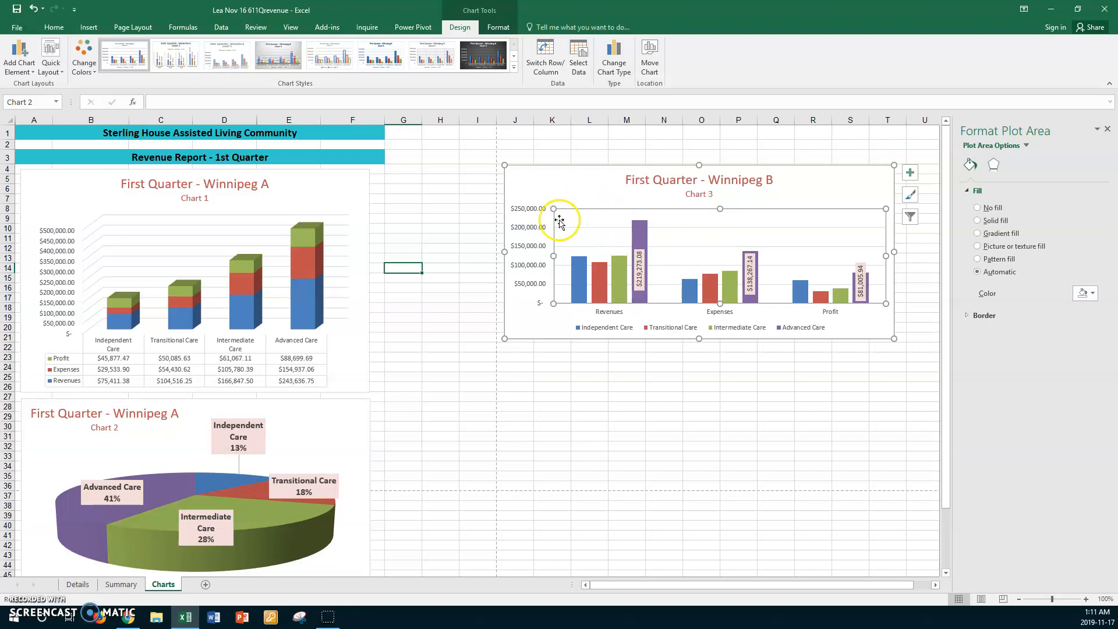
Step: Set the major unit of Chart 3's vertical axis to 100000
click(535, 229)
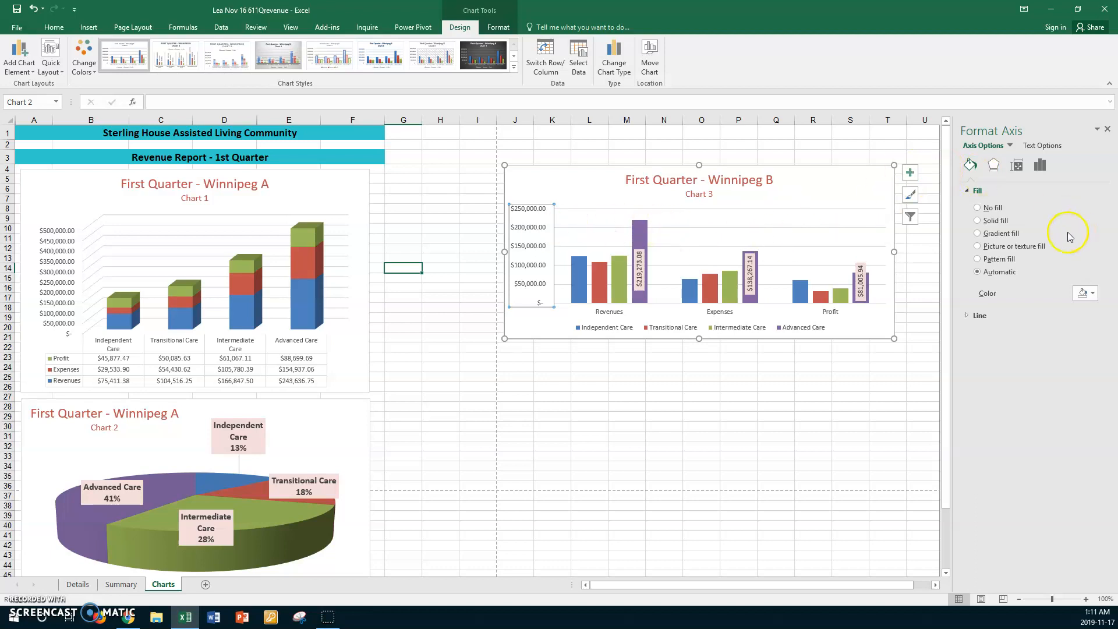
click(1041, 166)
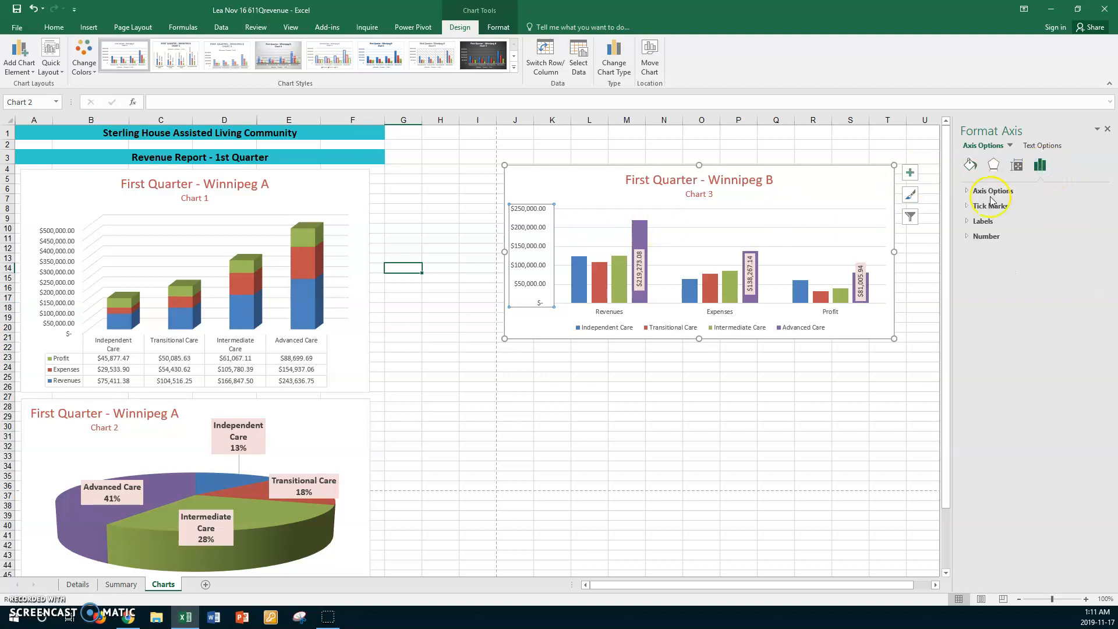
click(968, 191)
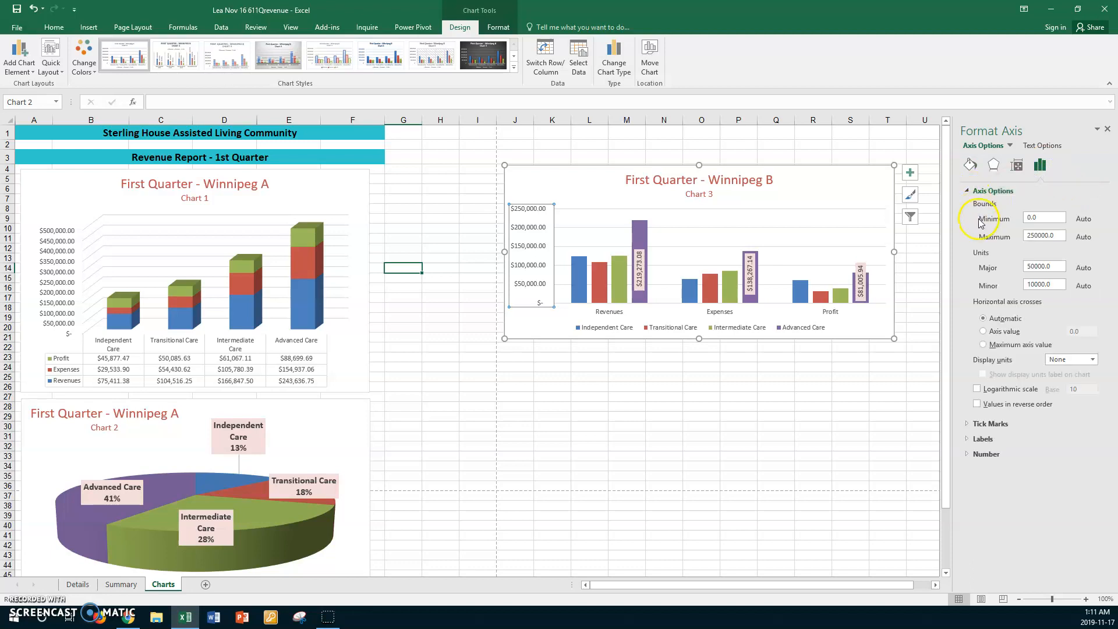
drag(1051, 266, 1009, 271)
text(1)
key(Return)
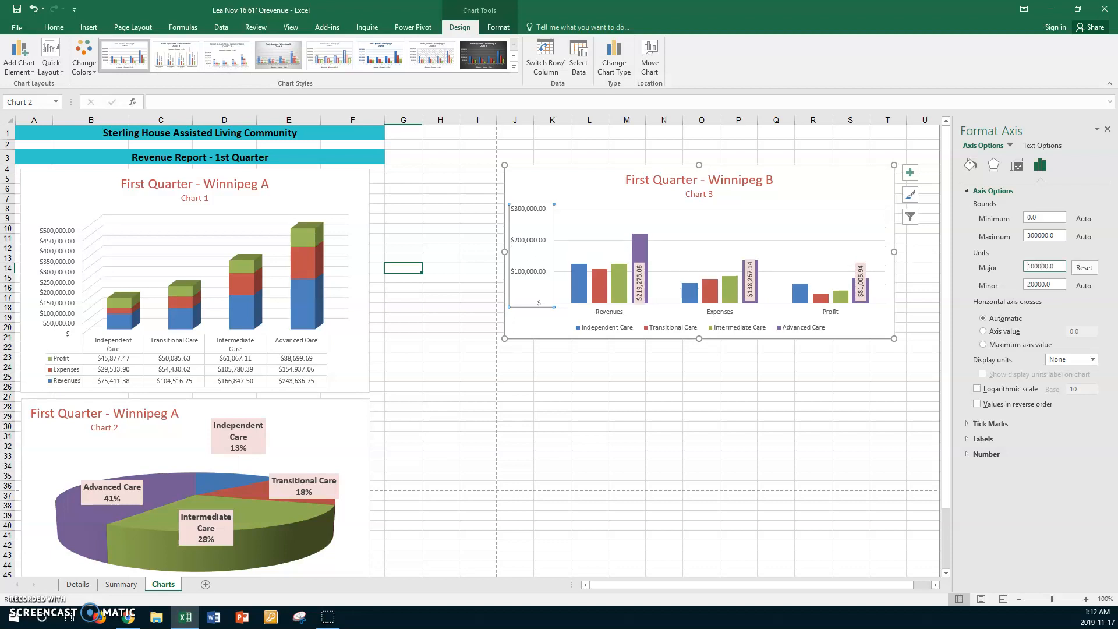
Step: Place a copy of the Winnipeg B column chart below the original at cell J23 and widen the copy slightly
click(536, 306)
click(524, 338)
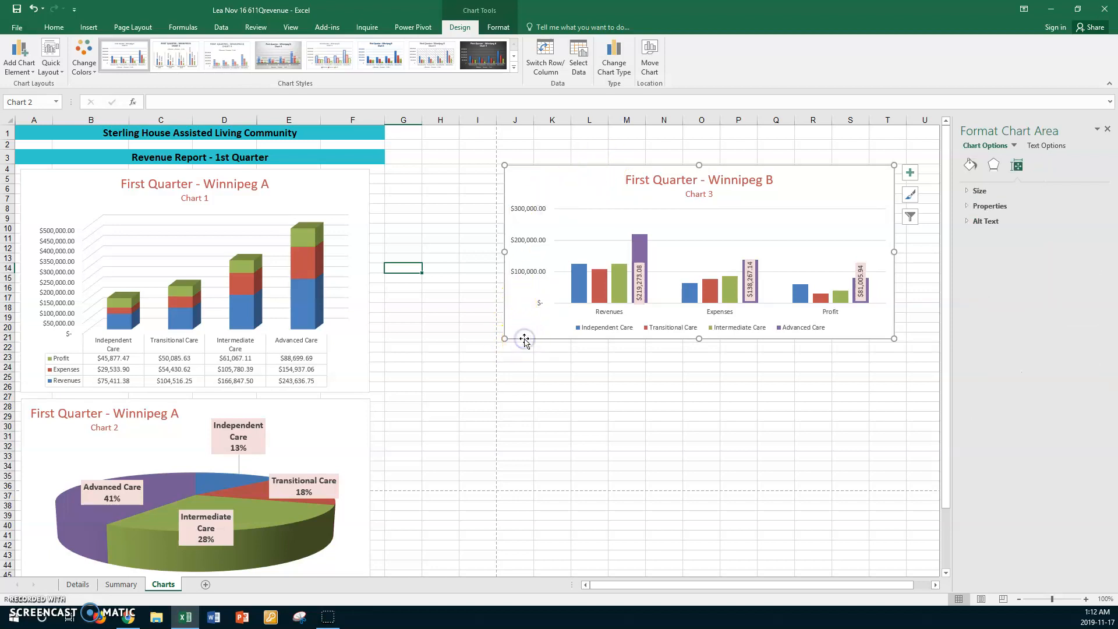
click(520, 353)
click(520, 353)
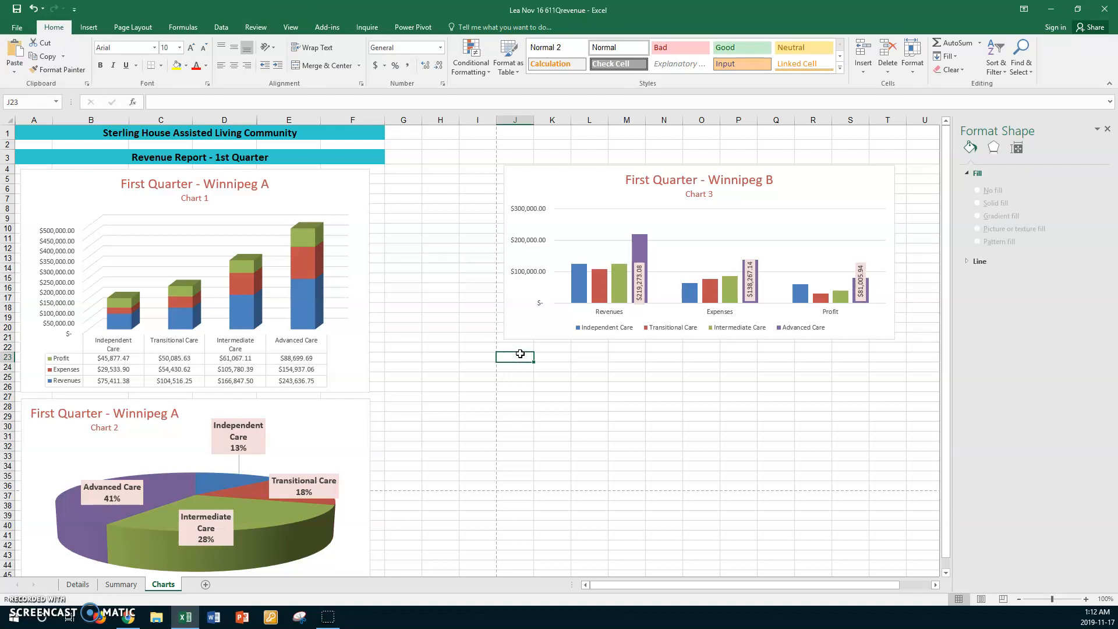
click(517, 359)
click(526, 356)
key(ctrl+v)
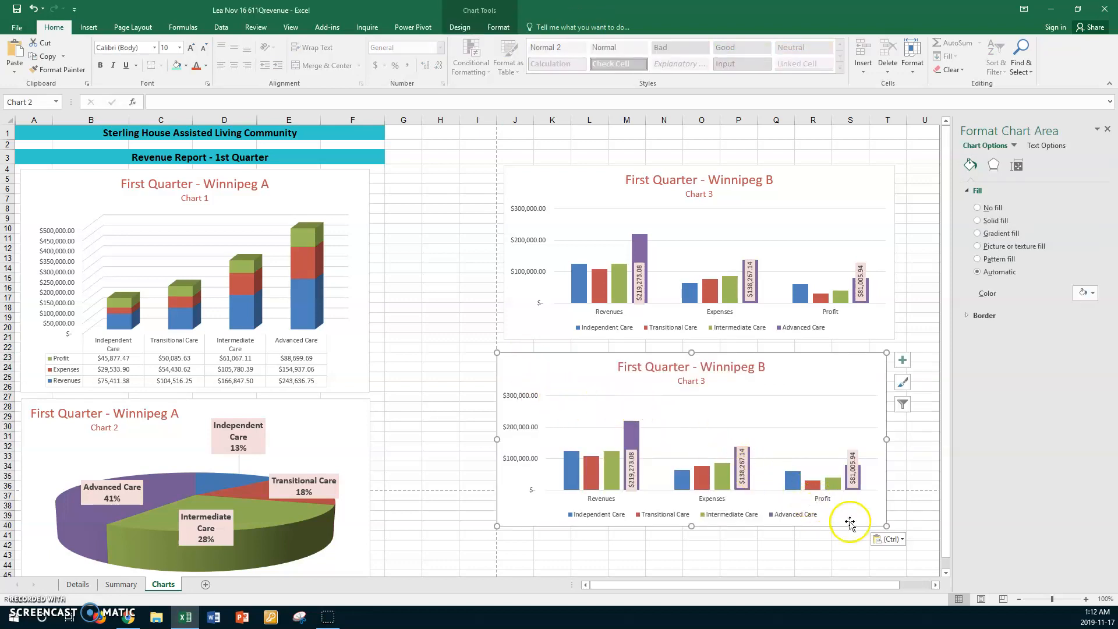
drag(886, 526, 897, 526)
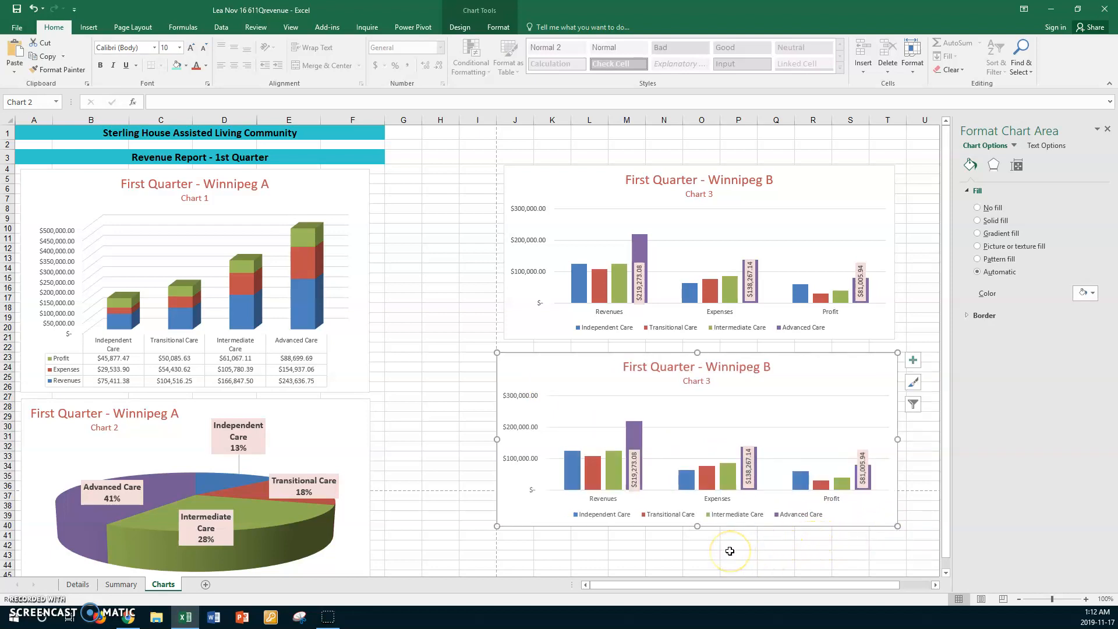
Step: Change the subtitle of the copied Winnipeg B chart to Chart 4
click(710, 381)
click(710, 382)
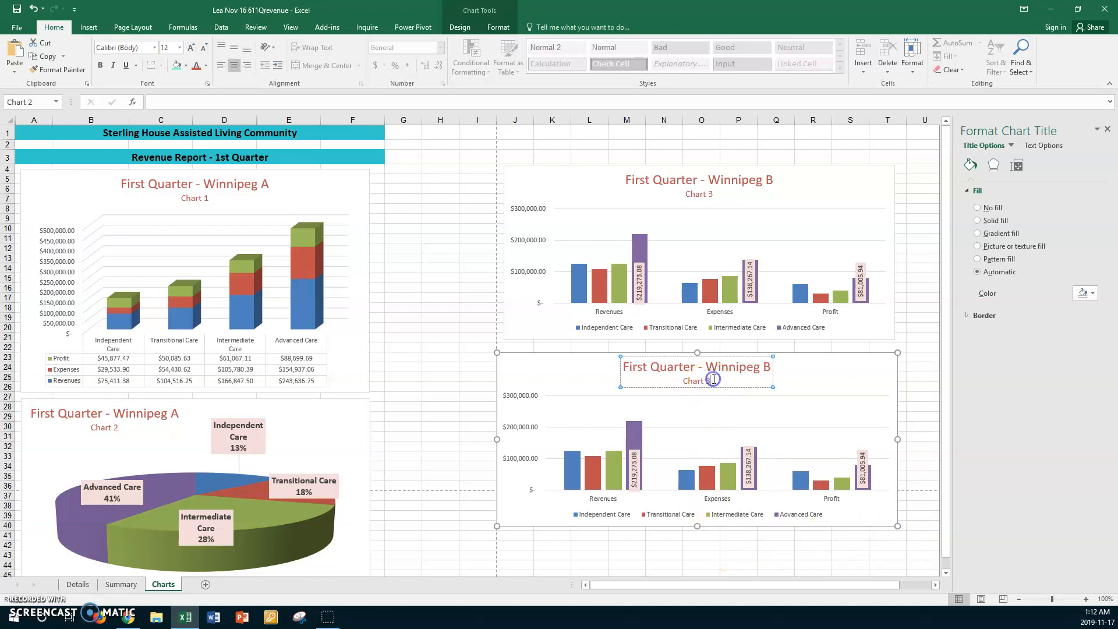
key(BackSpace)
text(4)
click(23, 602)
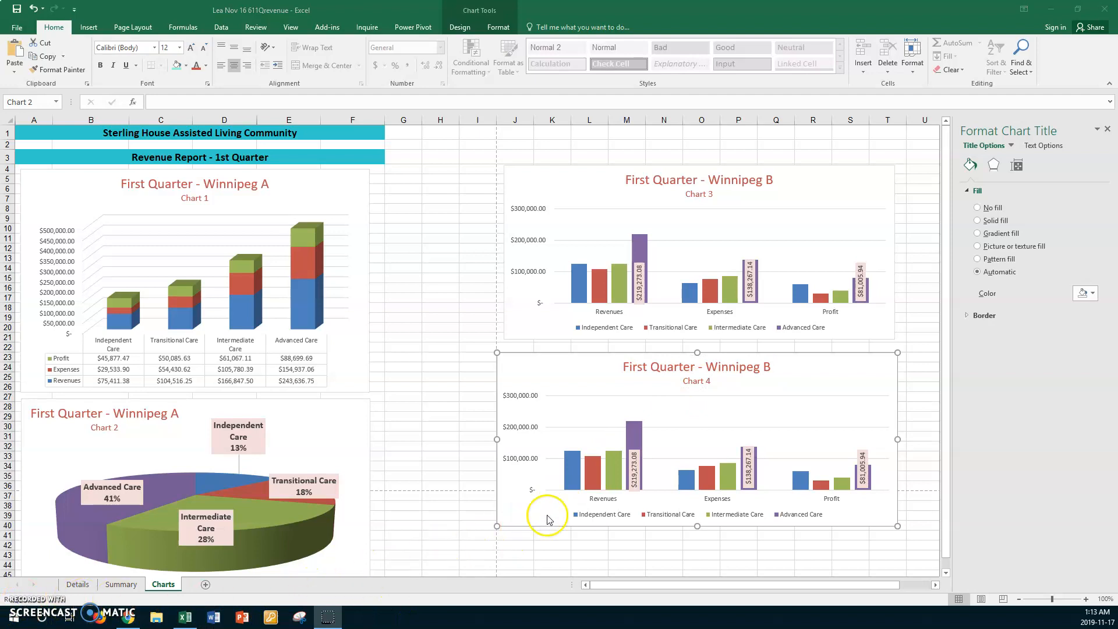
Step: Change the chart type of Chart 4 to a standard 2-D Pie
click(851, 366)
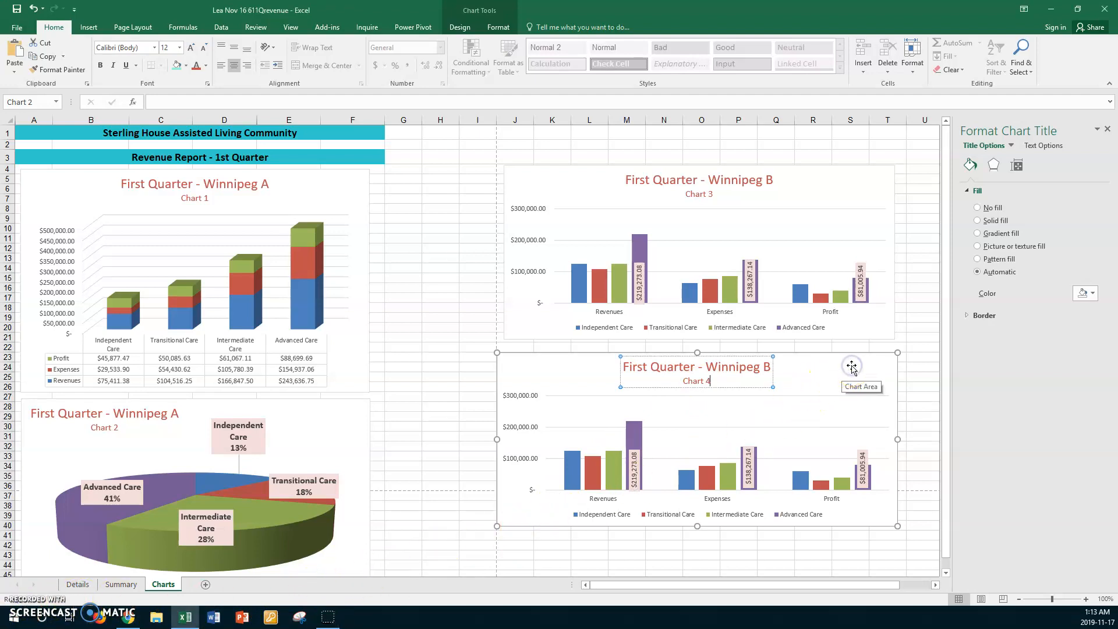
right_click(851, 367)
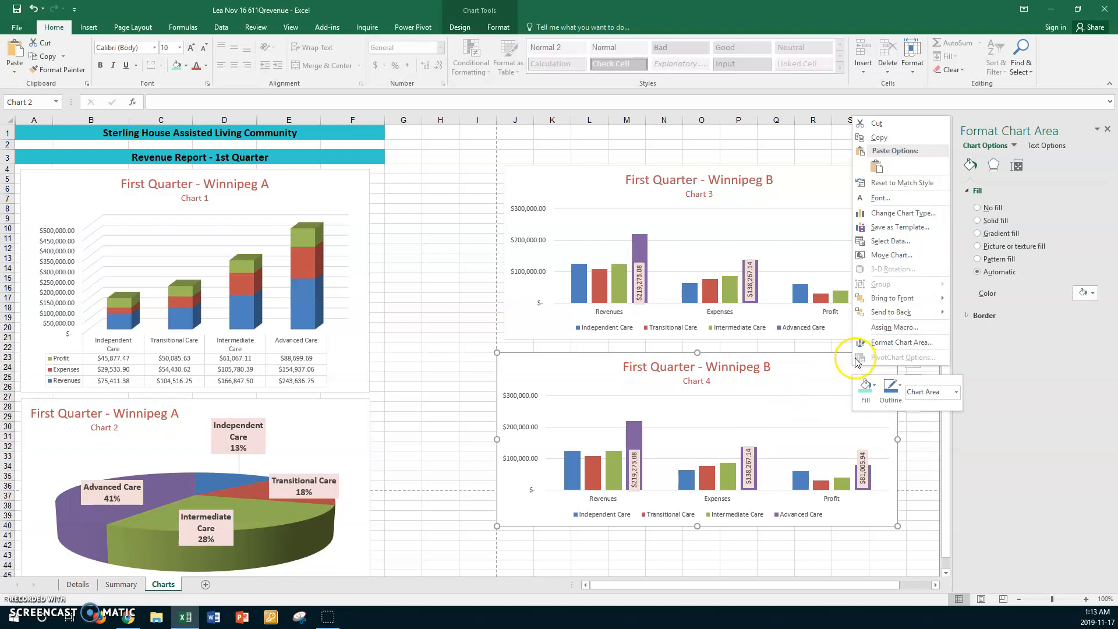
click(902, 213)
mouse_move(860, 127)
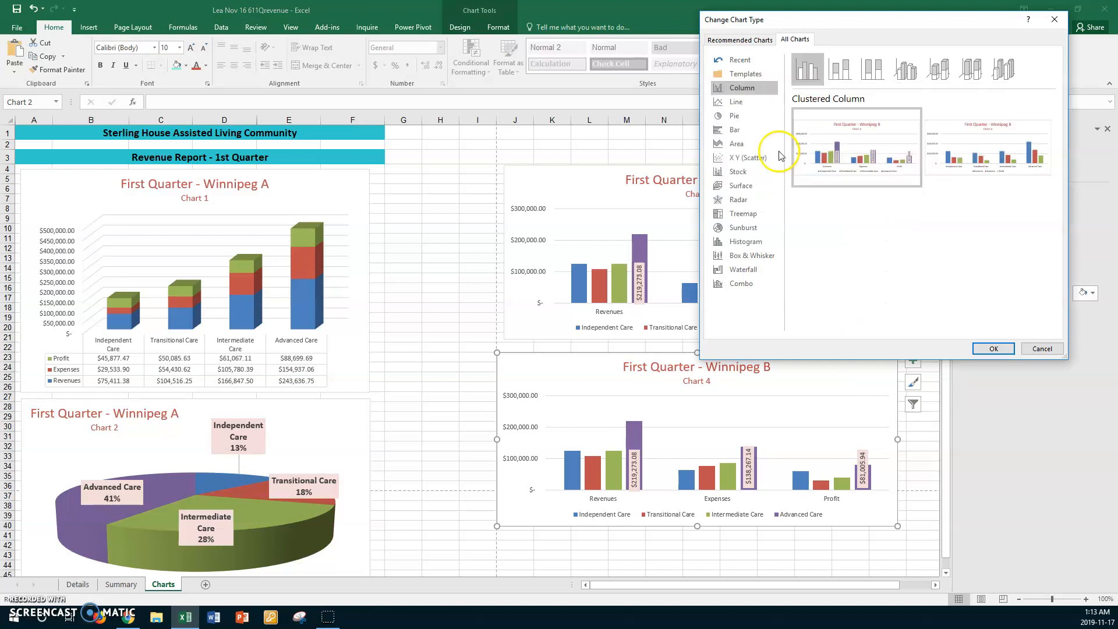
click(735, 116)
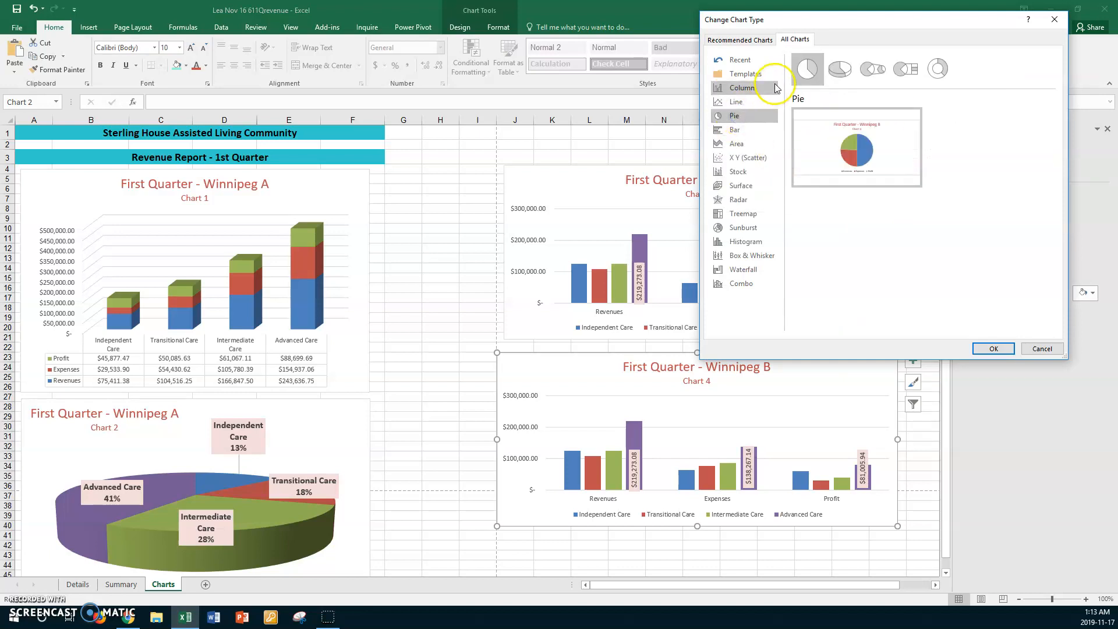
click(989, 349)
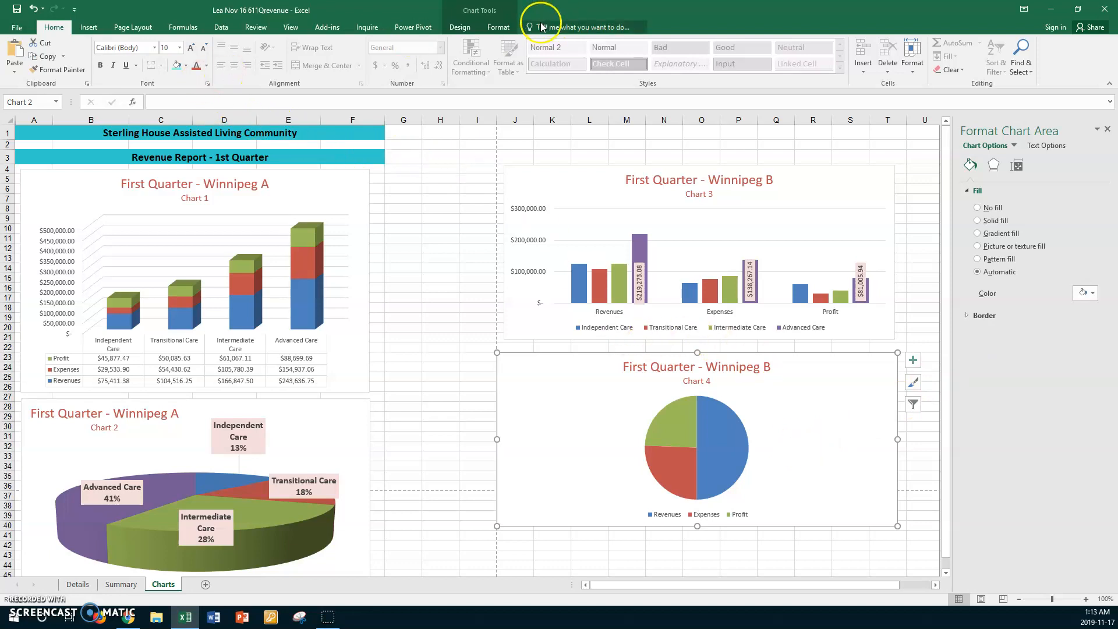
Step: Add Best Fit data labels to the Chart 4 pie
click(459, 27)
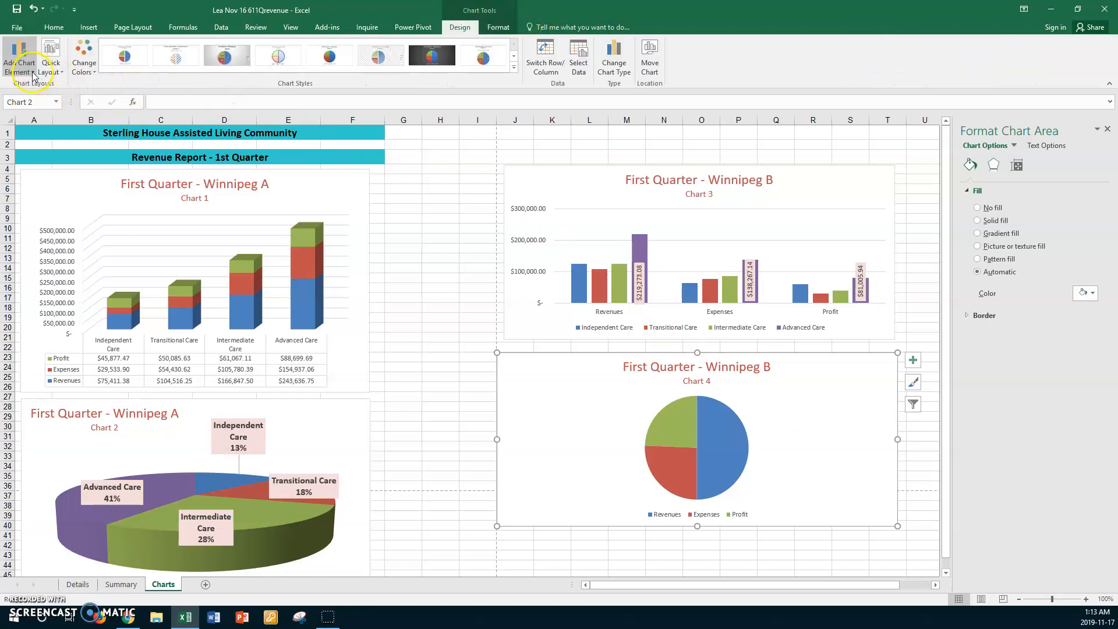
click(19, 61)
mouse_move(39, 100)
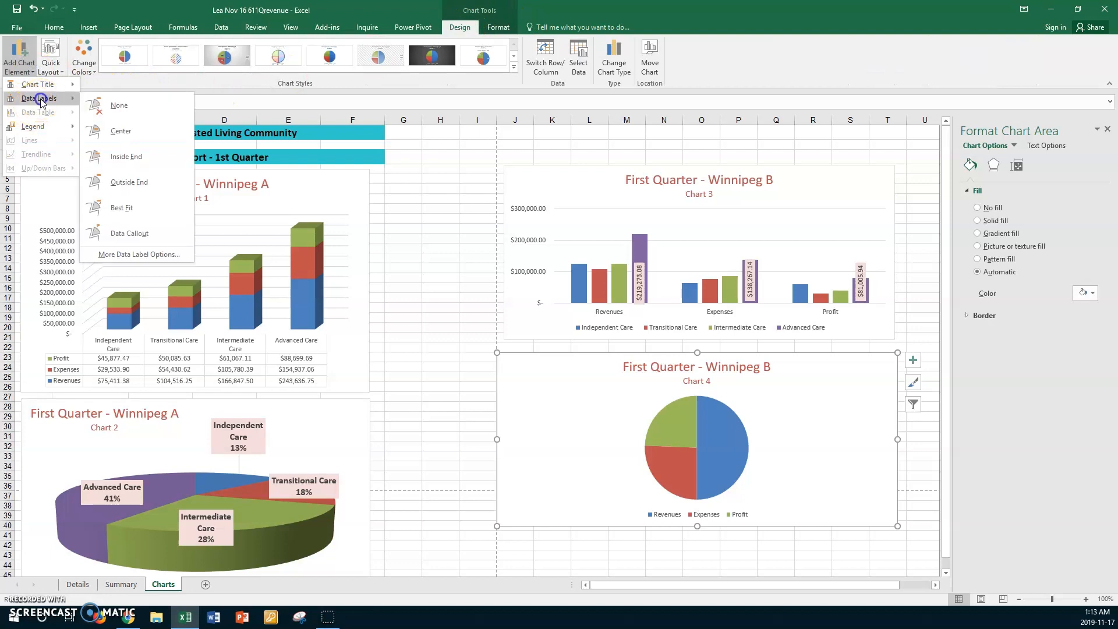
click(119, 207)
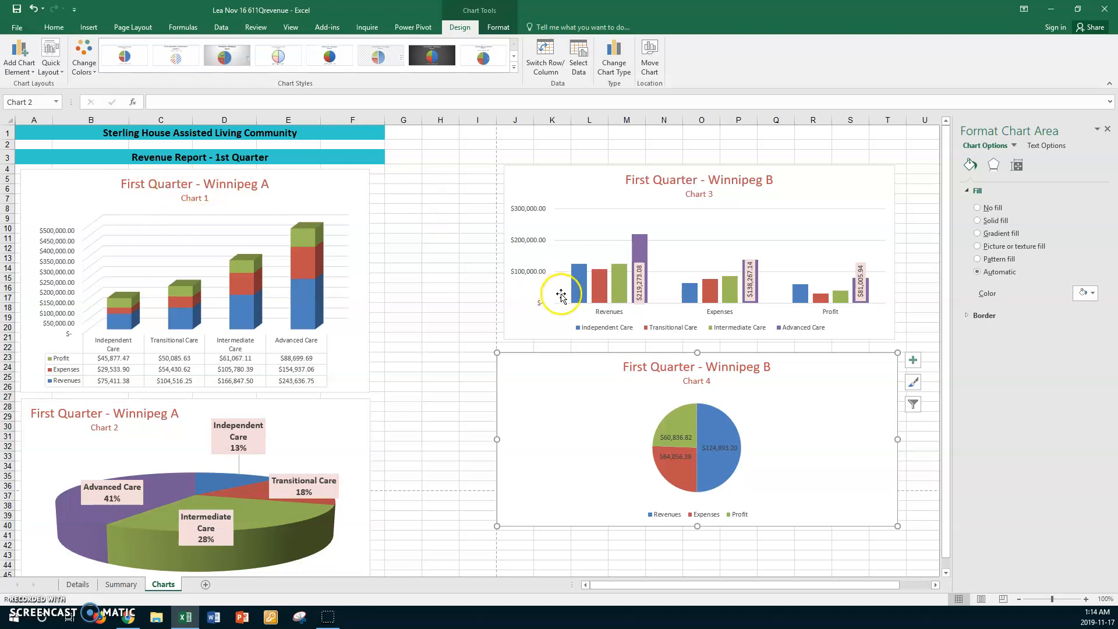
Step: Increase the font size of the Chart 4 data labels to 12
click(682, 442)
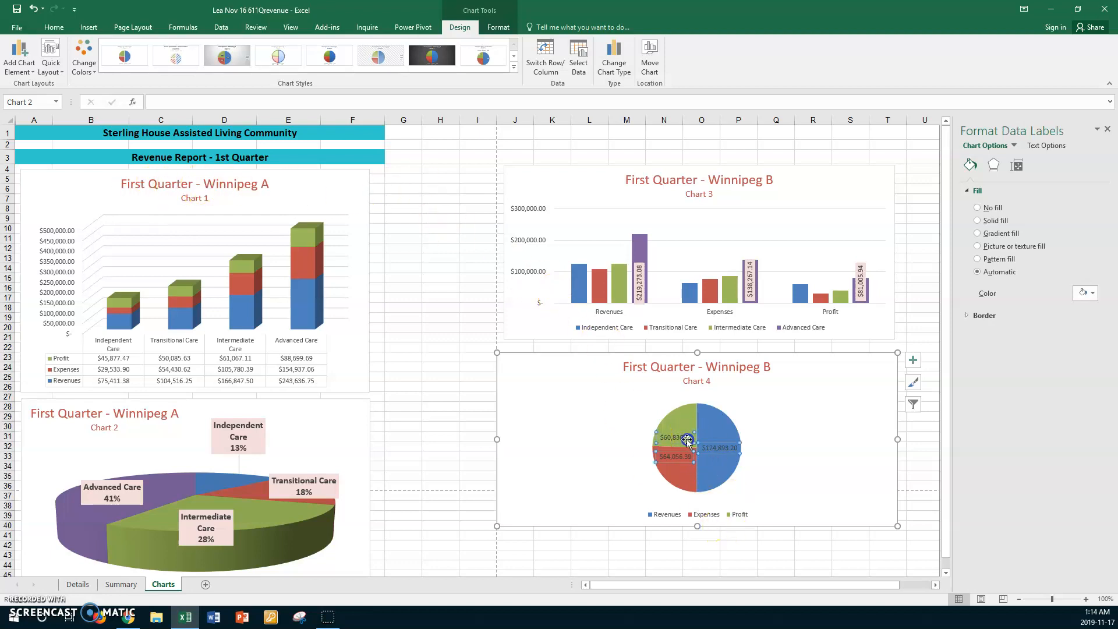
click(54, 27)
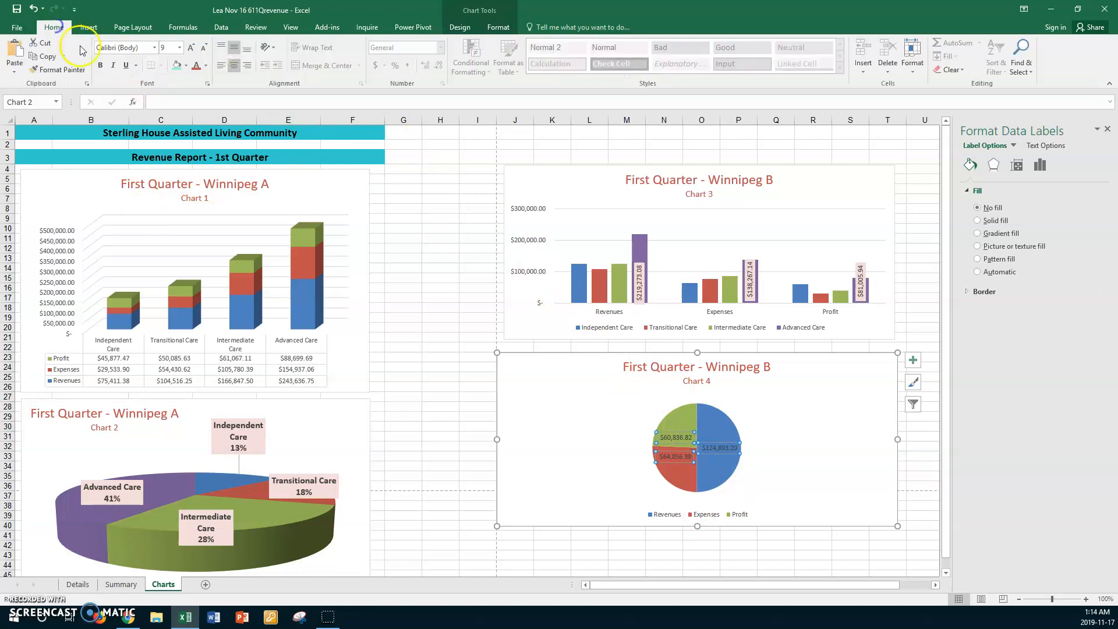
click(190, 47)
click(189, 47)
click(190, 47)
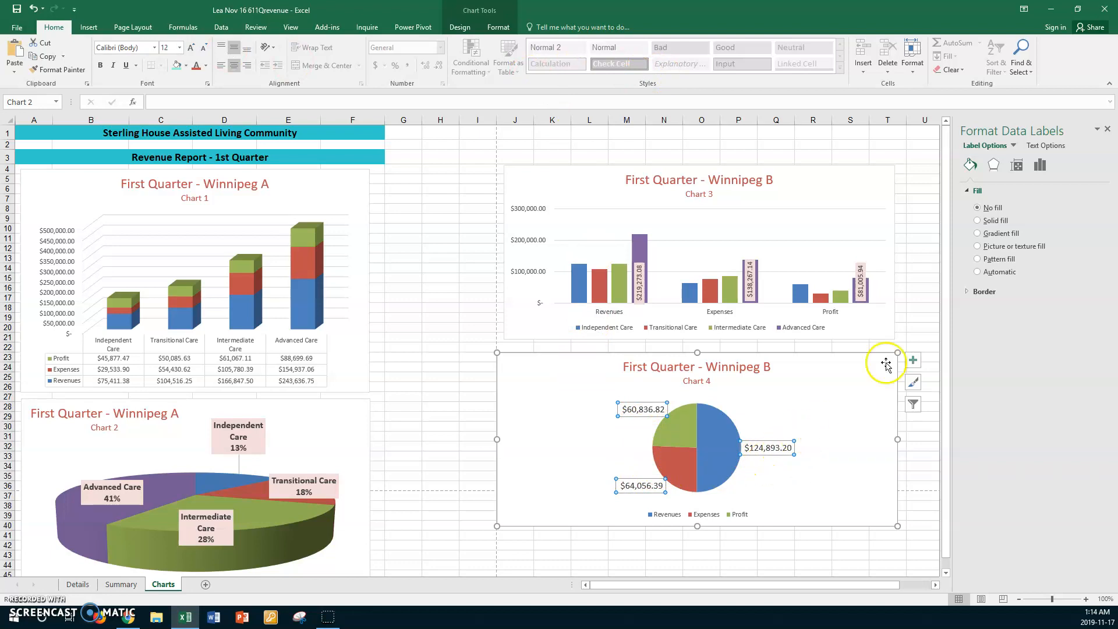
Step: Give the Chart 4 data labels a solid light blue fill and make their text bold
click(997, 221)
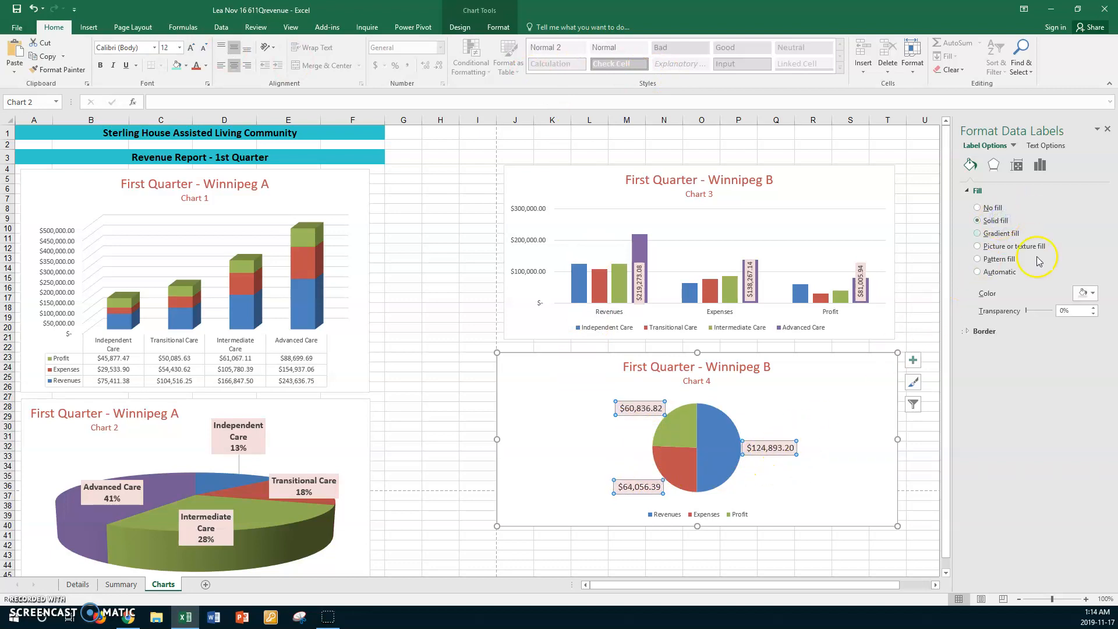
click(1086, 293)
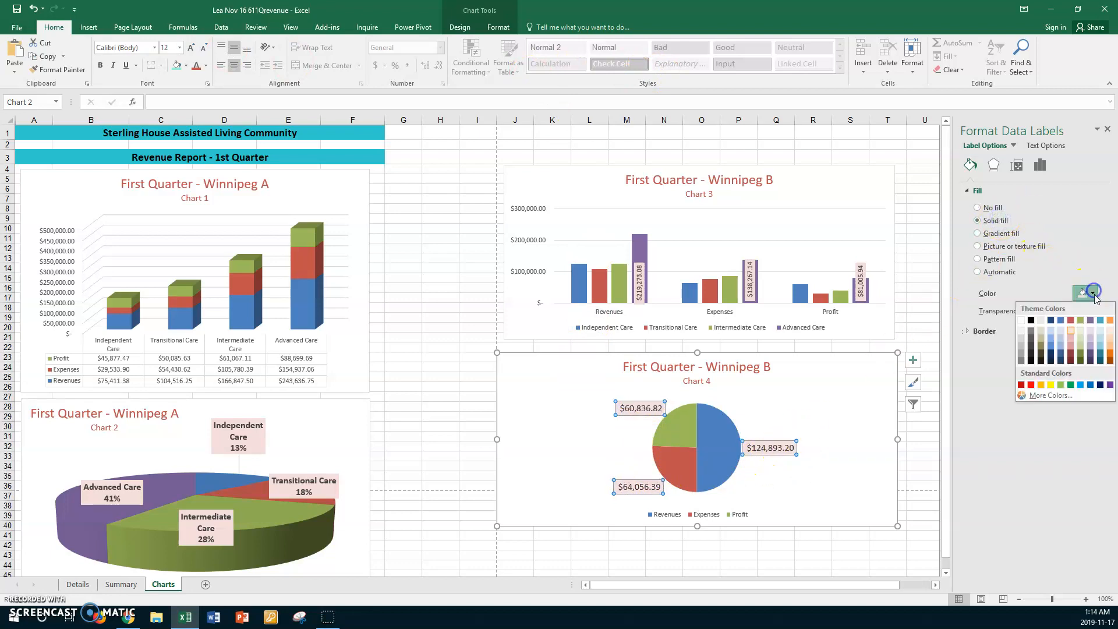
click(1100, 332)
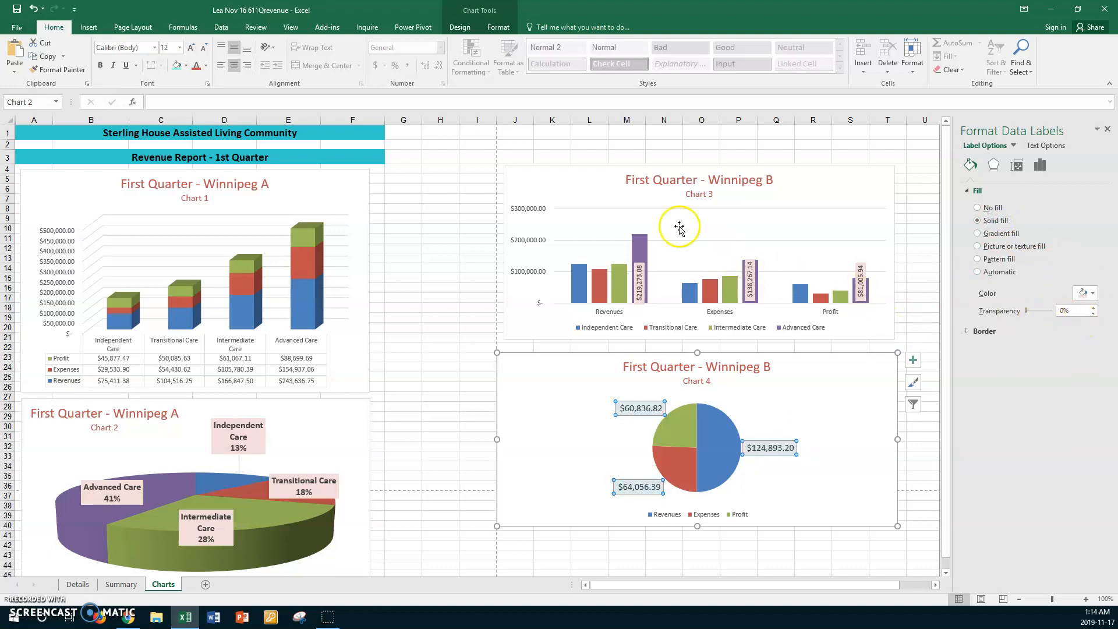
click(100, 65)
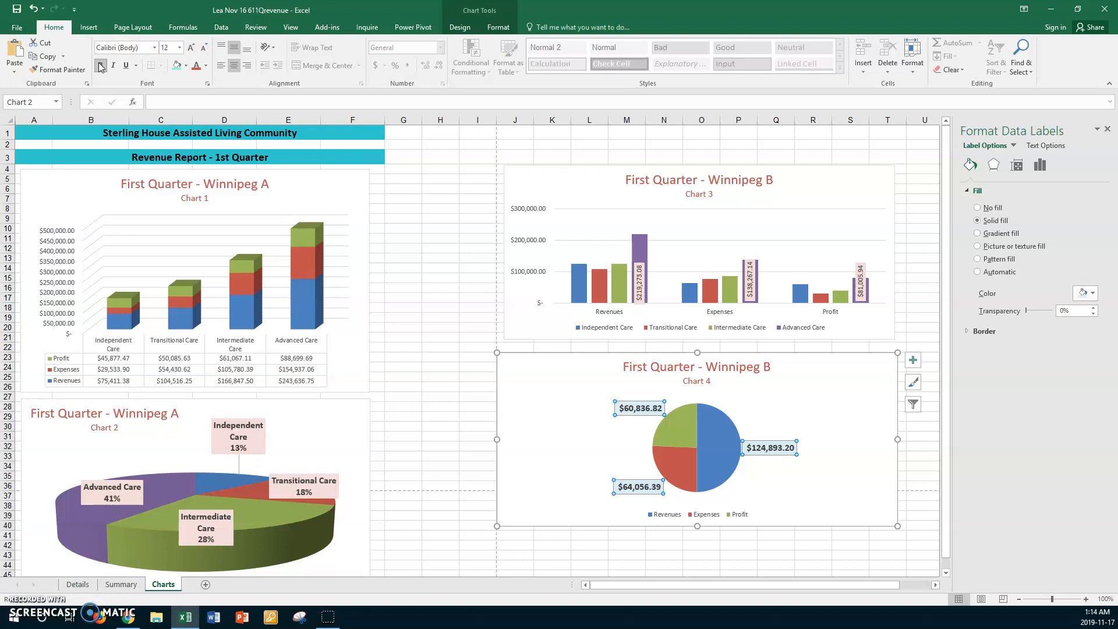
click(403, 288)
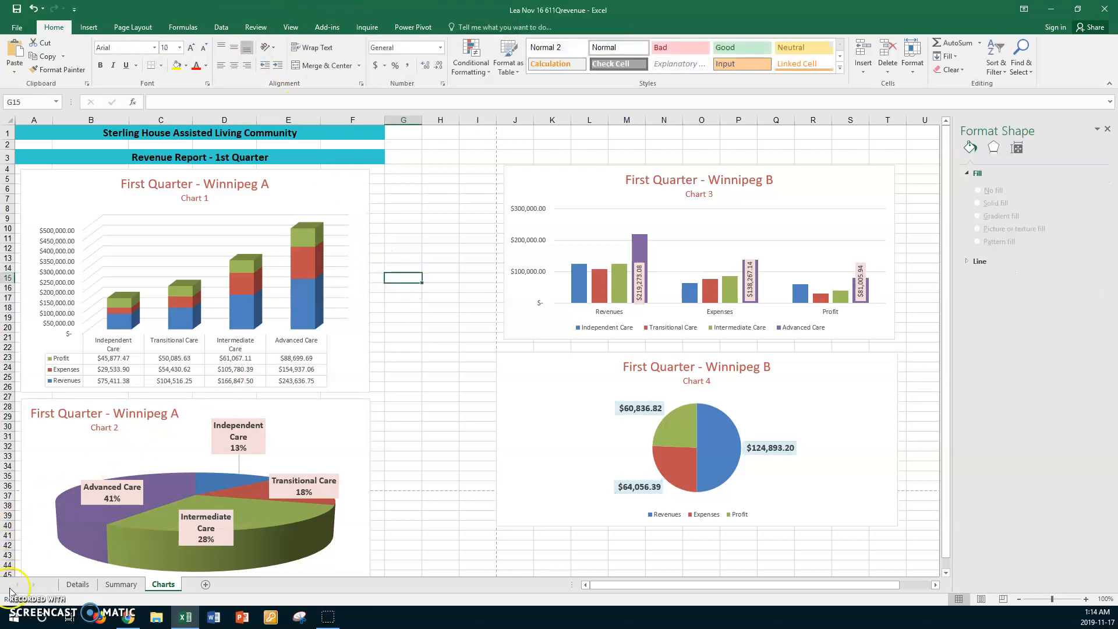